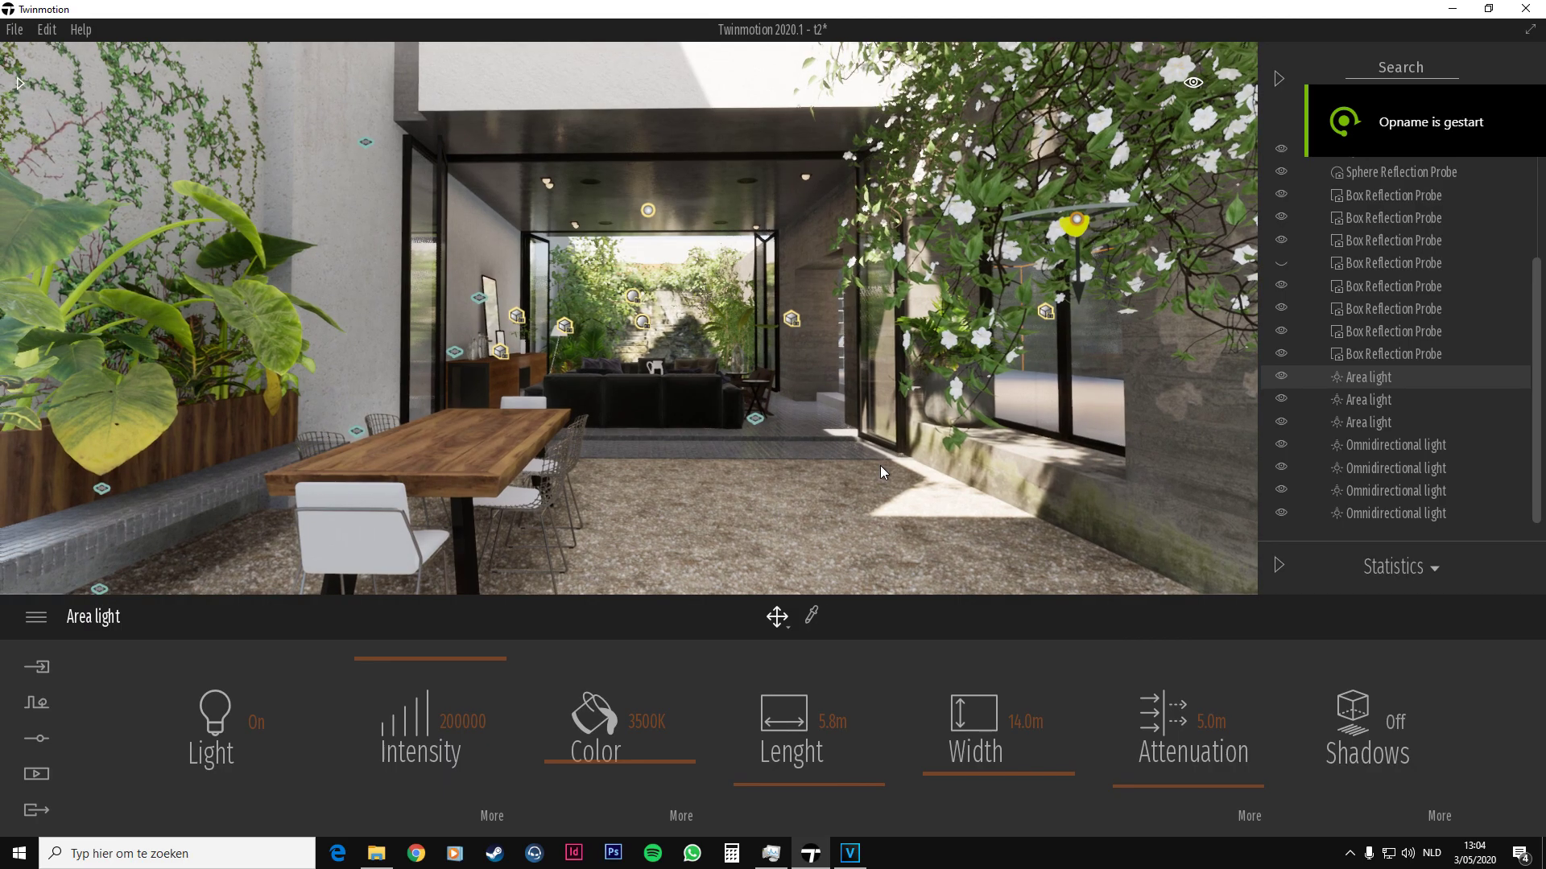
Walk through the scene and toggle the visibility of all three area lights to compare the room with and without them
key(w)
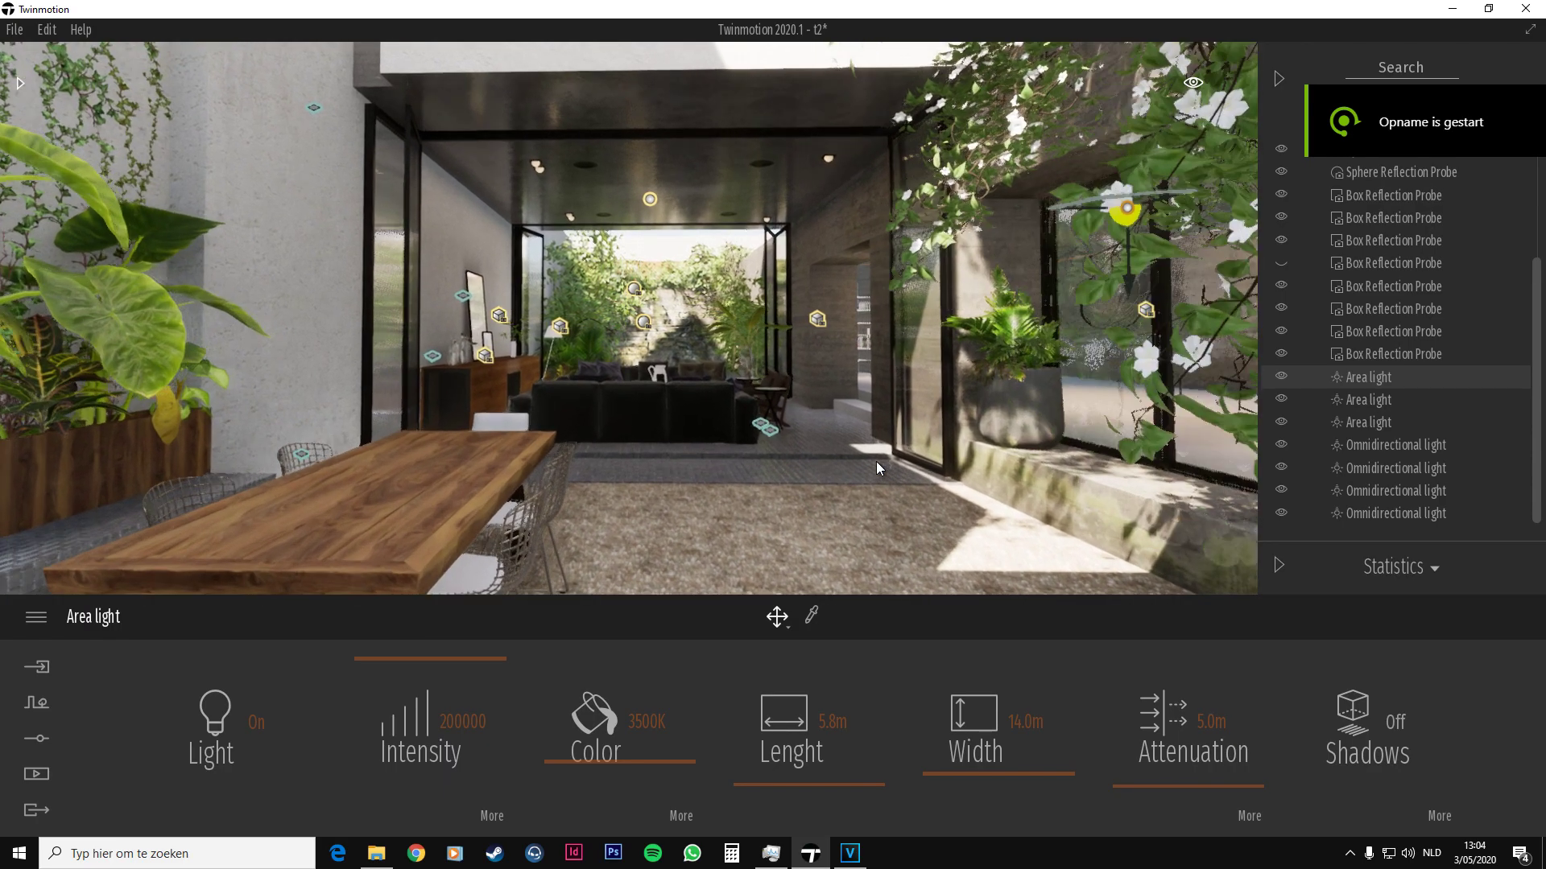
key(w)
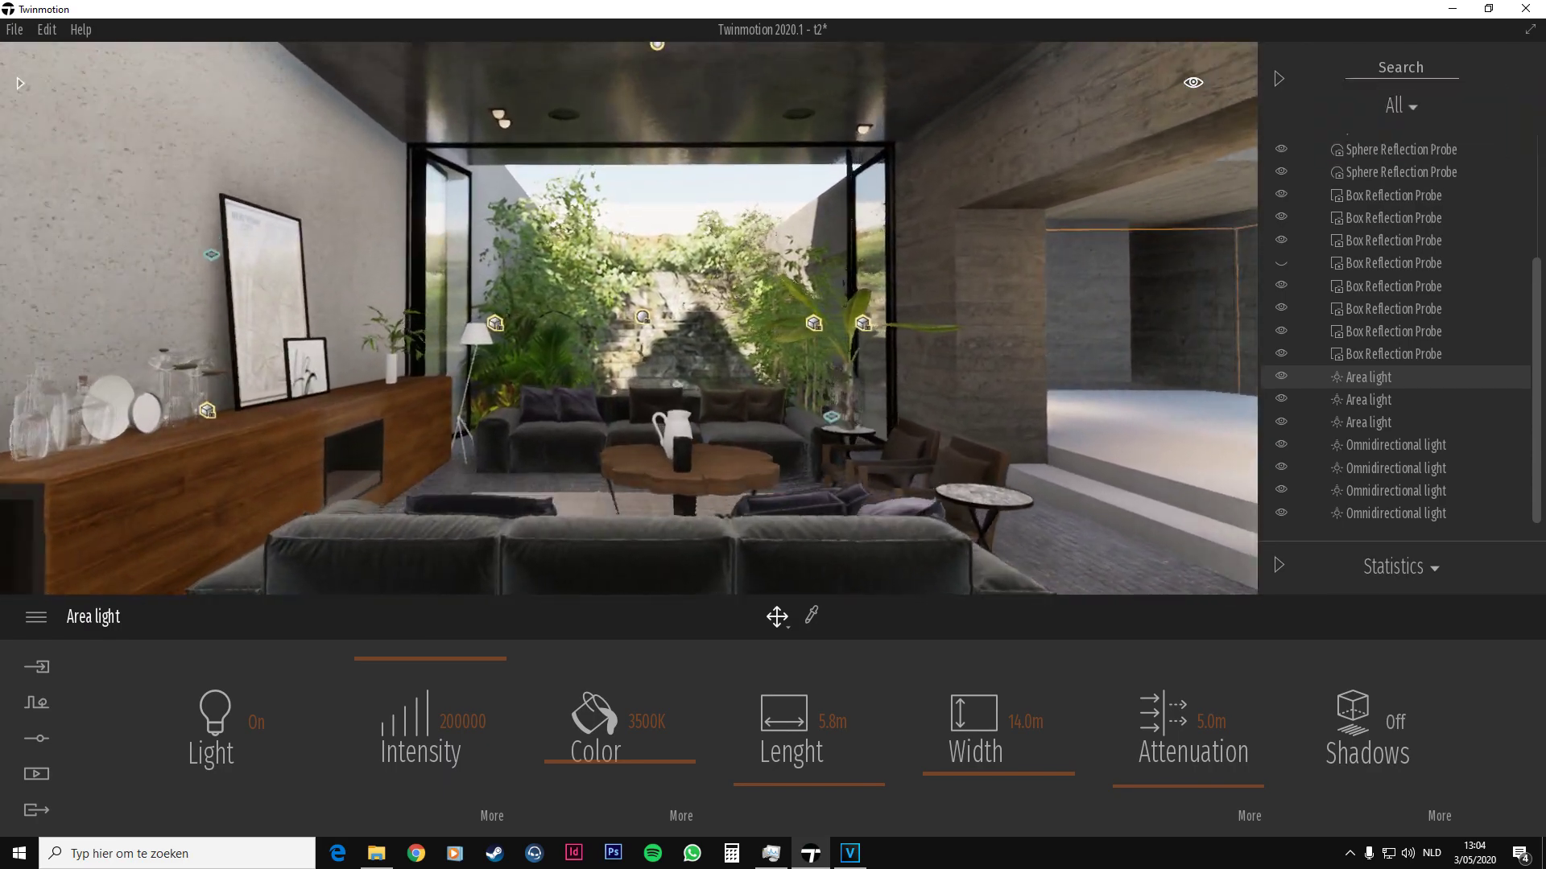
key(w)
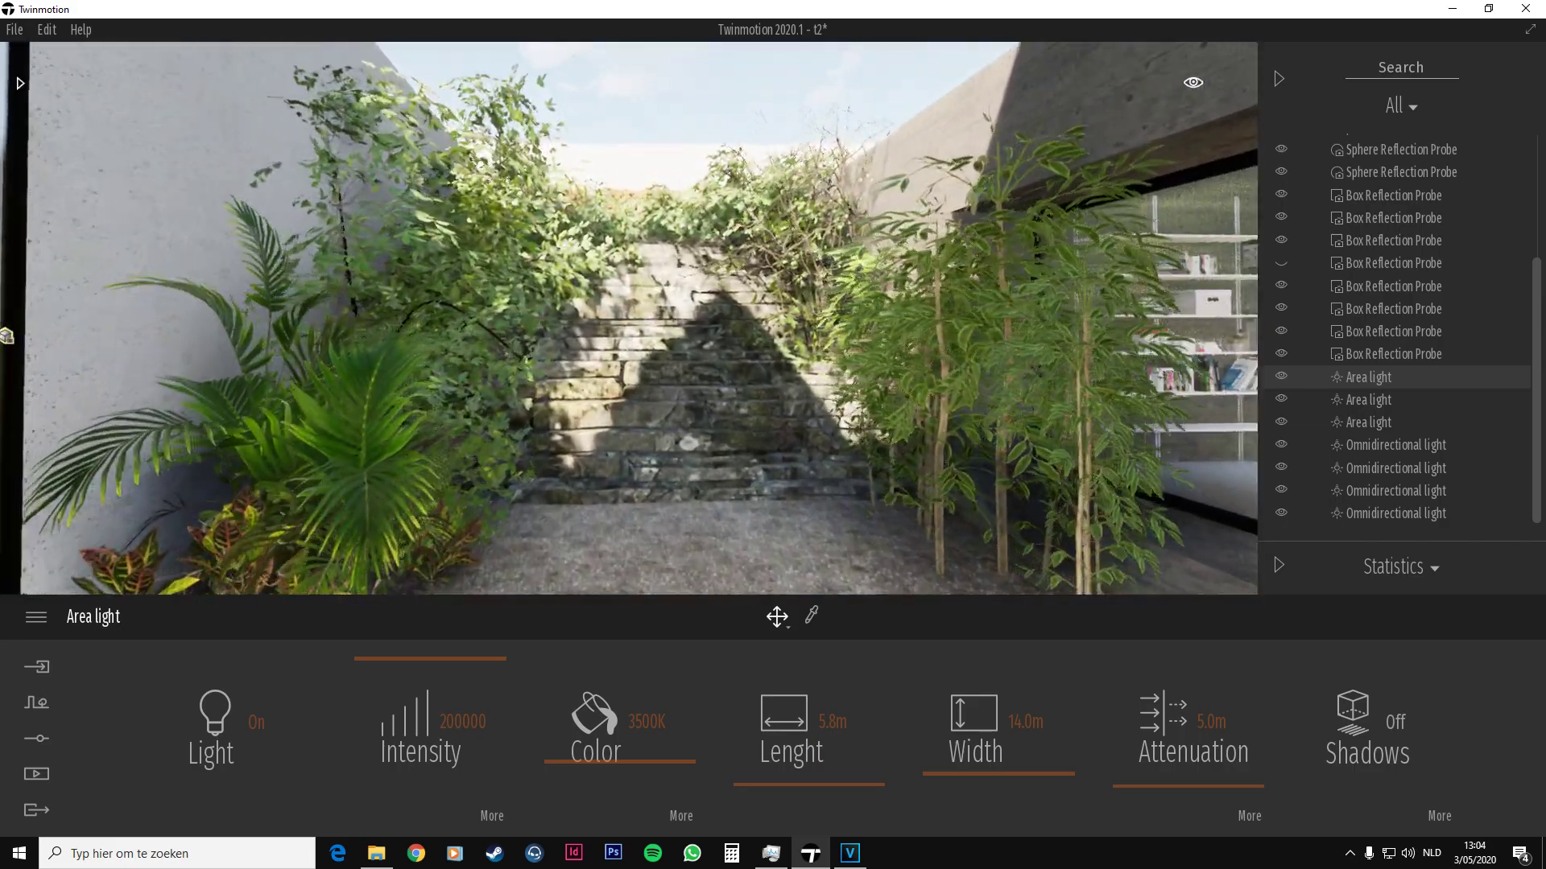
key(s)
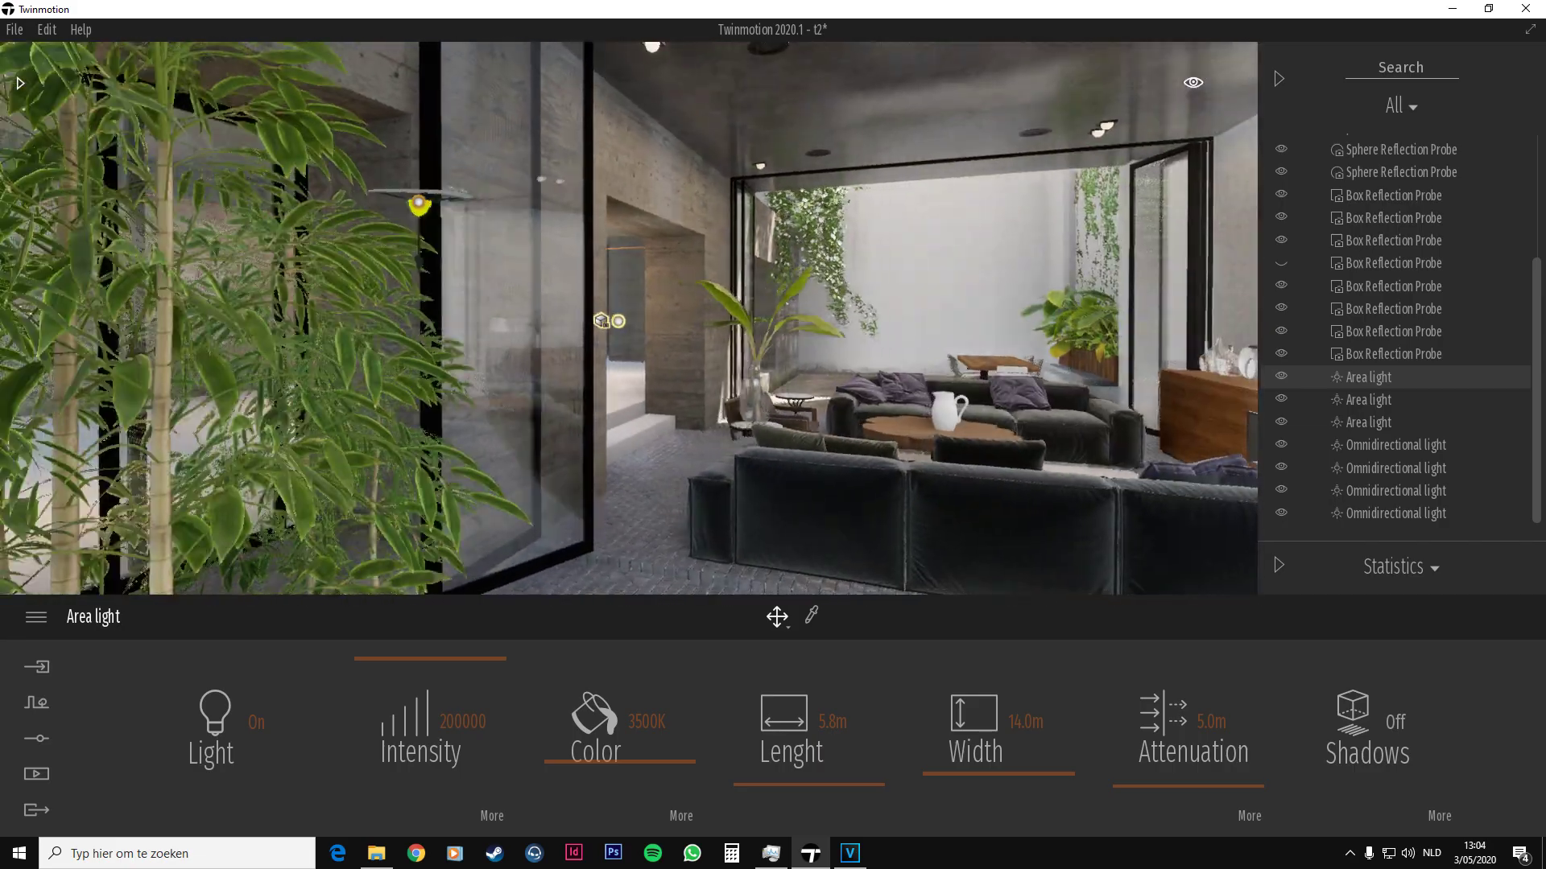
key(w)
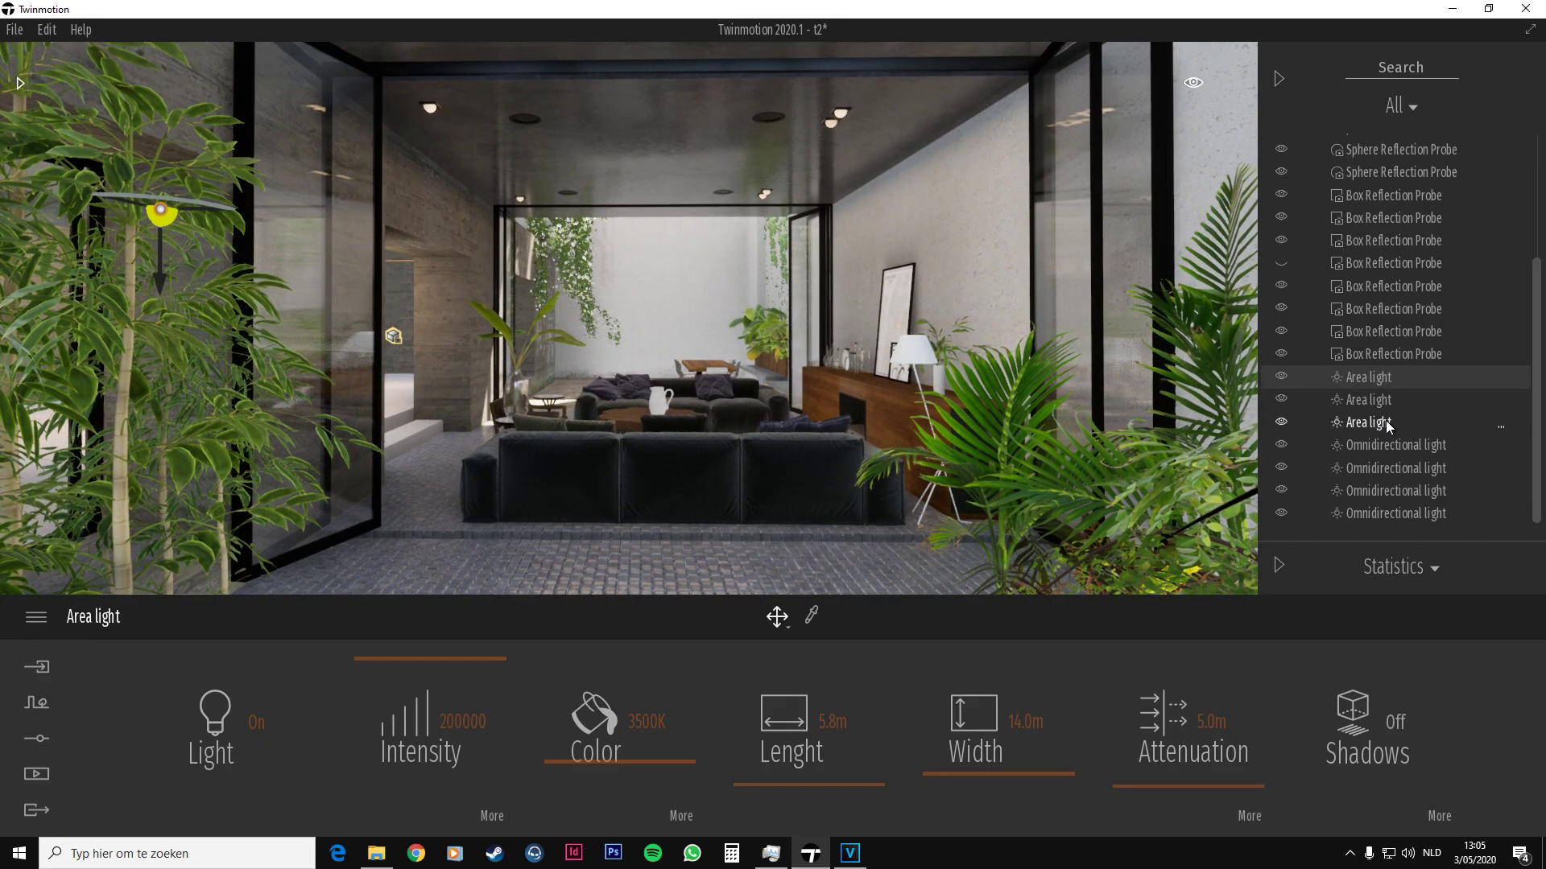
shift+click(1384, 420)
click(1281, 378)
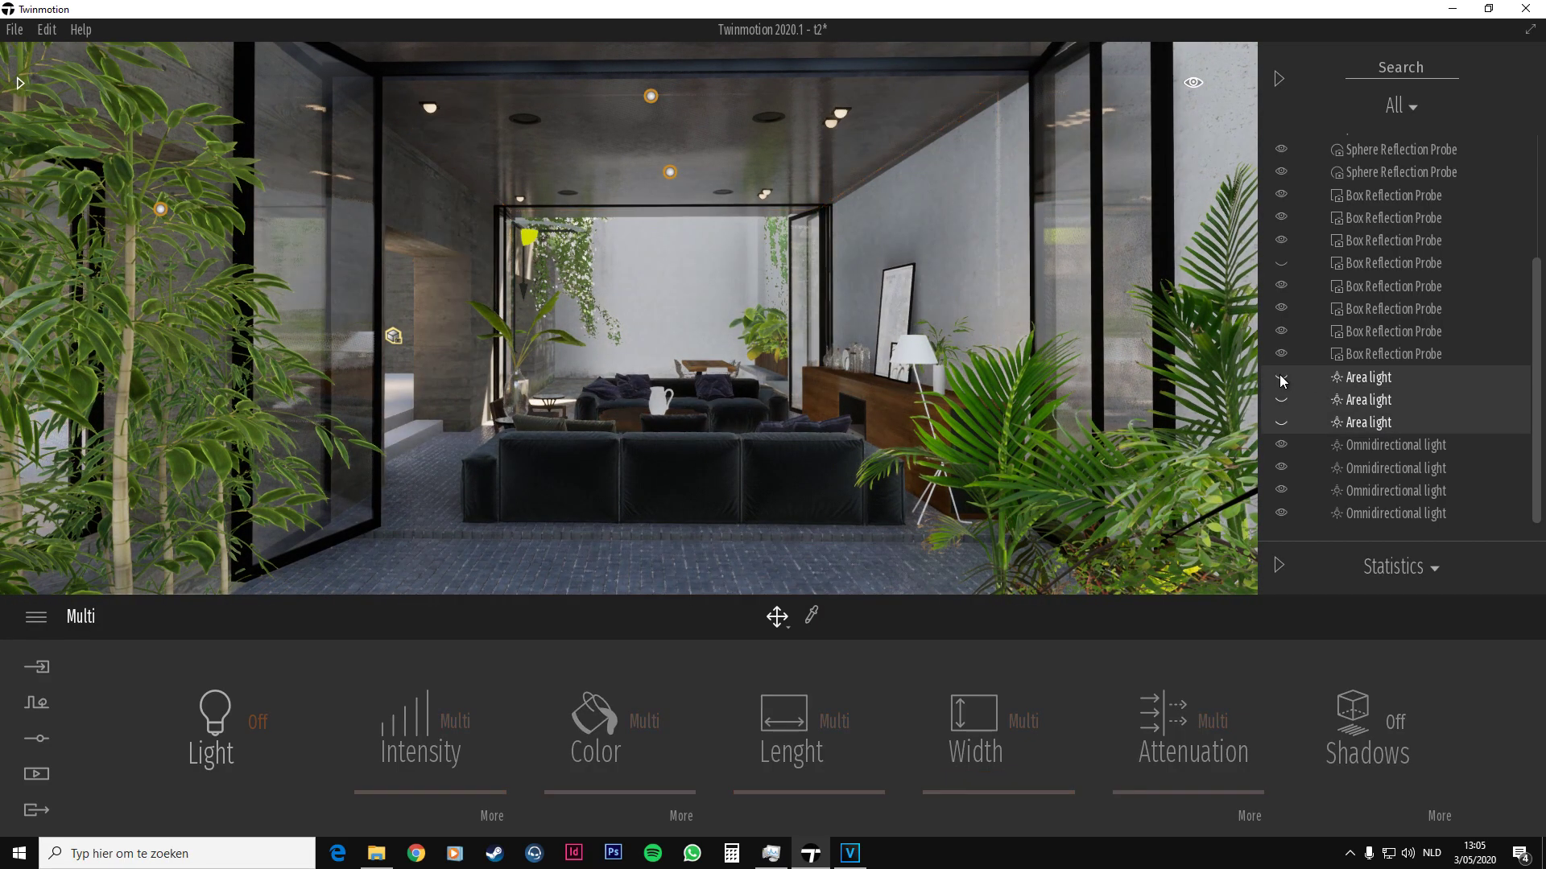
click(1281, 378)
click(1280, 377)
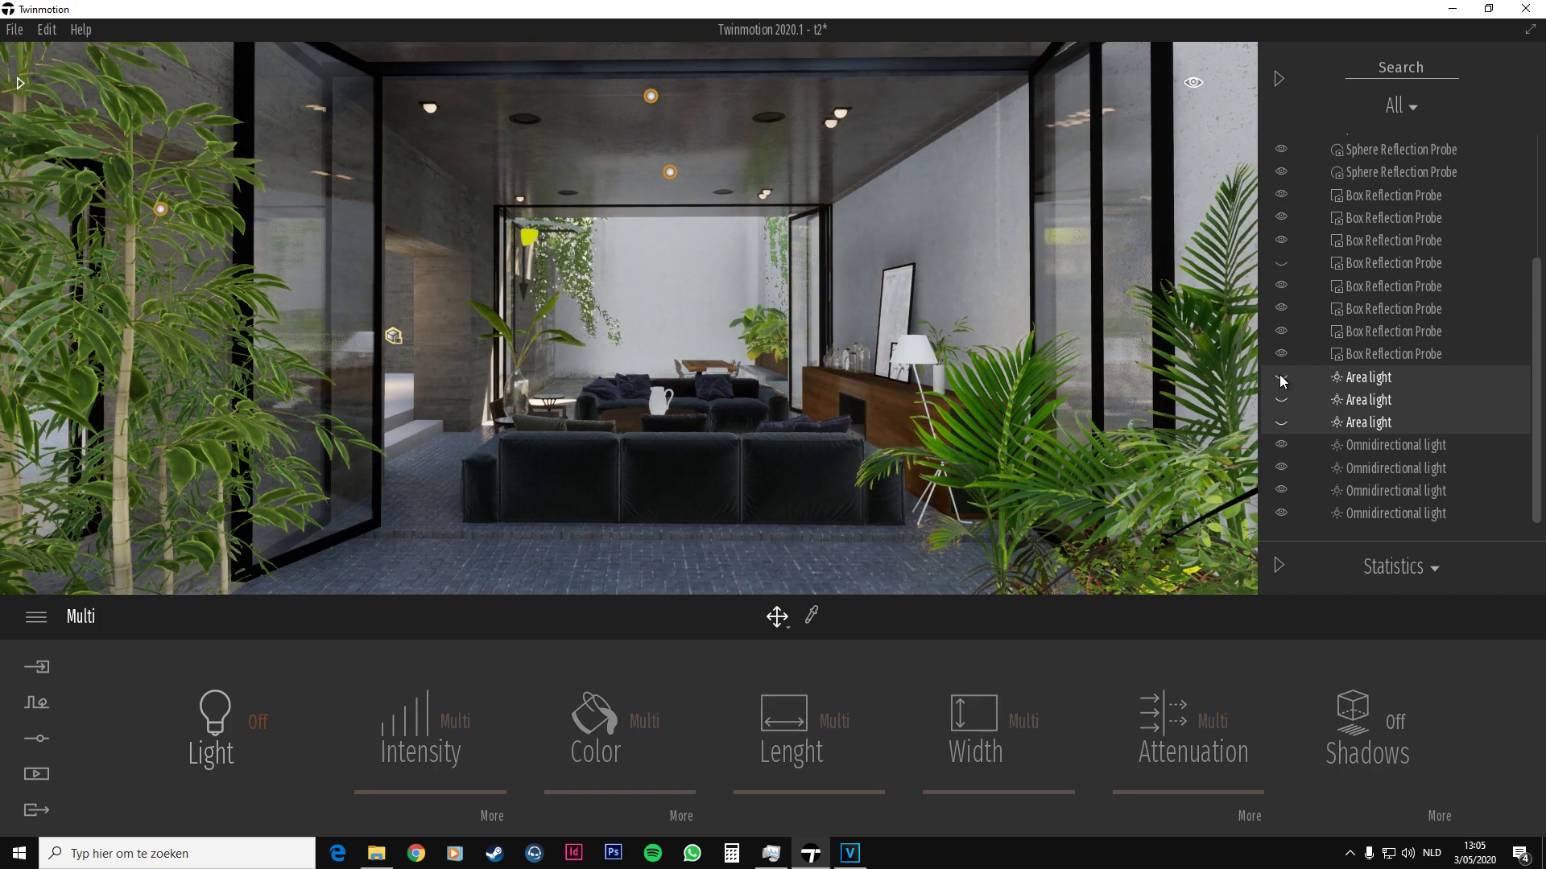
click(1281, 377)
click(1281, 378)
click(1280, 377)
Toggle the visibility of the four omnidirectional lights to compare their effect on the room, and clear the selection
click(1385, 446)
shift+click(1380, 513)
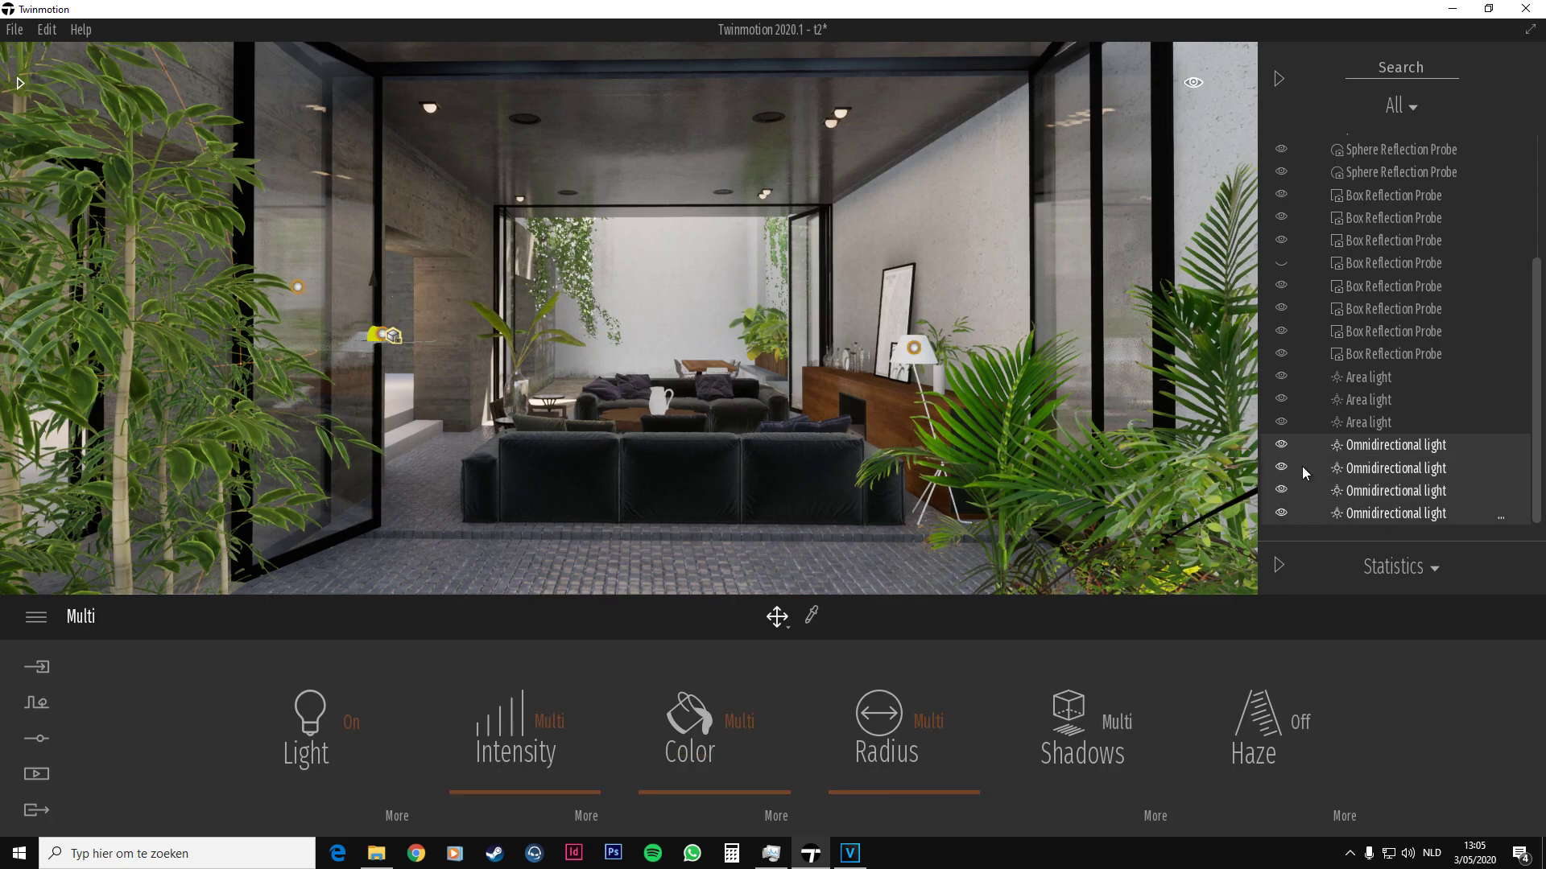
click(1281, 445)
click(1281, 446)
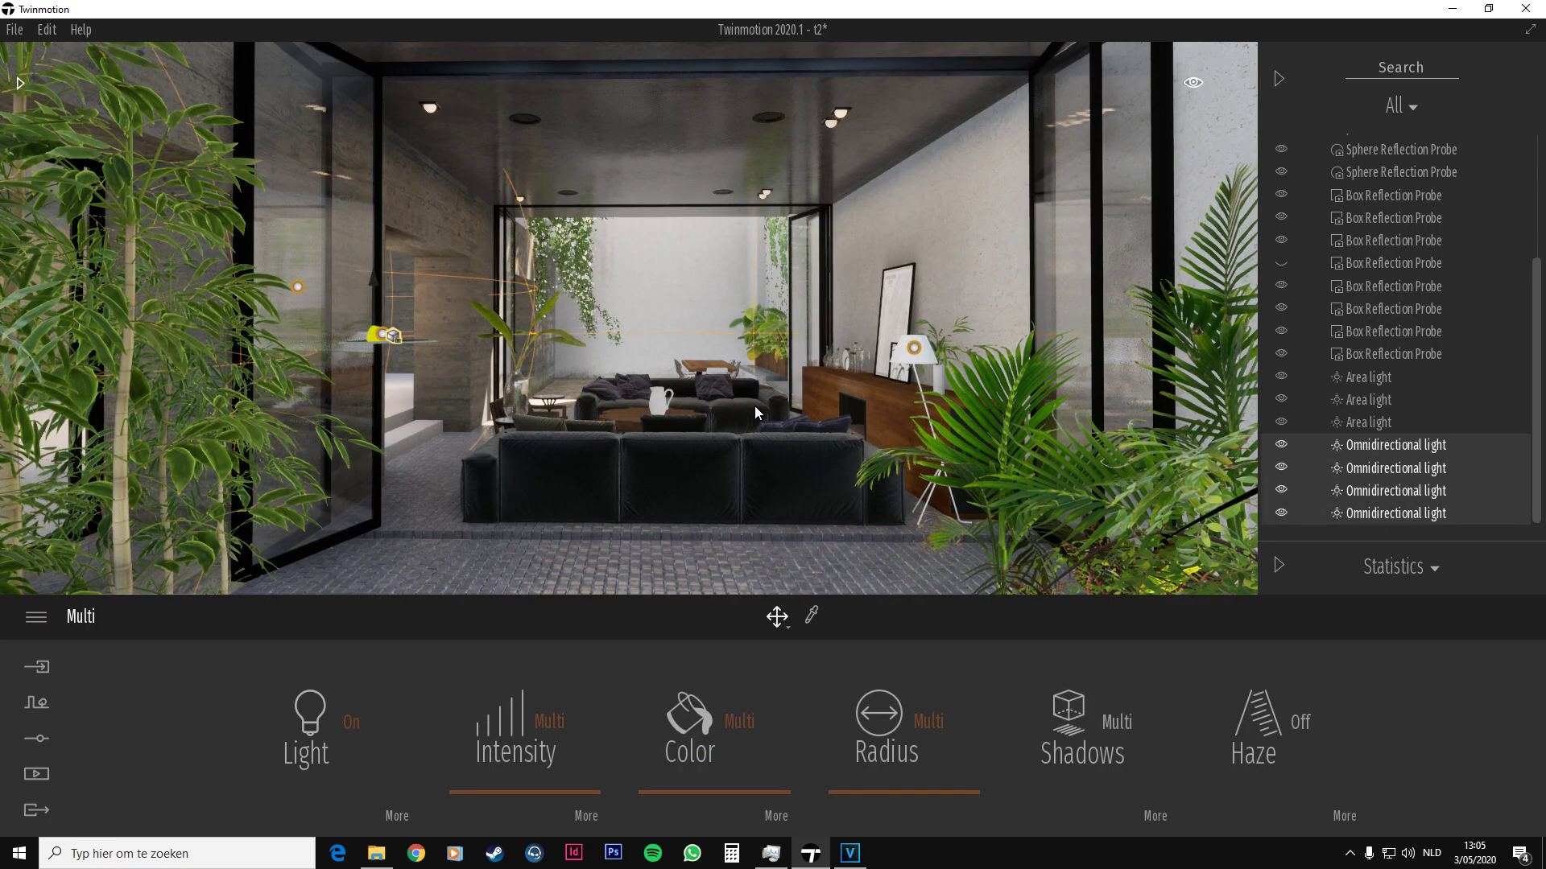
key(Escape)
Toggle the three area lights off and on while viewing the courtyard with the dining table to compare their effect
key(w)
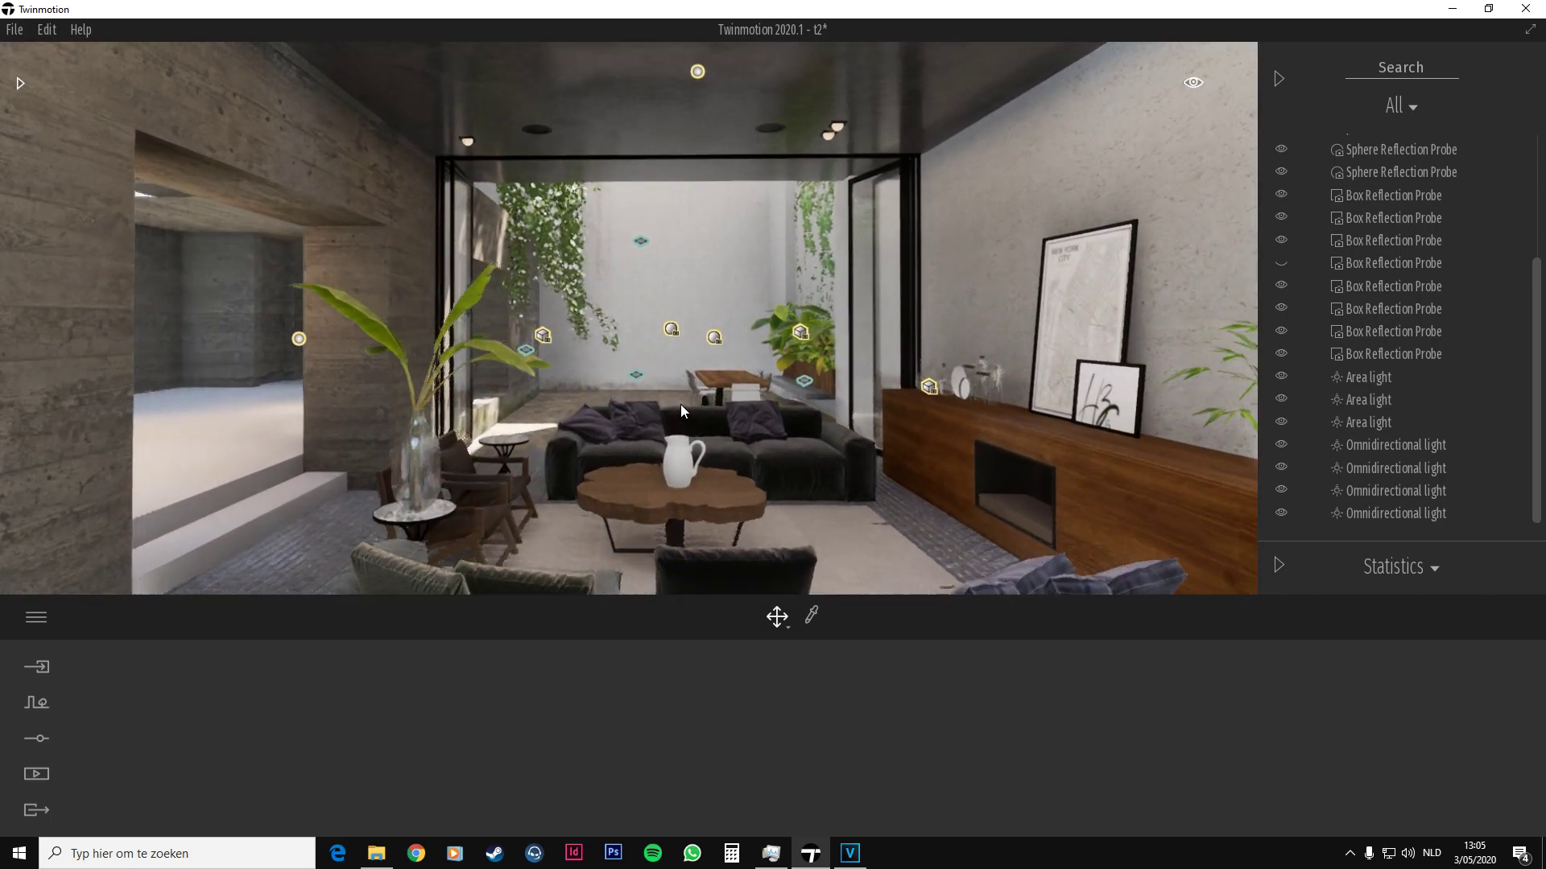
key(w)
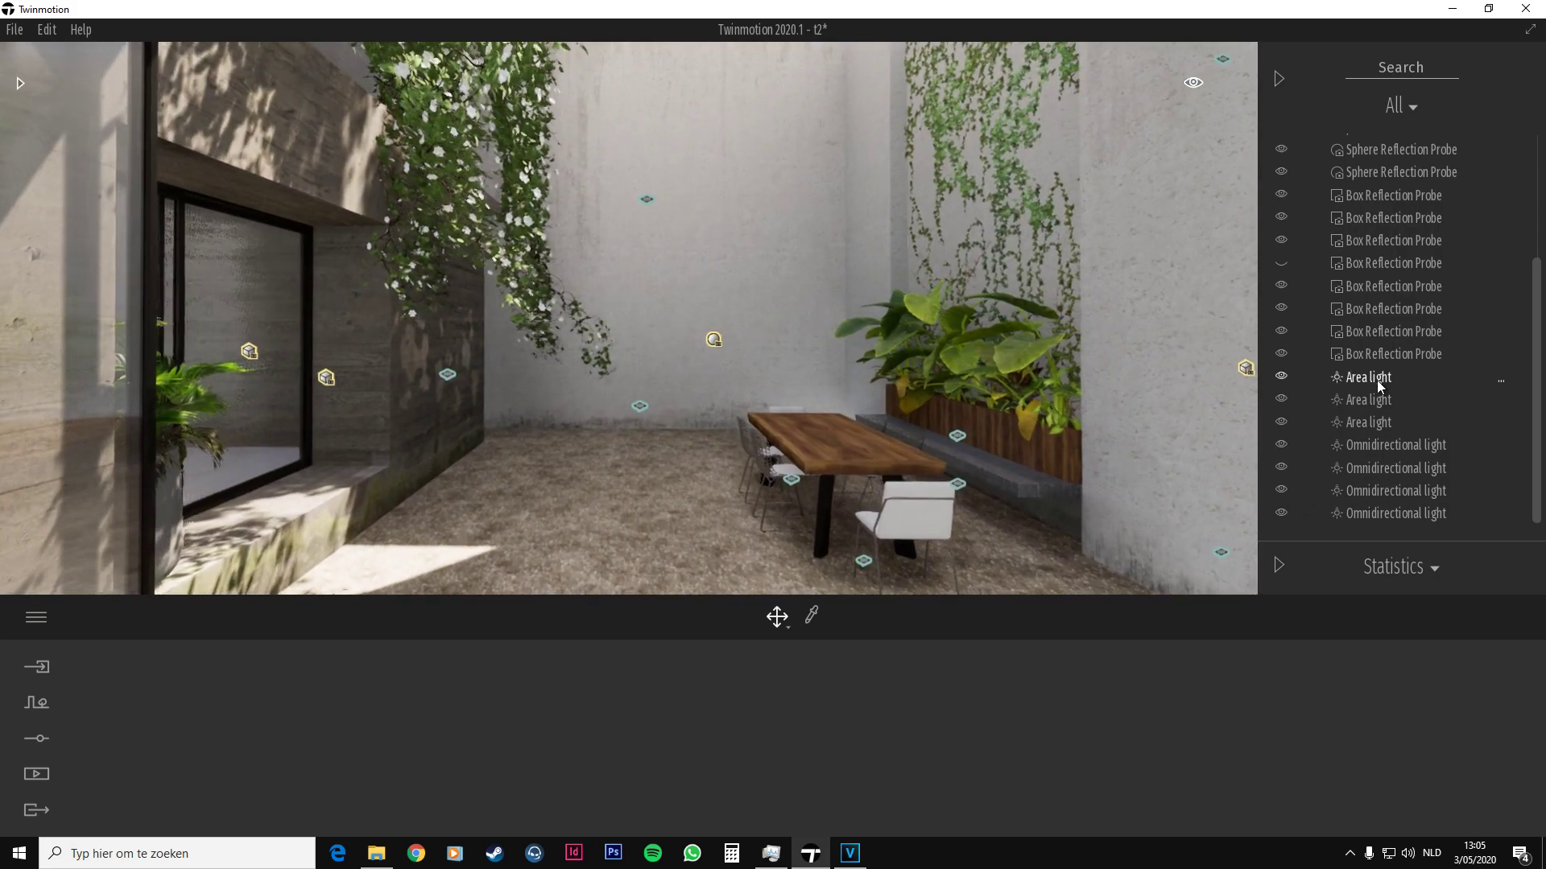
click(1377, 377)
shift+click(1333, 422)
click(1281, 377)
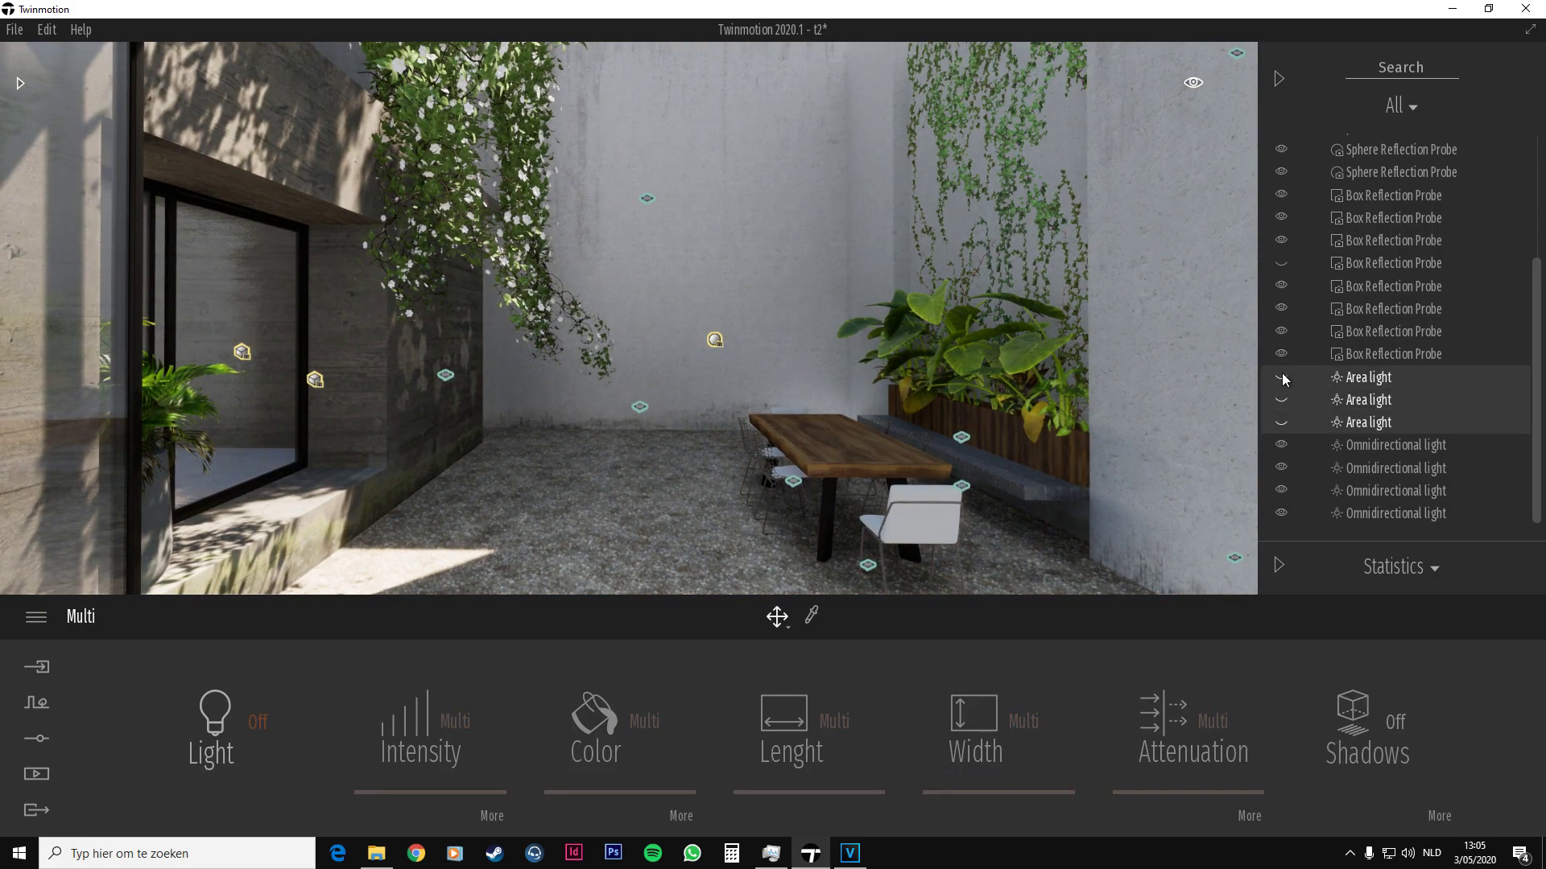
click(1281, 377)
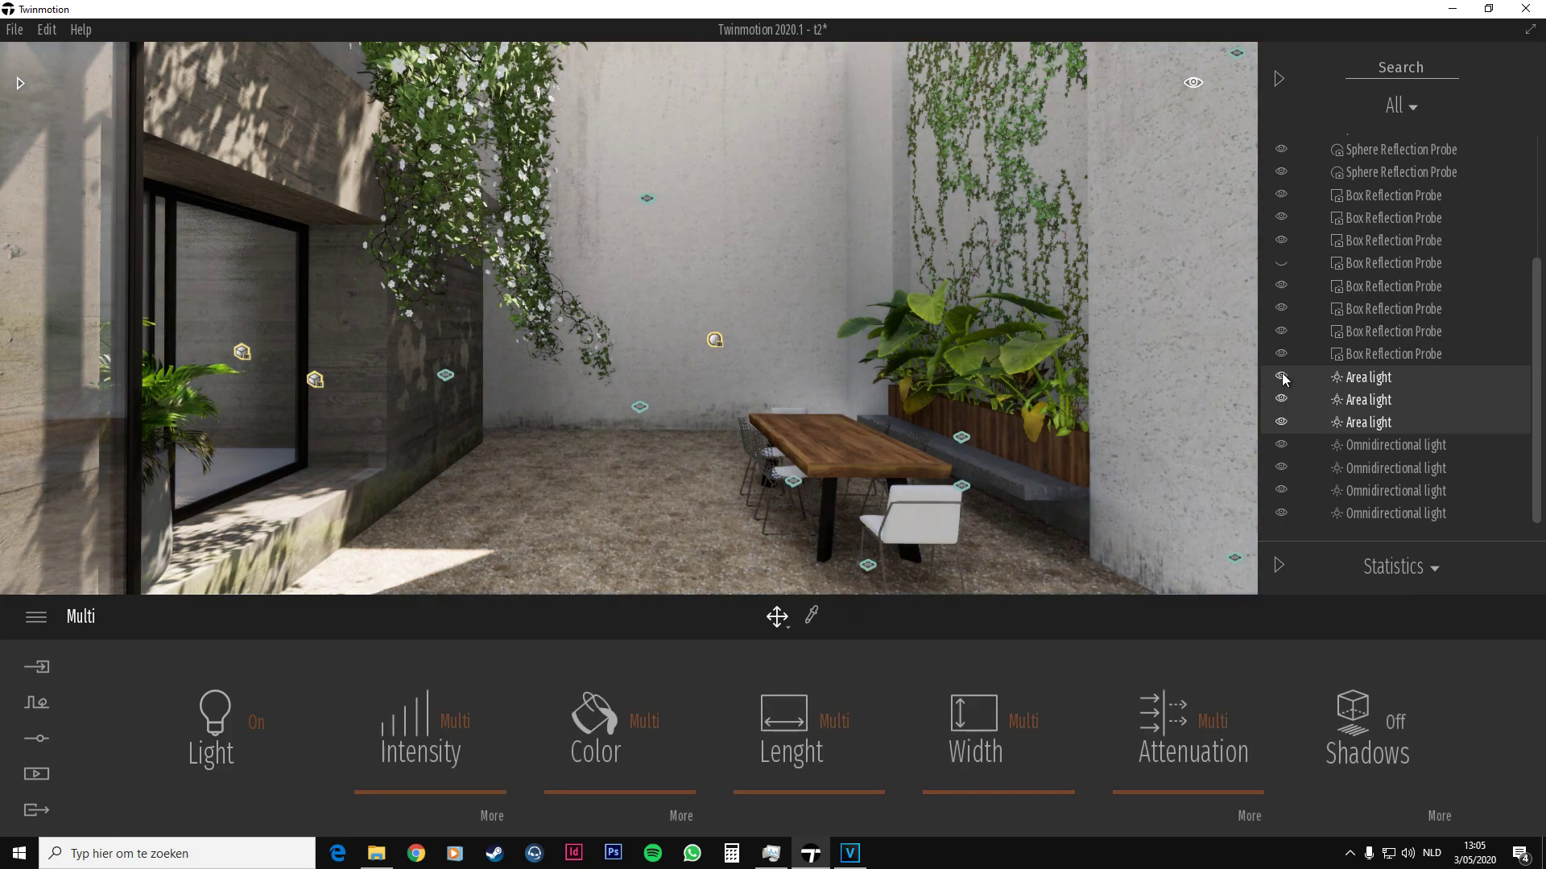
Select the area light placed high above the dining courtyard
scroll(896, 385, up, 5)
scroll(793, 388, up, 3)
right_drag(771, 387, 1046, 104)
key(s)
right_drag(725, 201, 660, 169)
click(712, 154)
right_drag(853, 442, 901, 466)
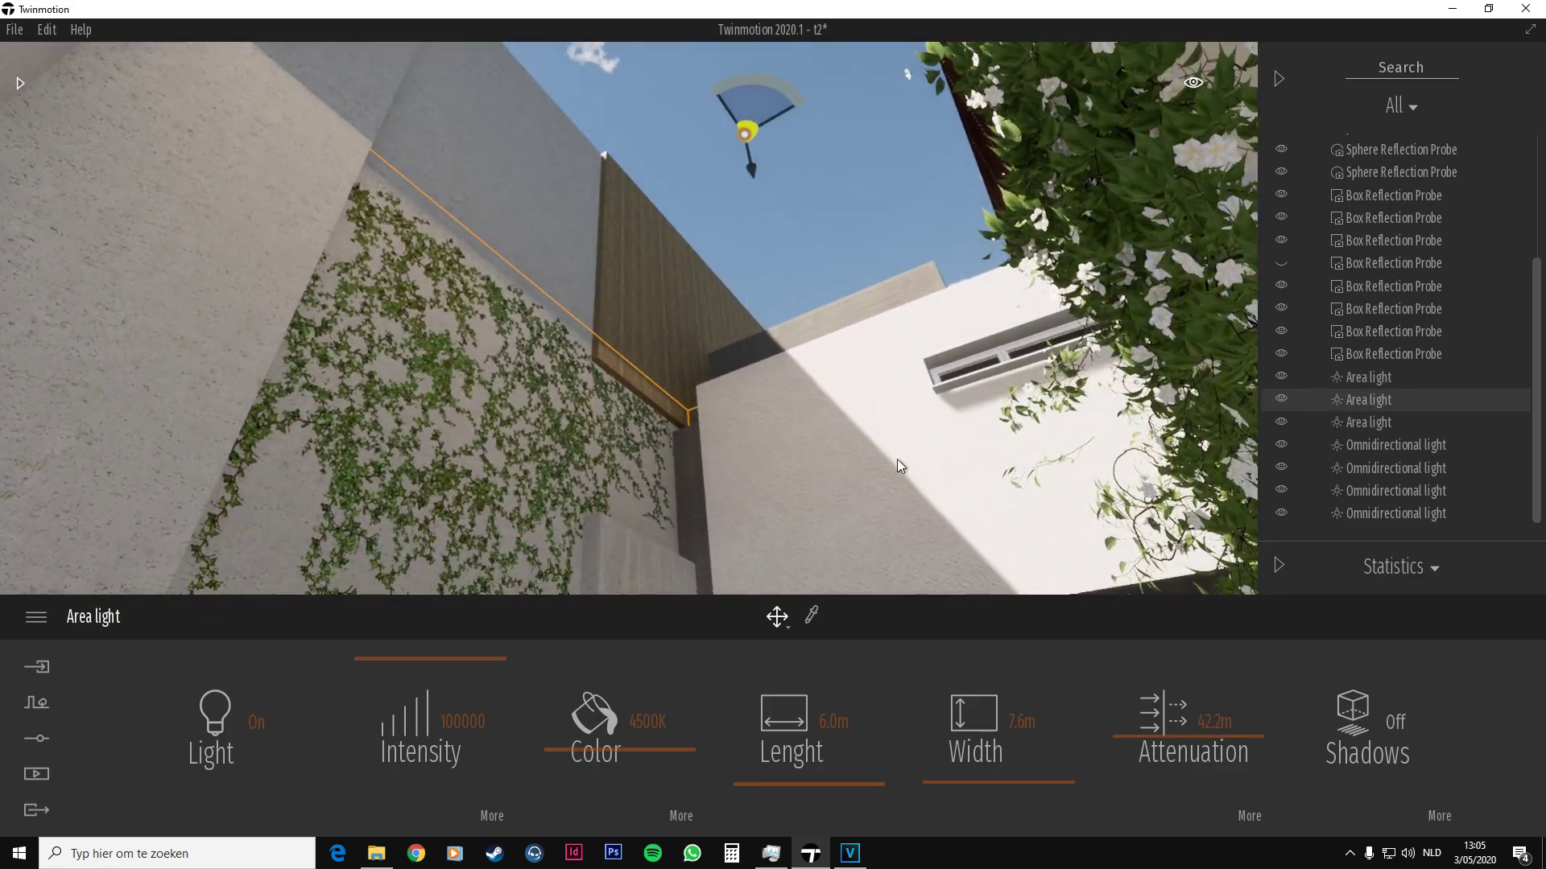
Turn the courtyard area light's shadows on to compare the effect, and turn them off again
click(1357, 712)
drag(930, 461, 543, 184)
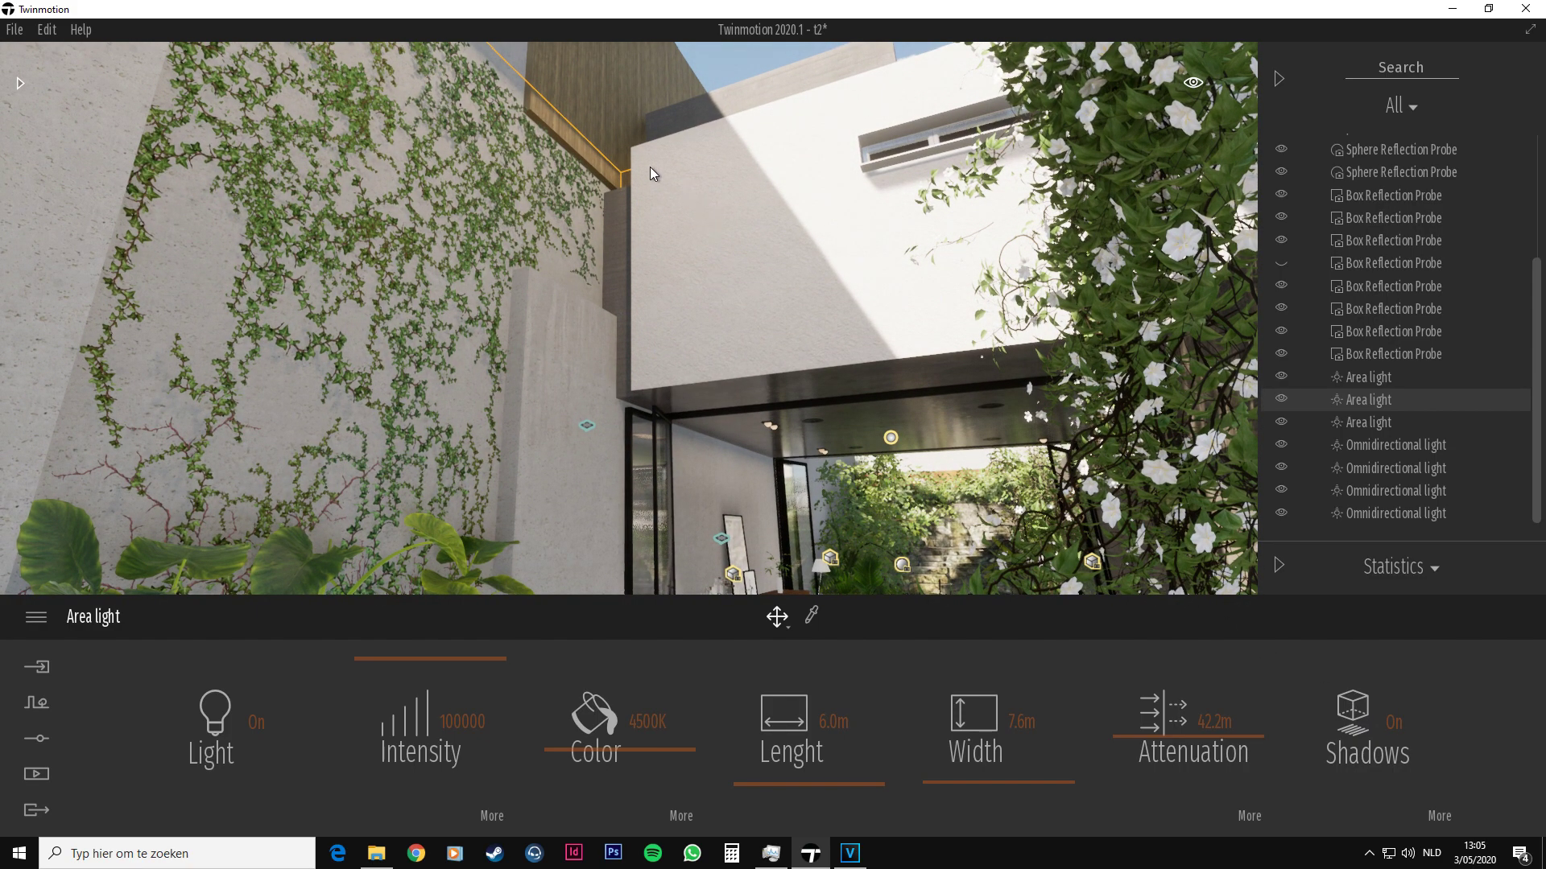
click(1336, 680)
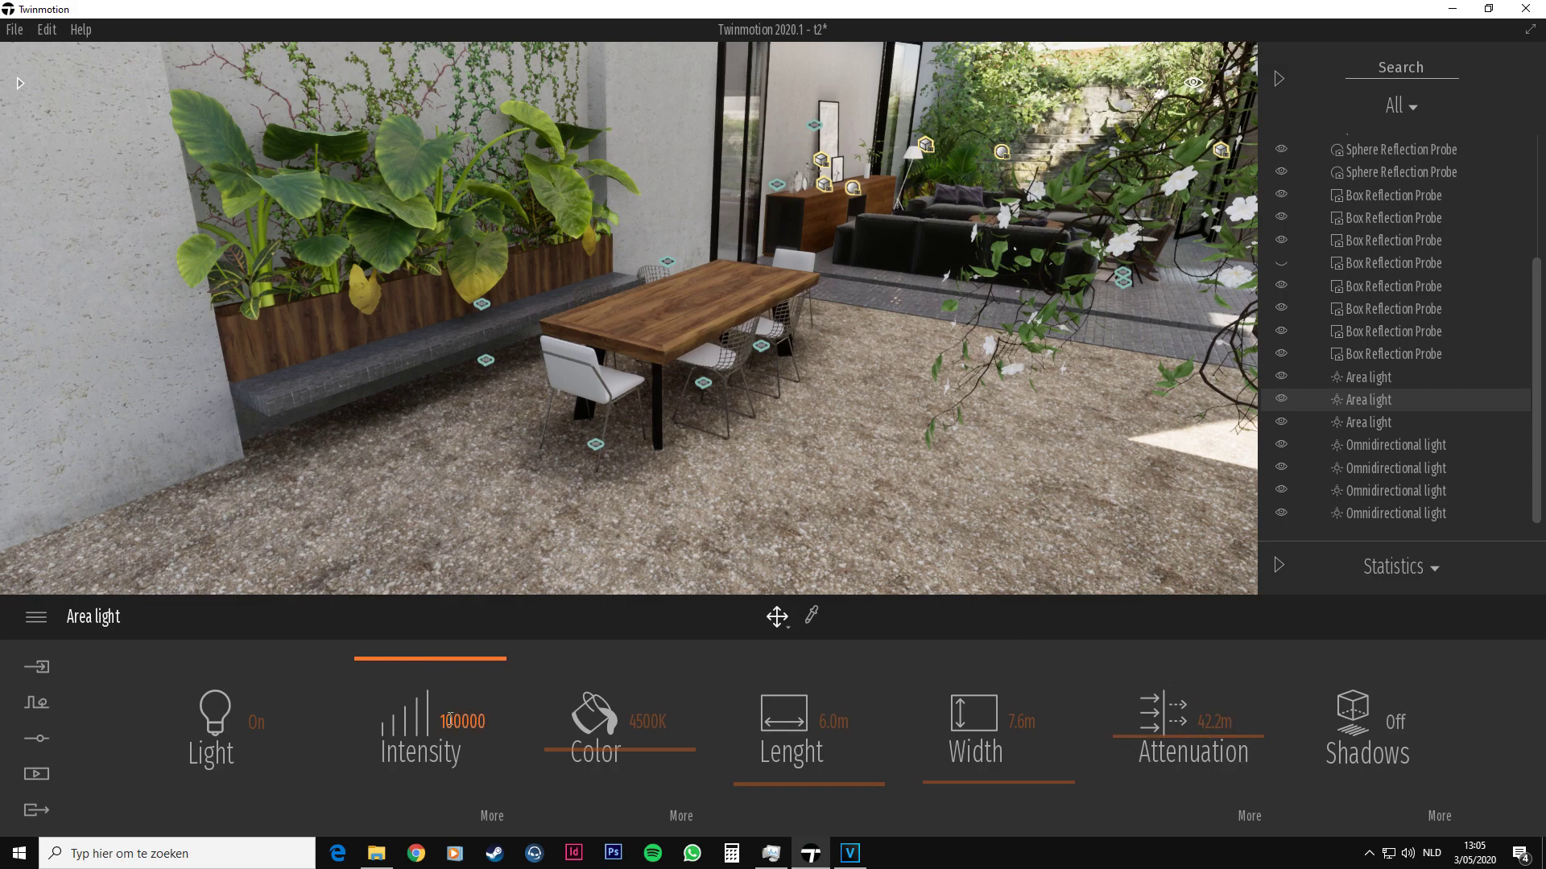
Try an intensity of 10000 on the courtyard area light and return it to 100000
mouse_move(436, 666)
mouse_down()
mouse_move(431, 697)
mouse_move(436, 637)
mouse_up()
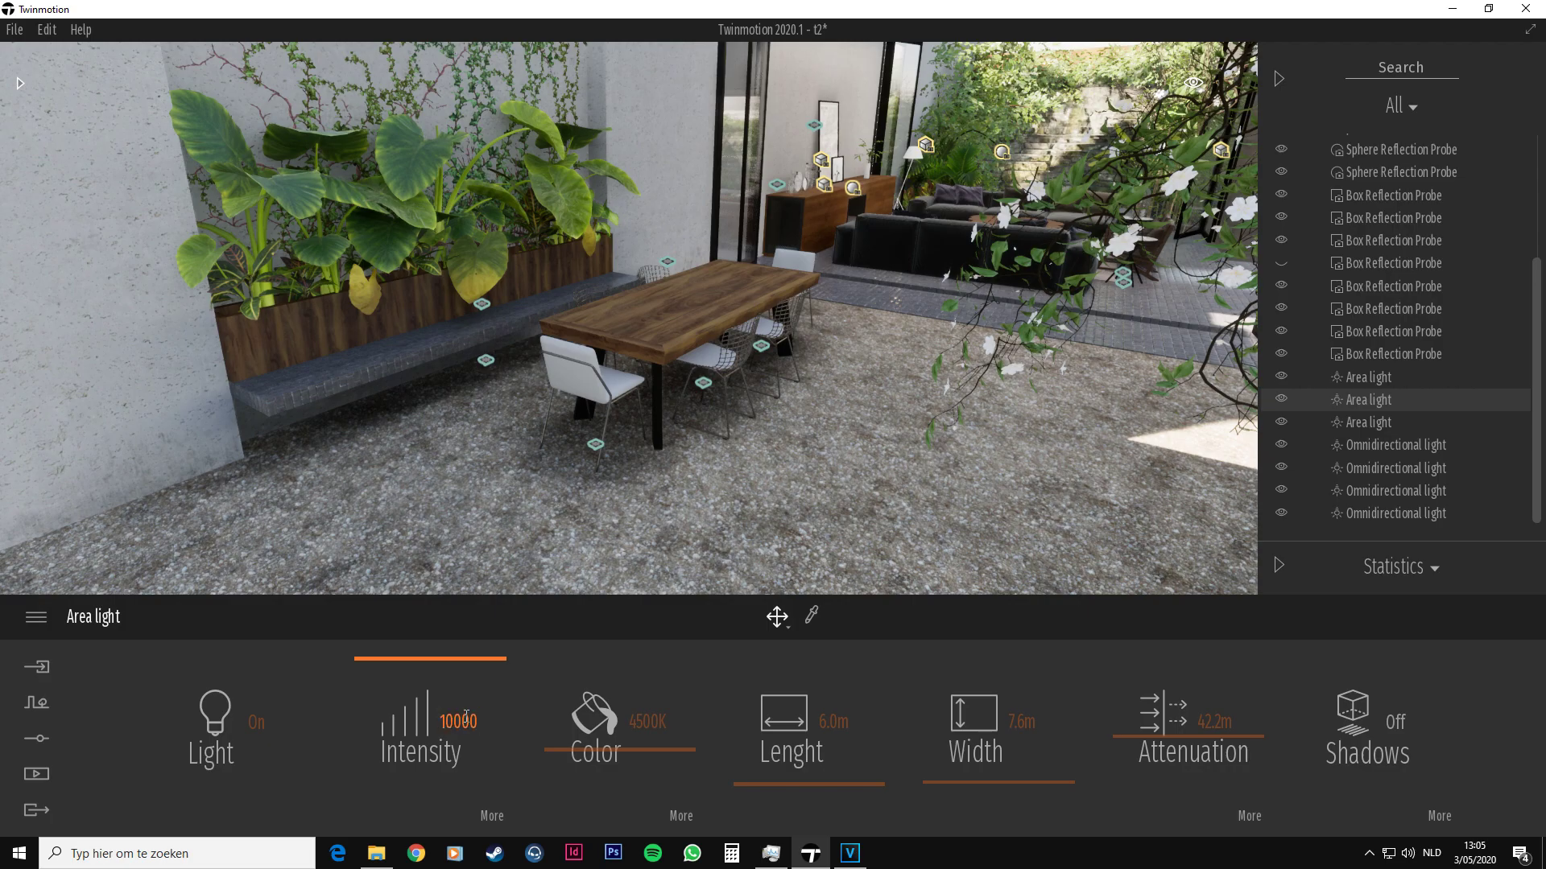
text(0)
key(Return)
right_drag(633, 256, 821, 121)
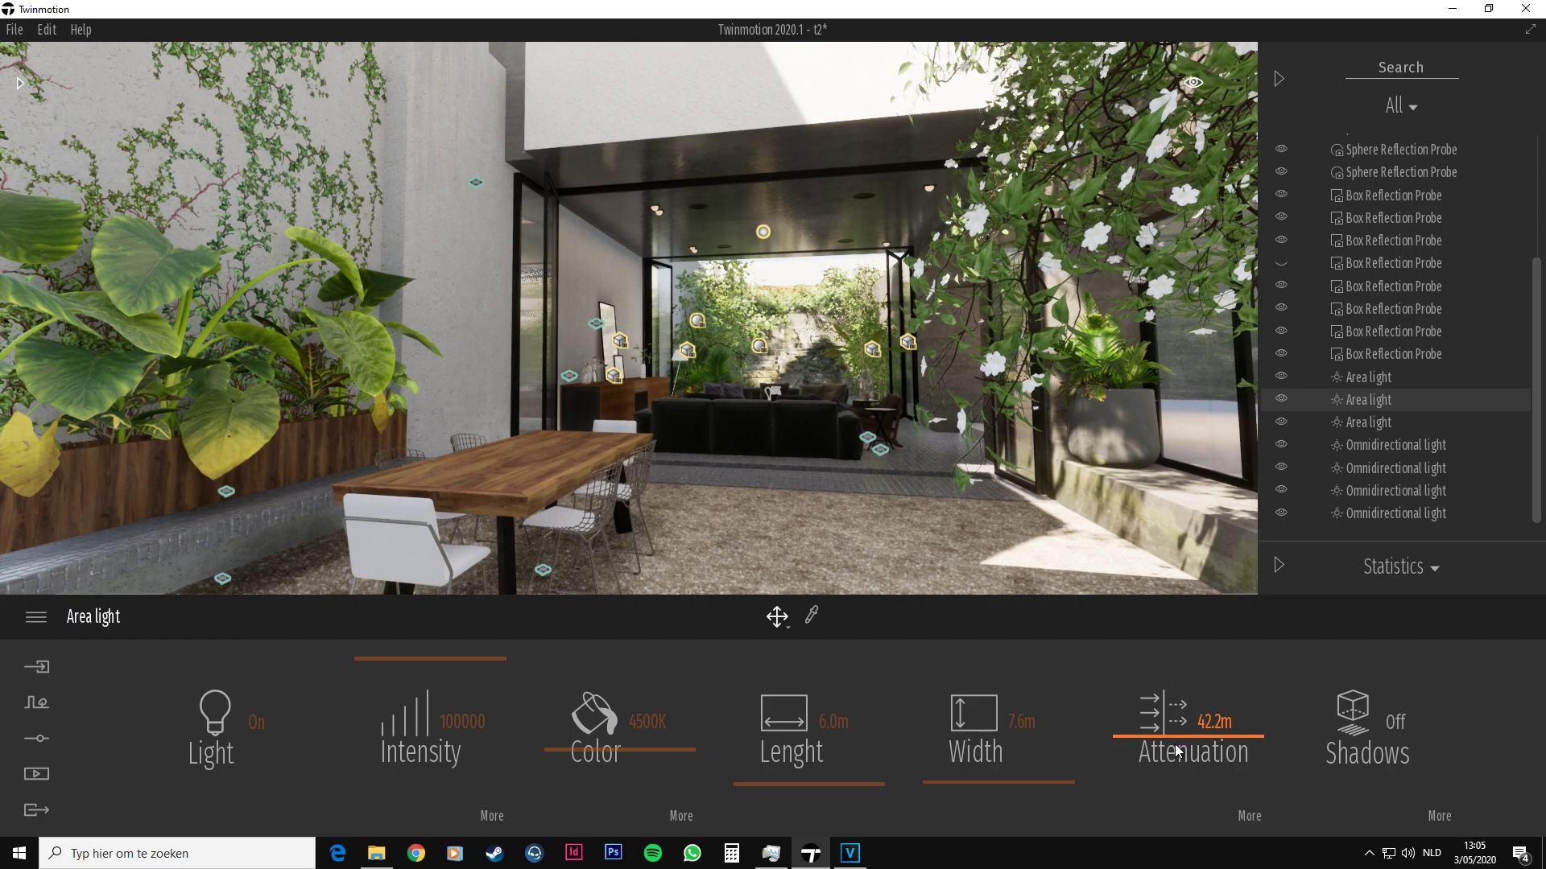
Try attenuation distances of 20, 28.4 and 68 m on the courtyard area light, and settle on 30.8 m
right_drag(845, 386, 636, 177)
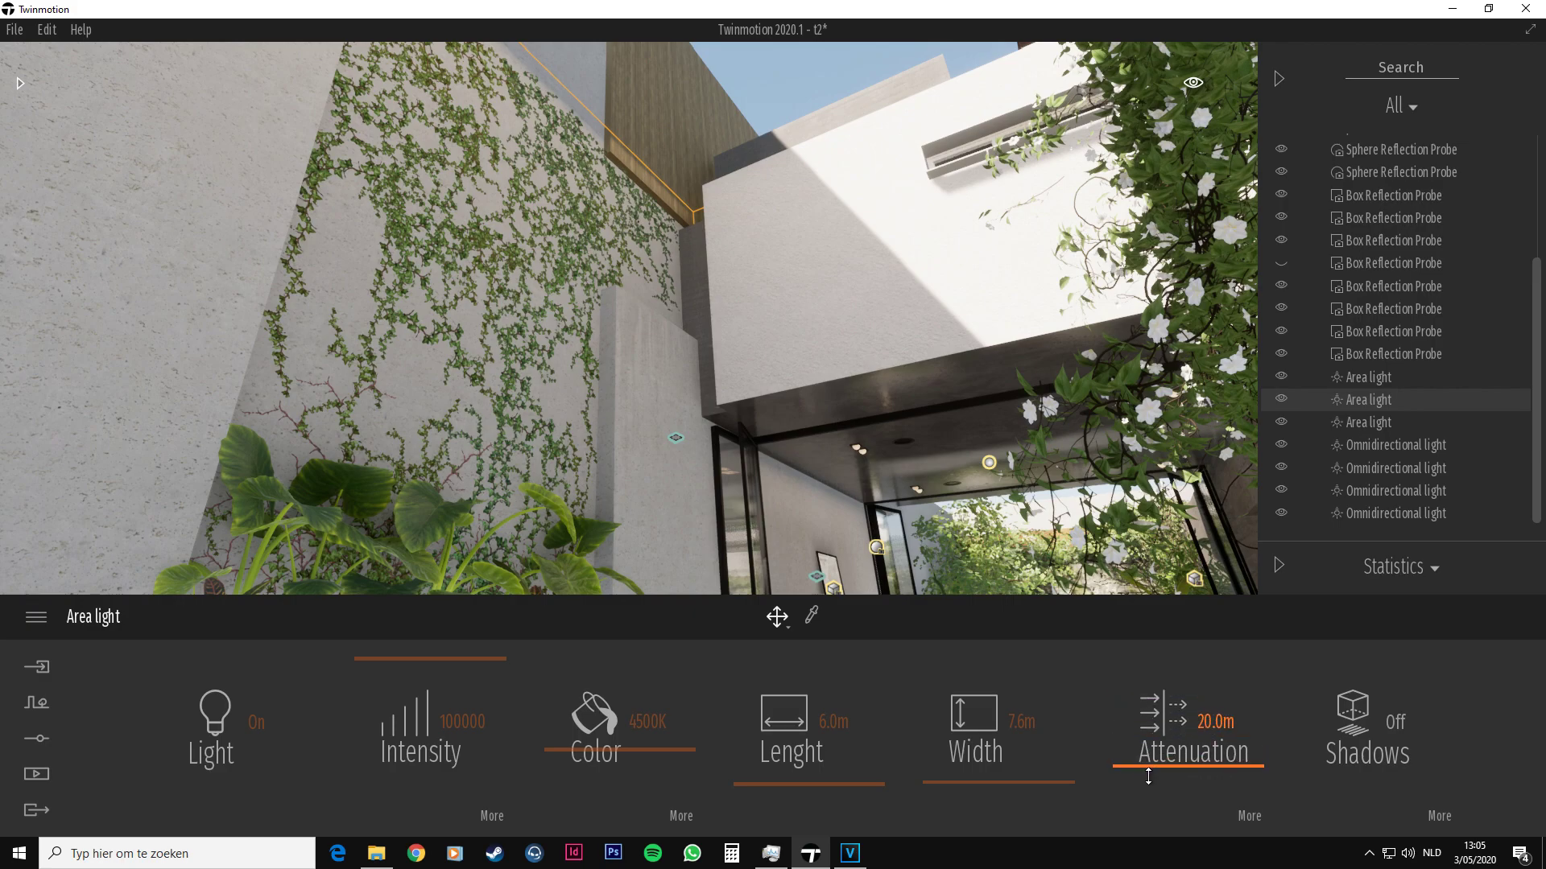
mouse_move(1148, 777)
mouse_down()
mouse_move(1146, 800)
mouse_move(1150, 774)
mouse_up()
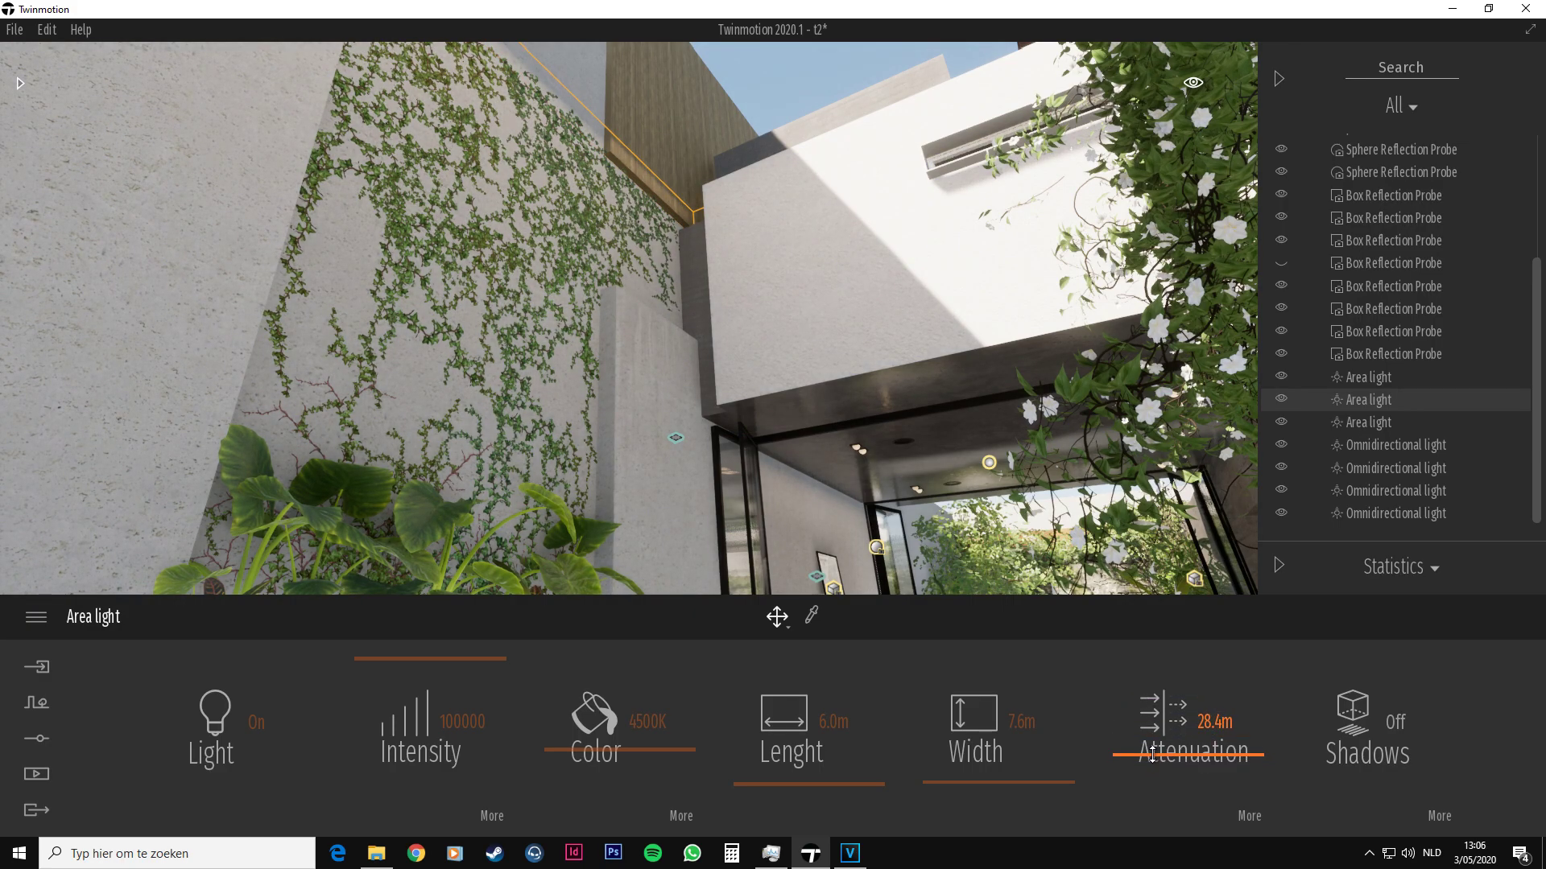
right_drag(966, 431, 963, 438)
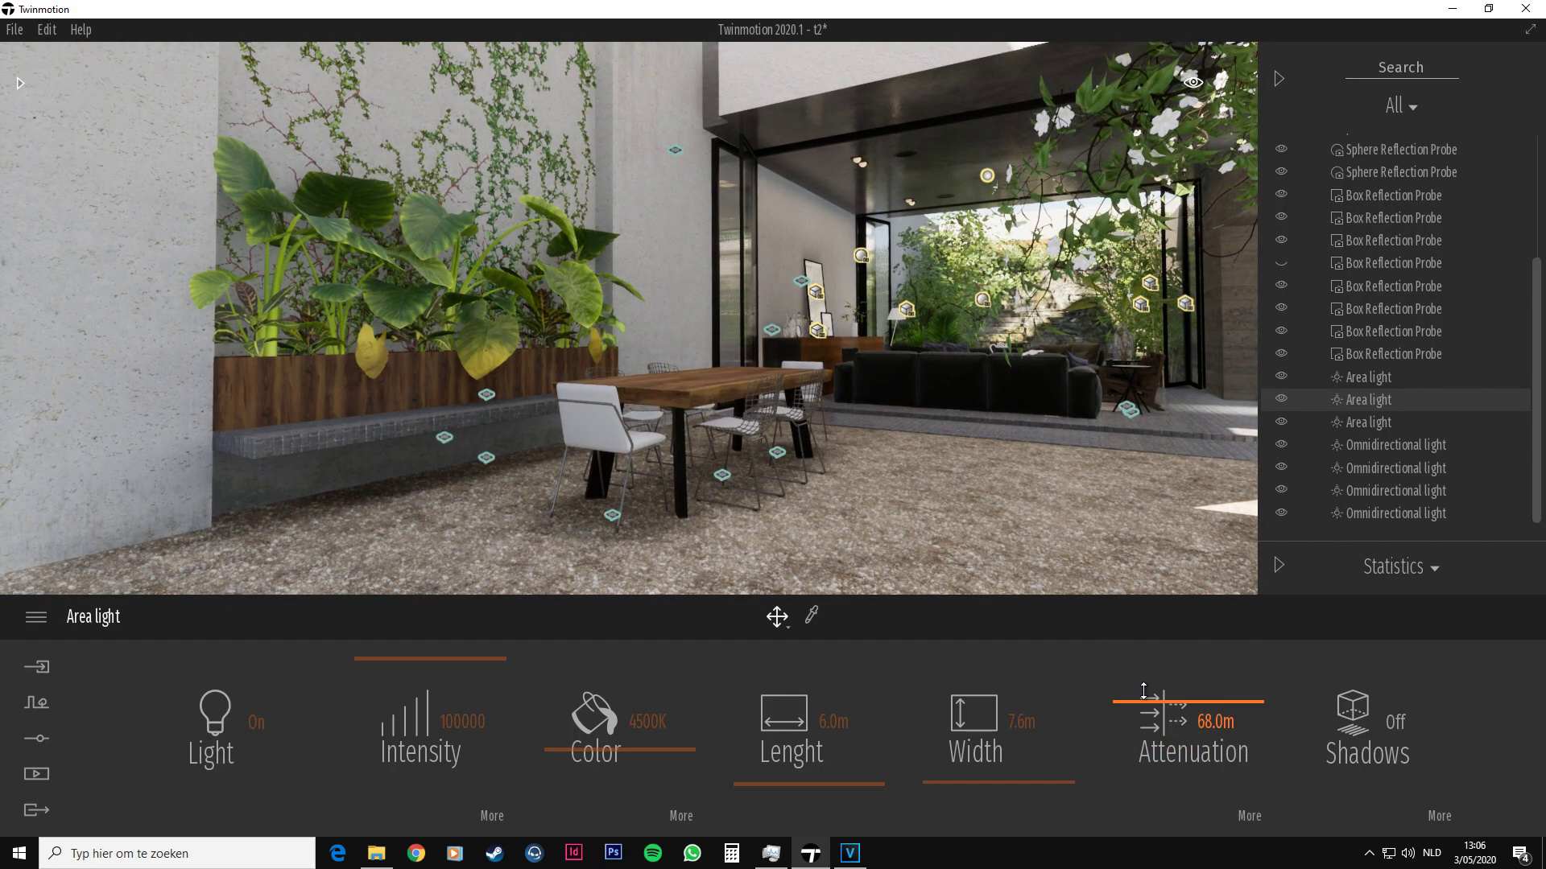
drag(1144, 690, 1151, 753)
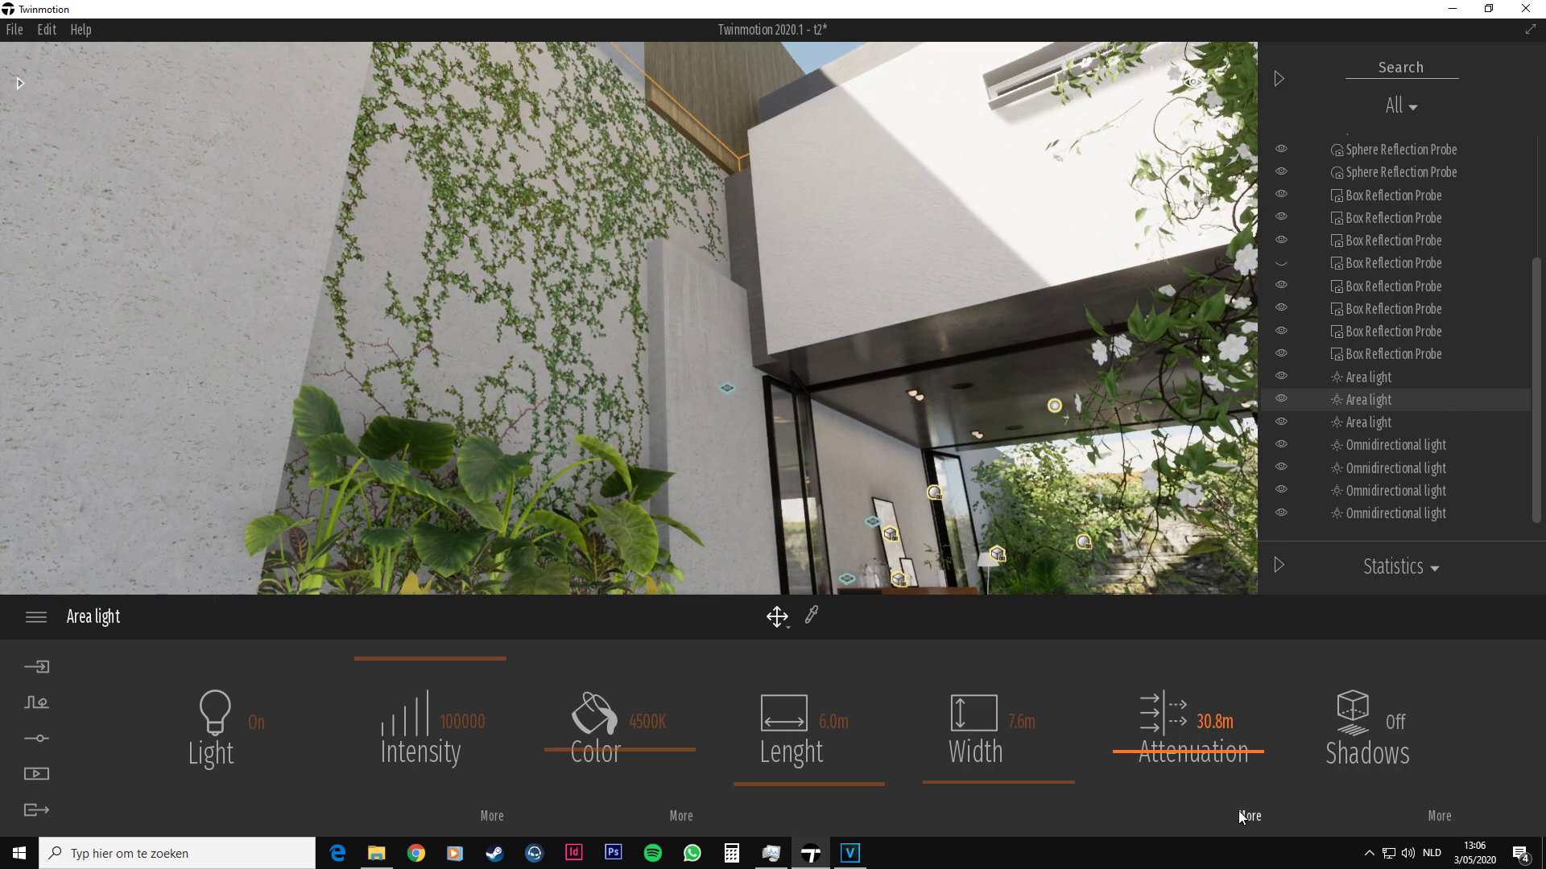
Raise the attenuation Edges Angle of the courtyard area light and deselect the light
click(1246, 815)
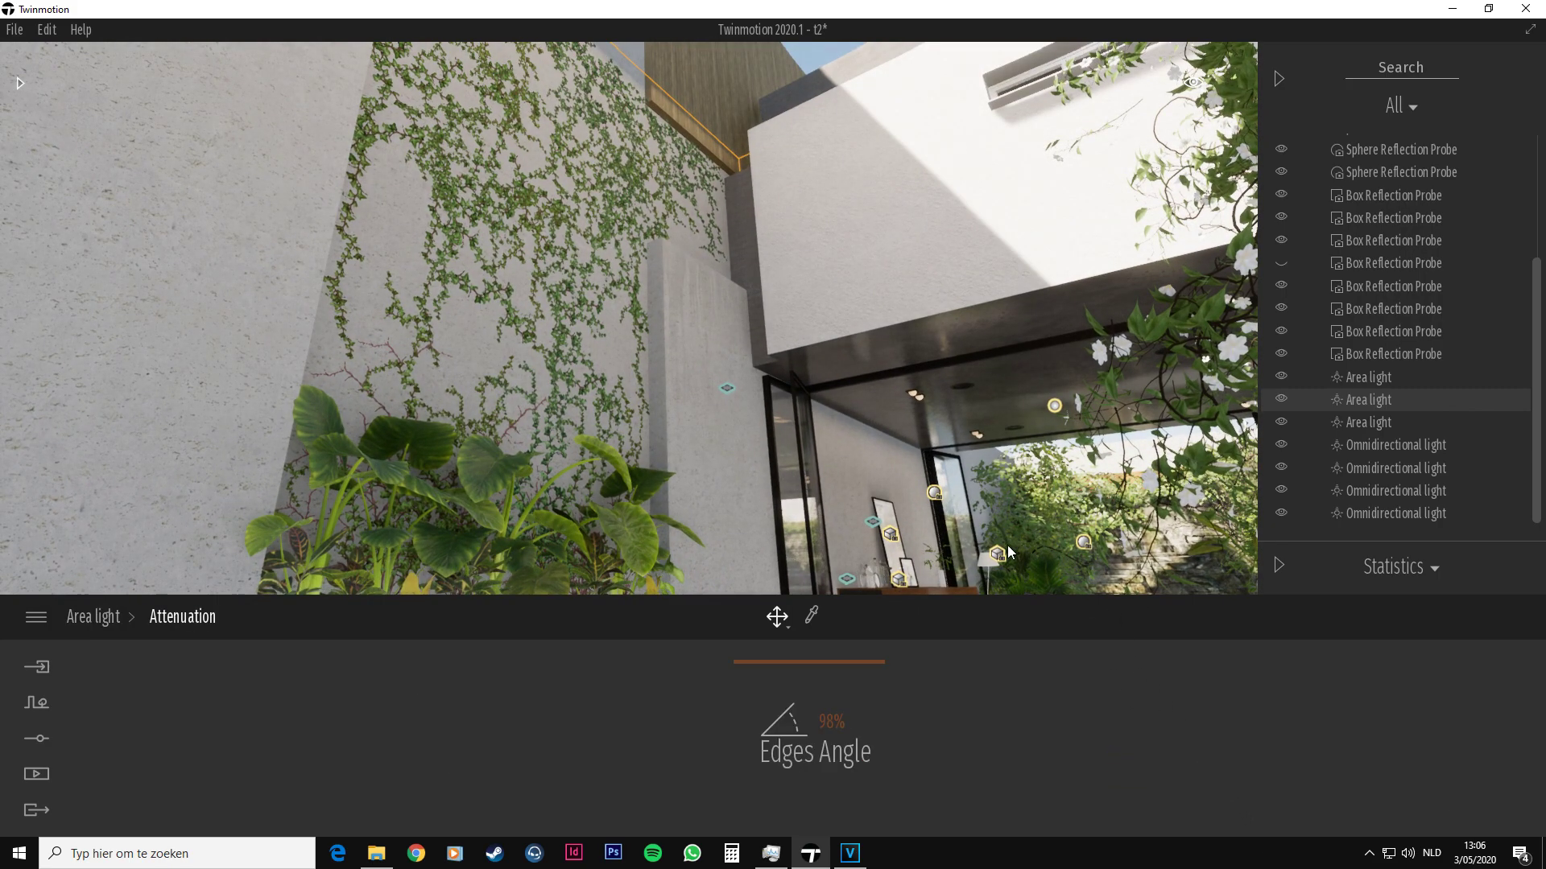
mouse_move(807, 670)
mouse_down()
mouse_move(800, 728)
mouse_move(794, 641)
mouse_move(794, 793)
mouse_move(802, 648)
mouse_up()
key(Escape)
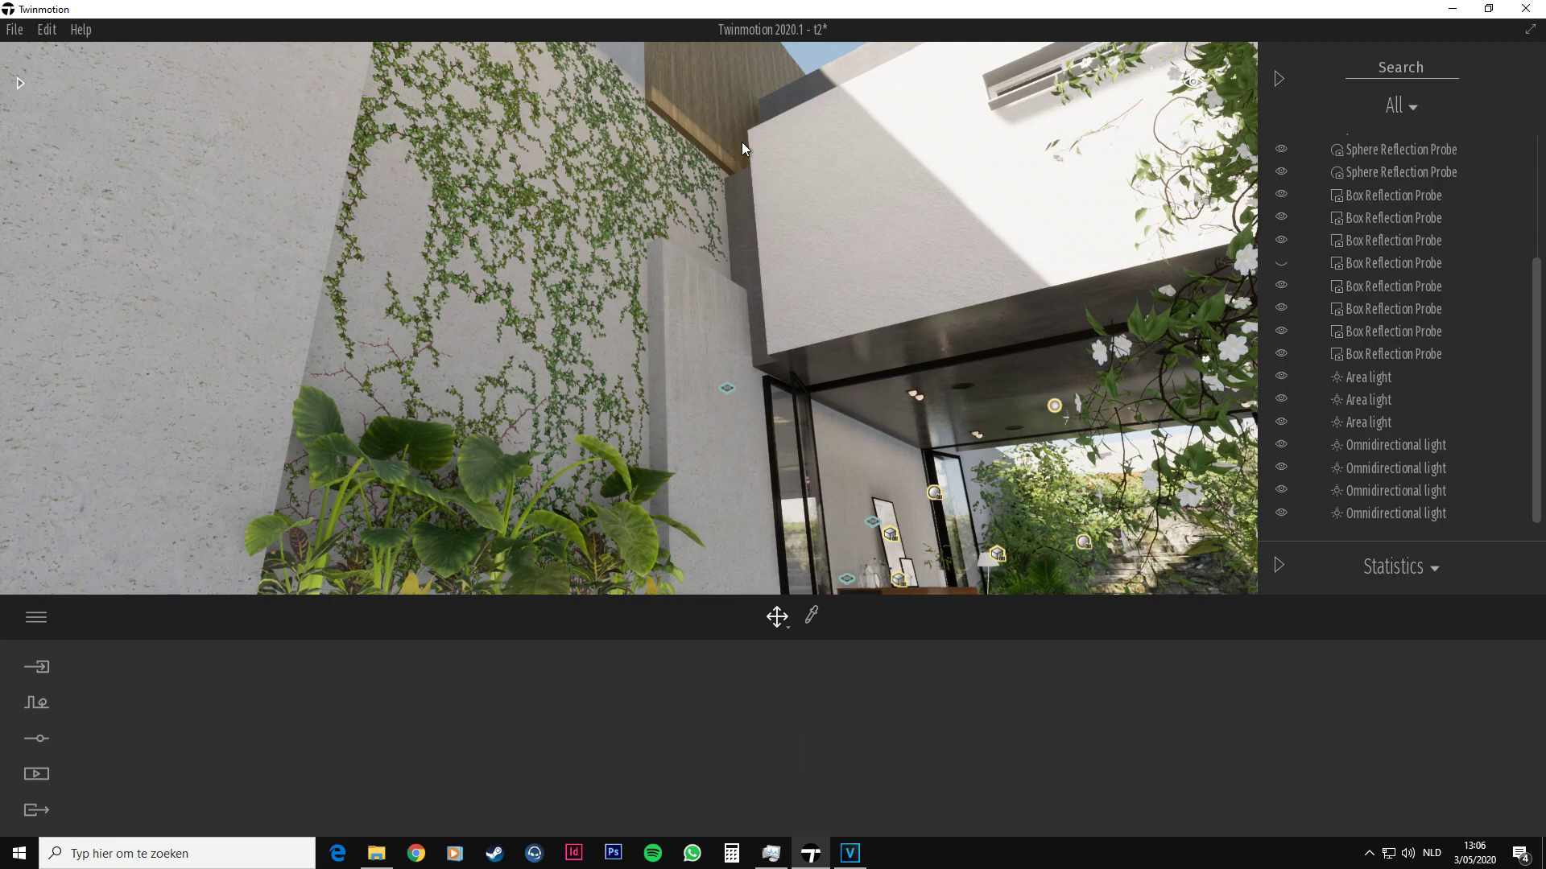
Set the attenuation Edges Angle of the area light under the living room ceiling to 100%
right_drag(660, 81, 781, 185)
key(w)
click(803, 193)
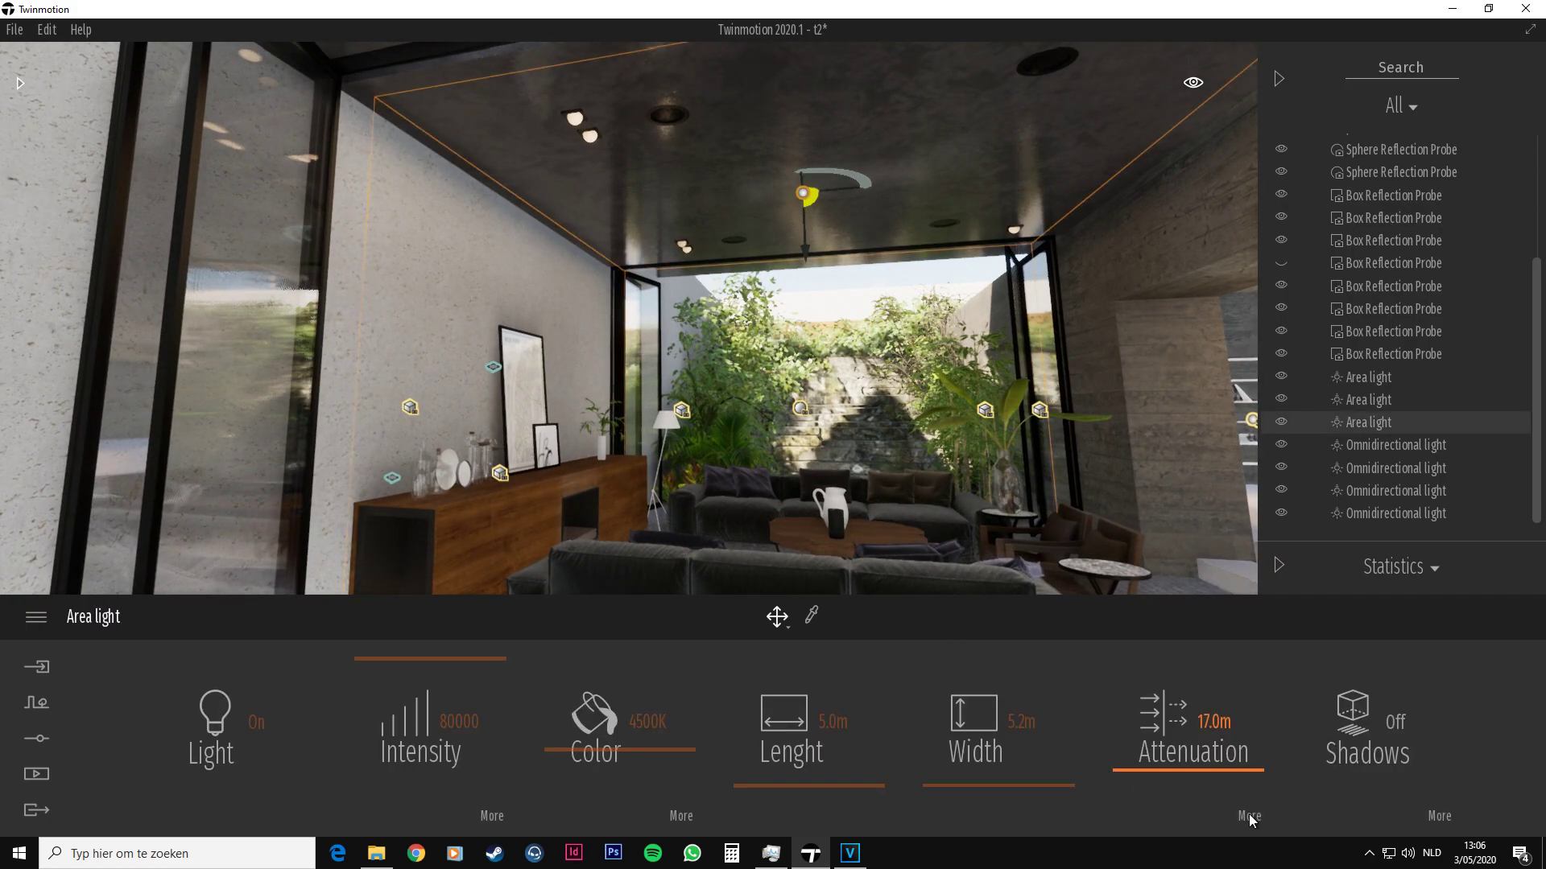
click(1138, 748)
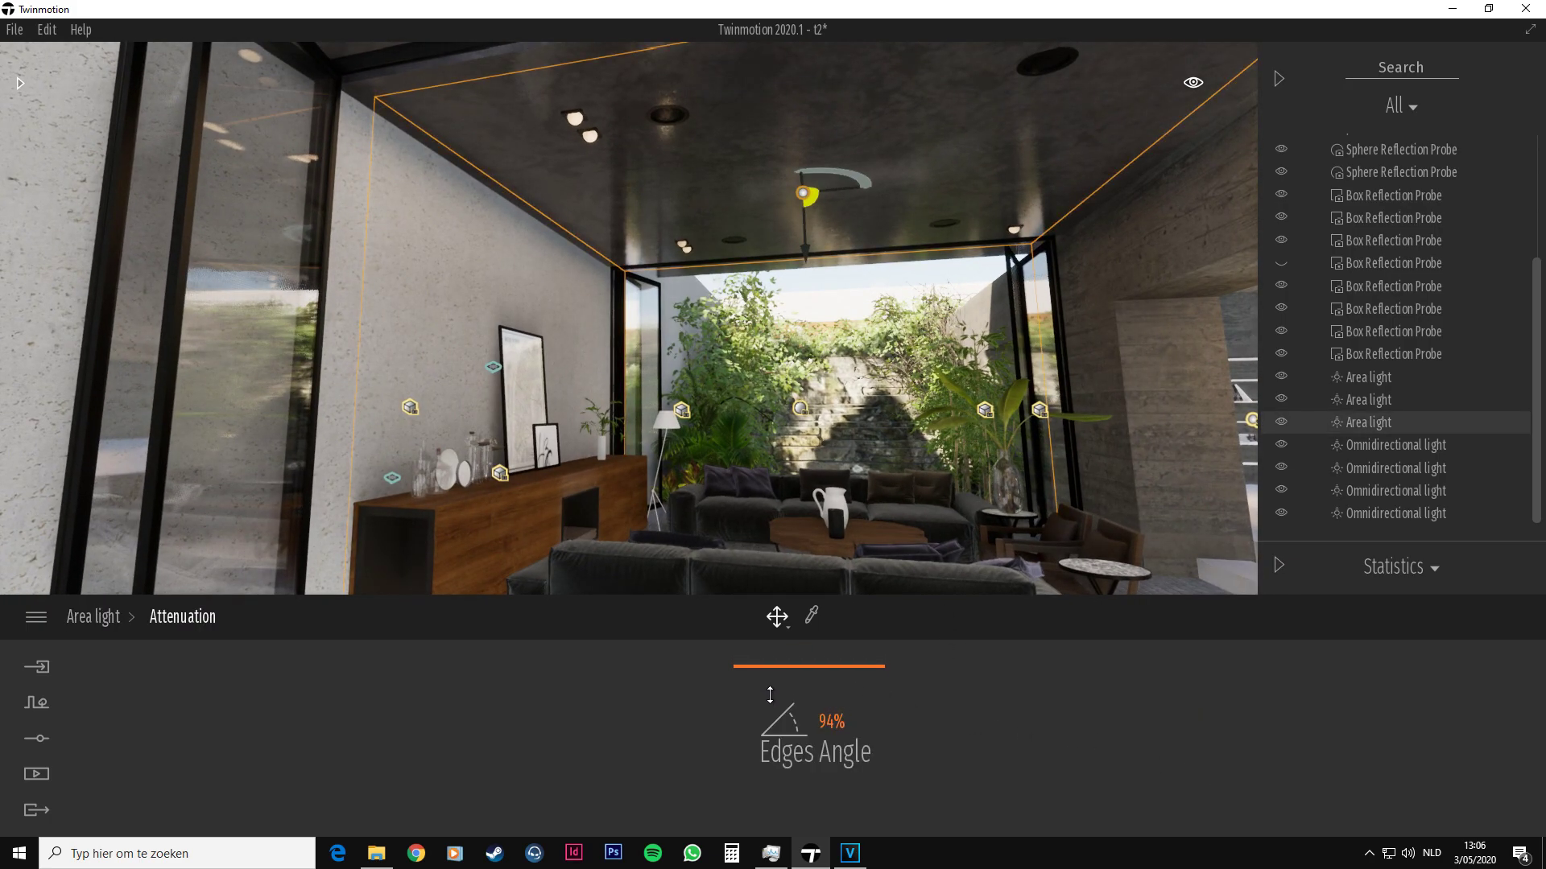
drag(770, 694, 781, 843)
drag(781, 741, 776, 664)
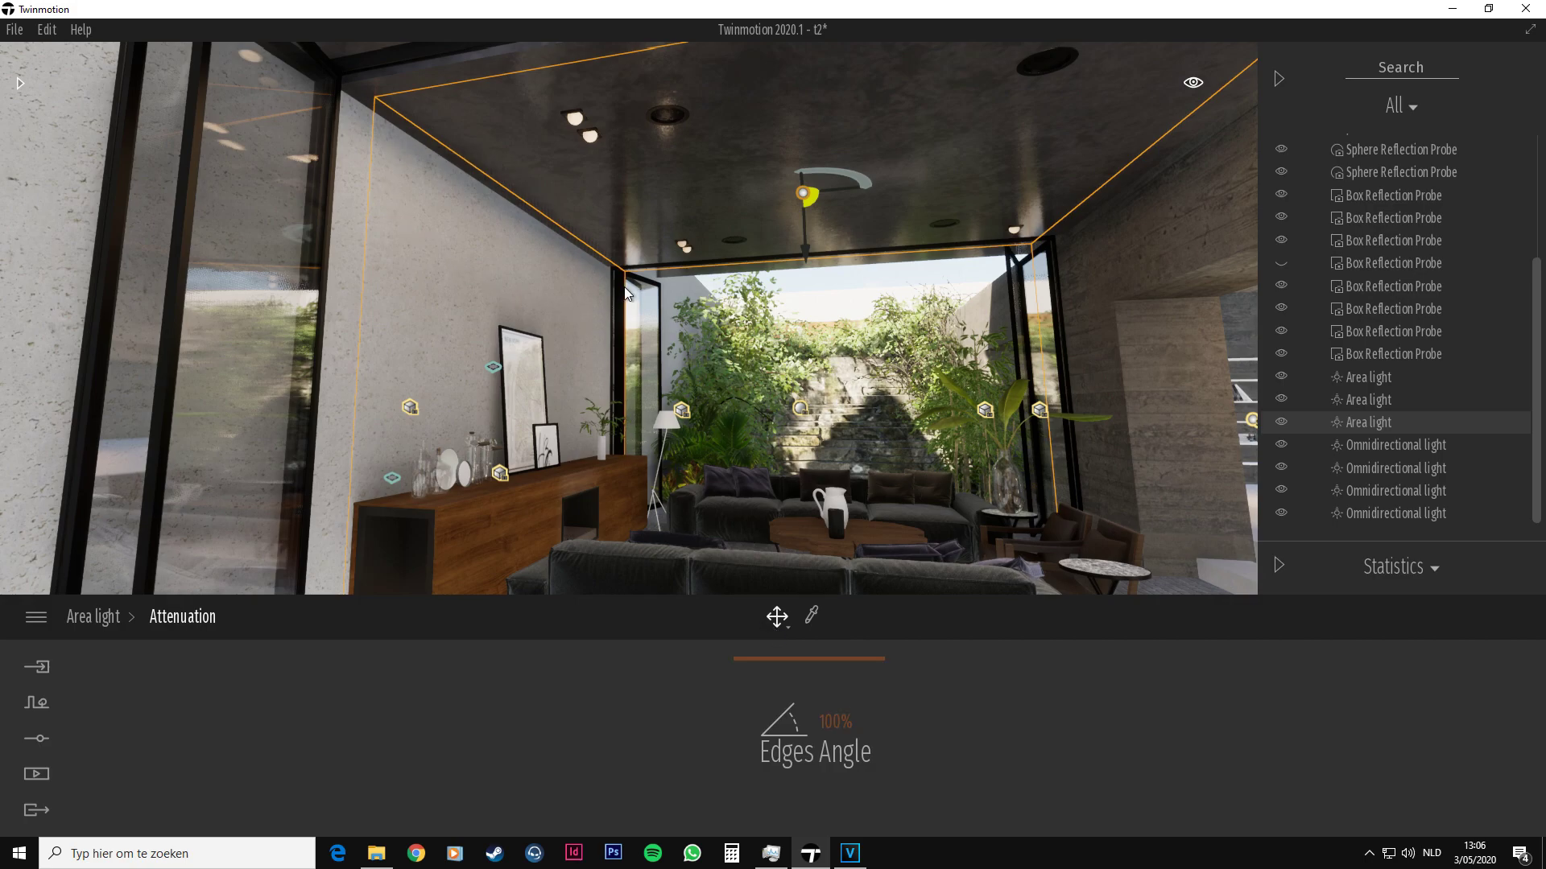
click(93, 617)
Turn the living room area light's shadows on and back off, and compare the room from near and far
scroll(661, 418, up, 3)
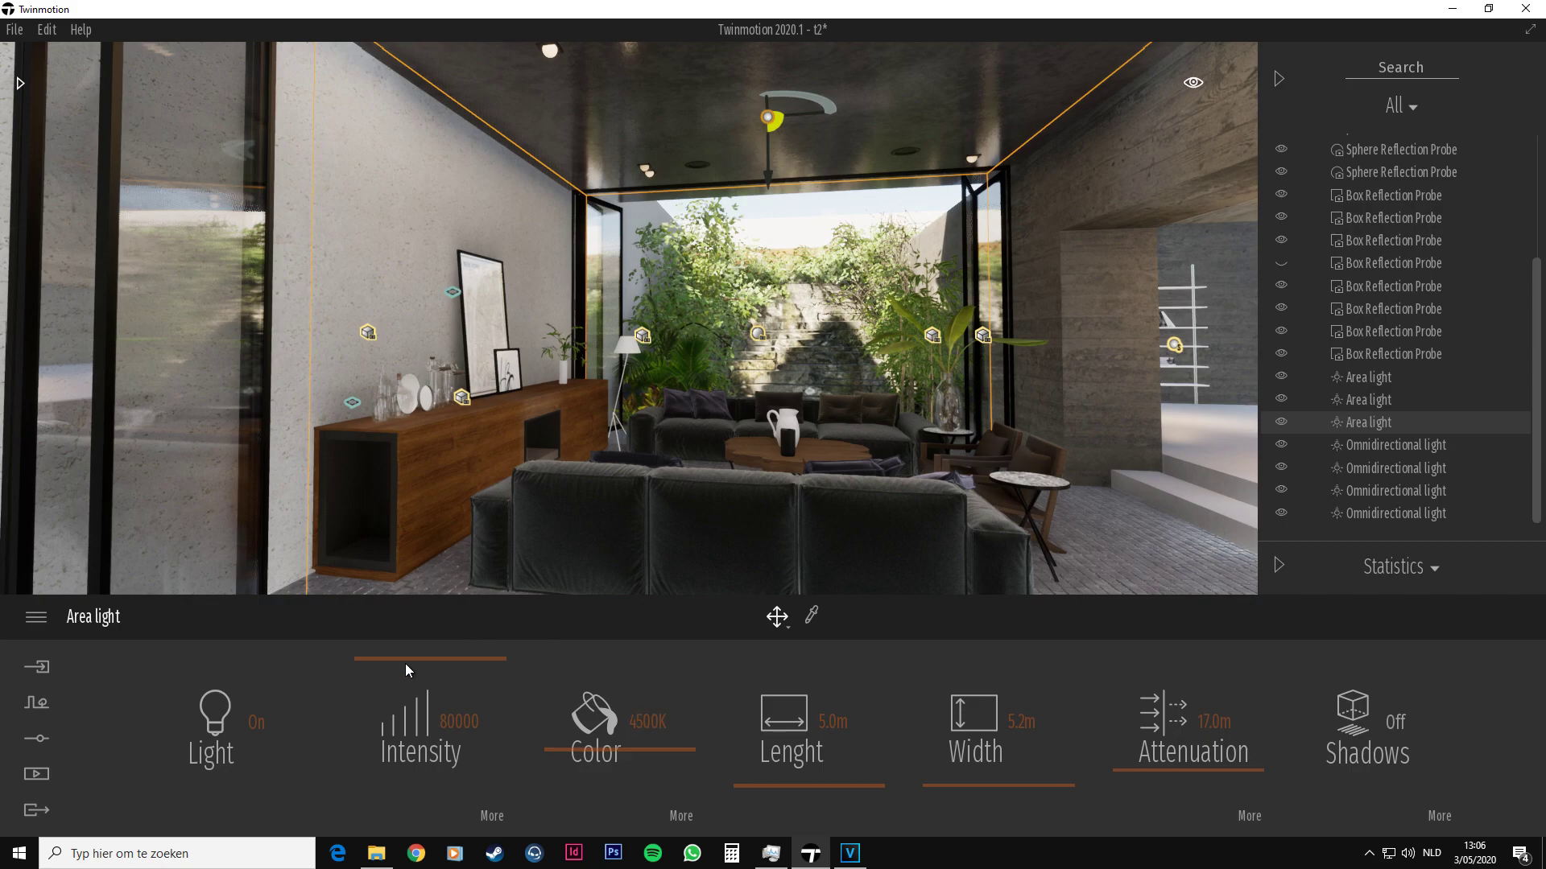
click(1357, 725)
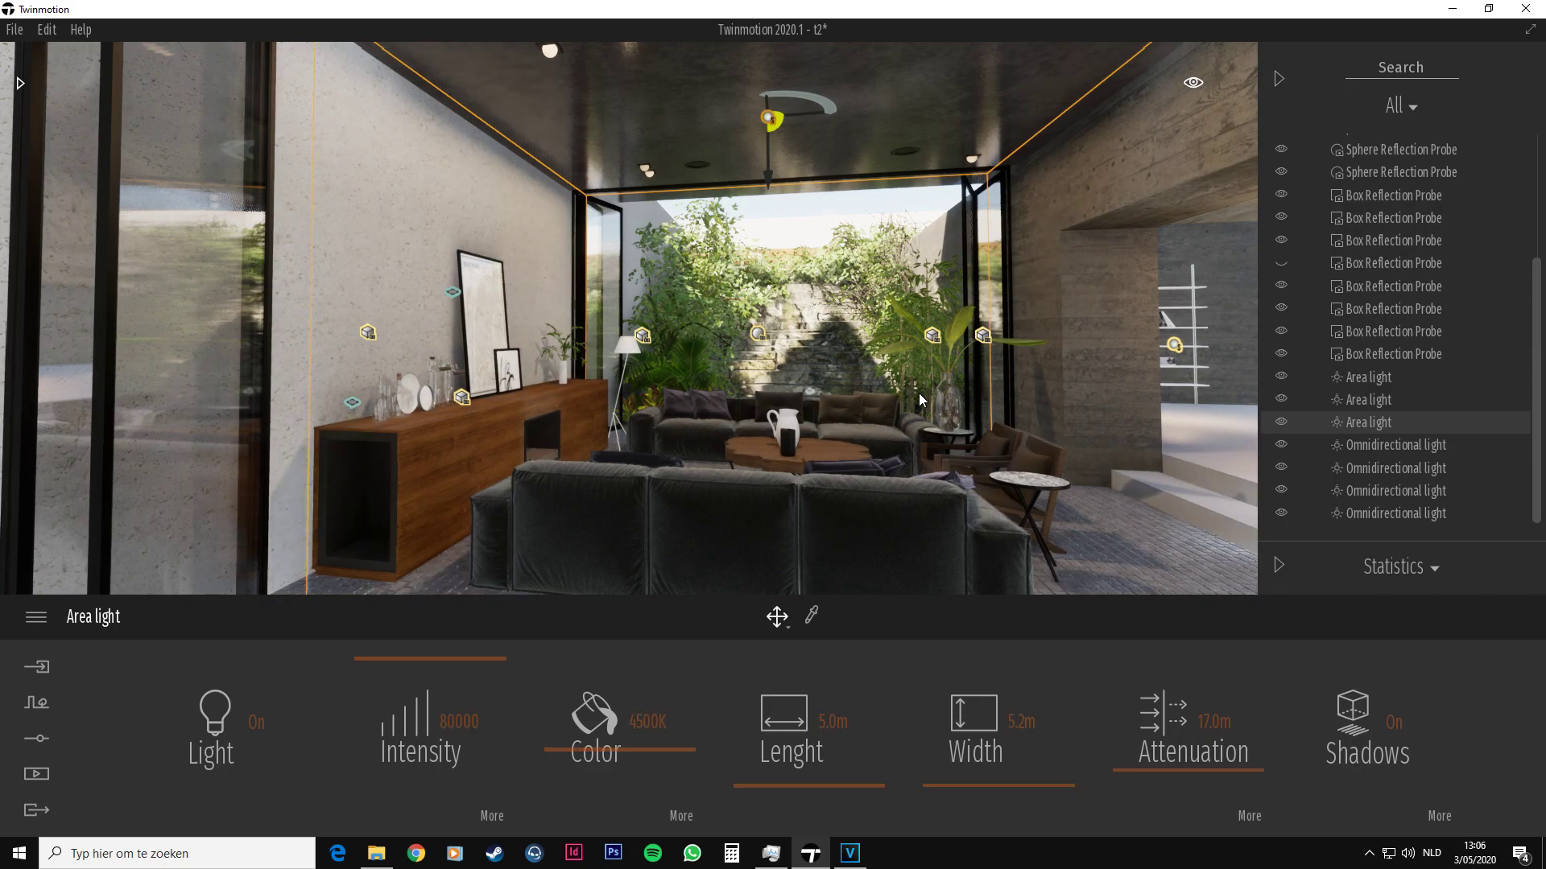
scroll(747, 314, down, 5)
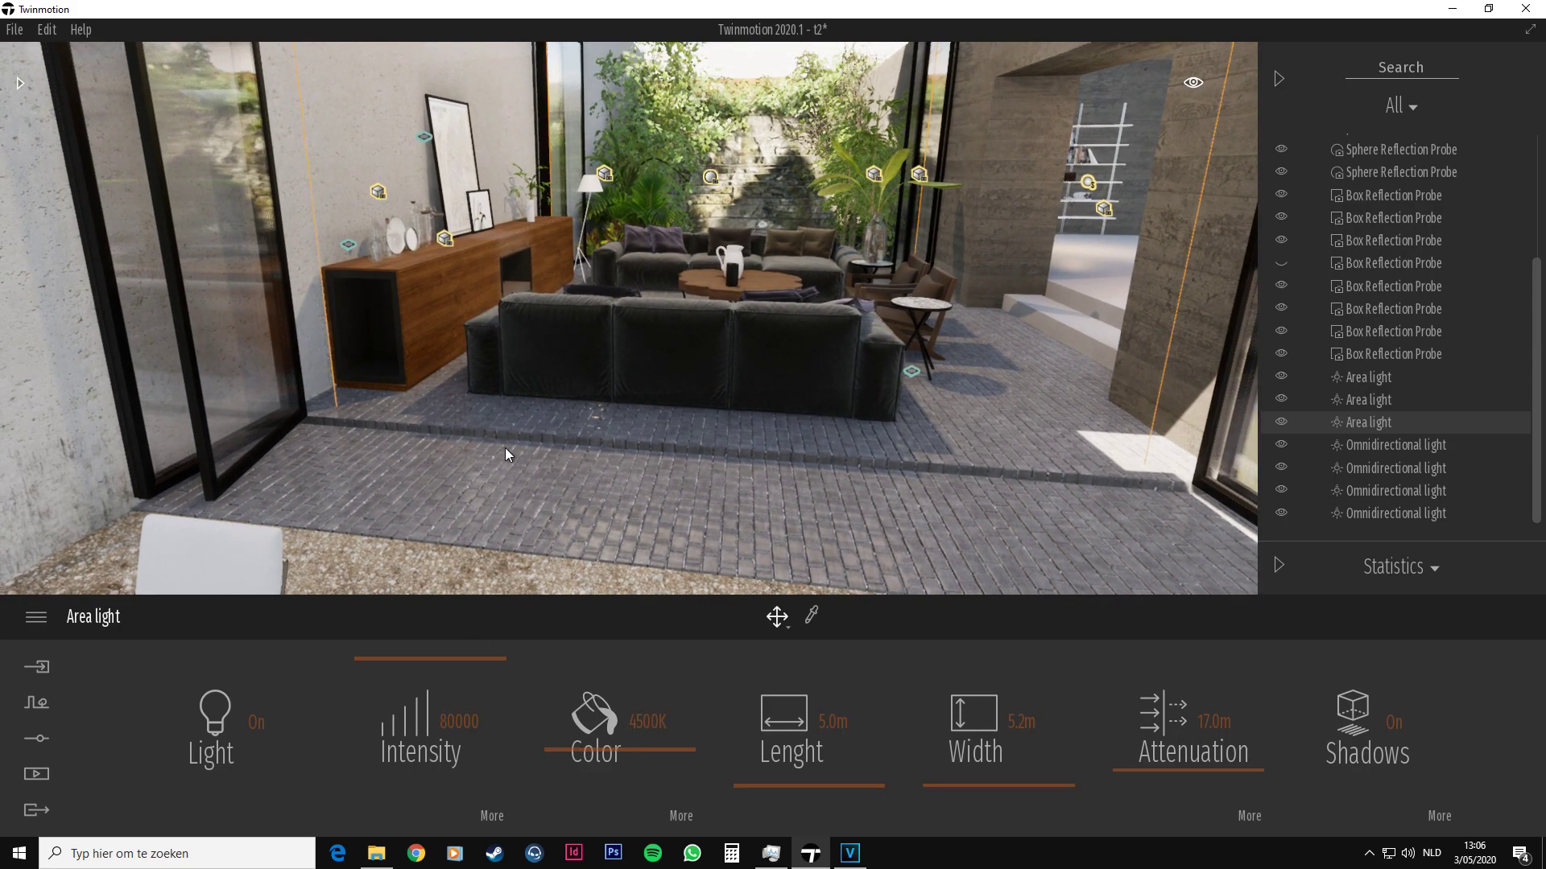
click(1363, 727)
scroll(897, 483, down, 5)
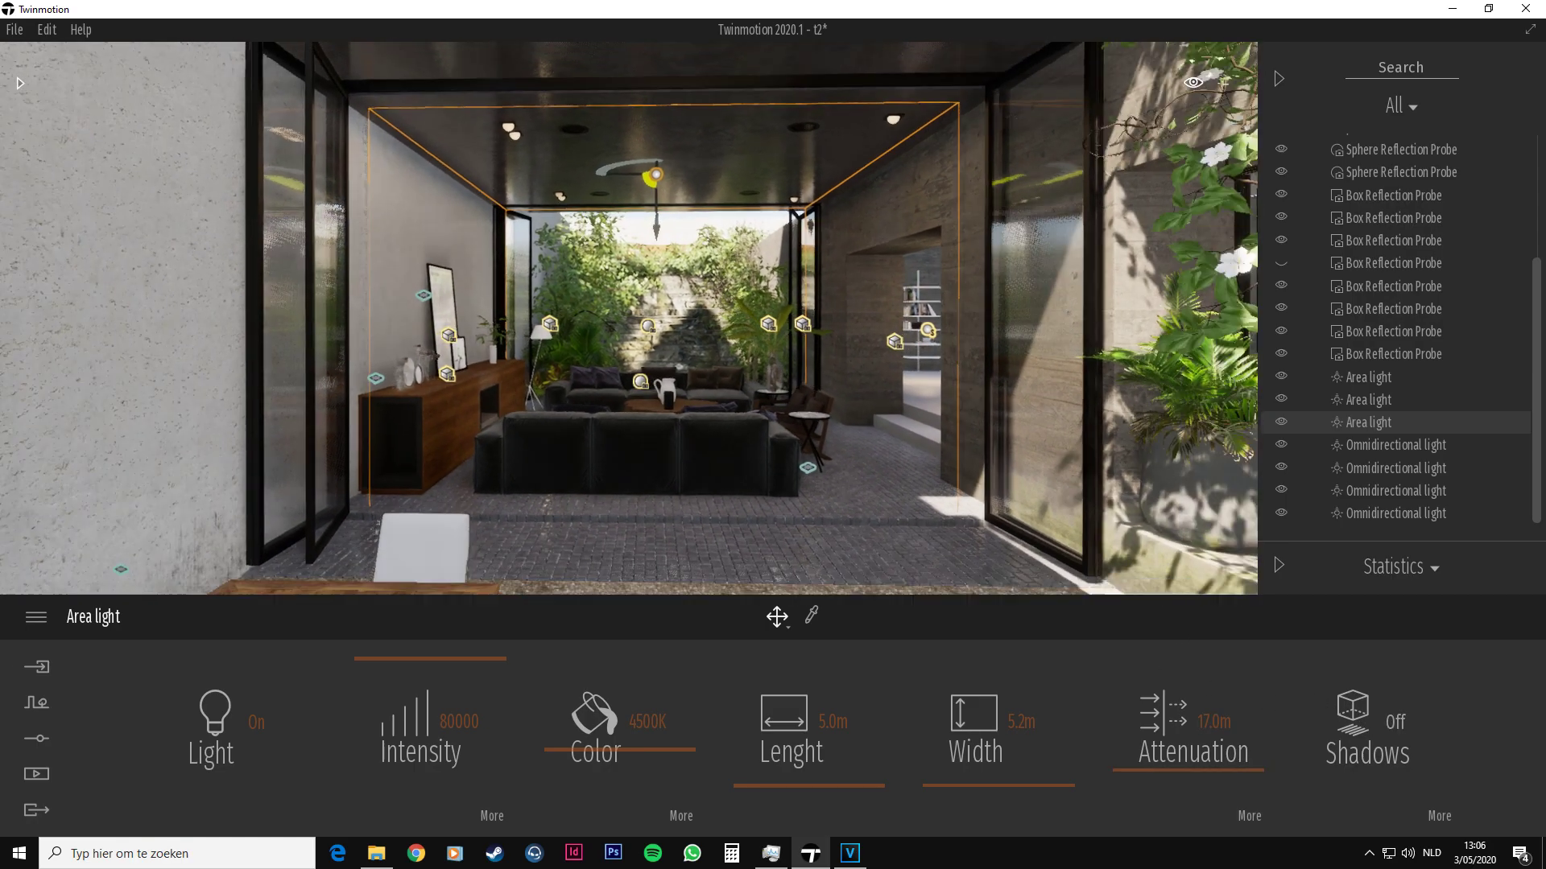
scroll(889, 479, down, 3)
scroll(752, 443, up, 6)
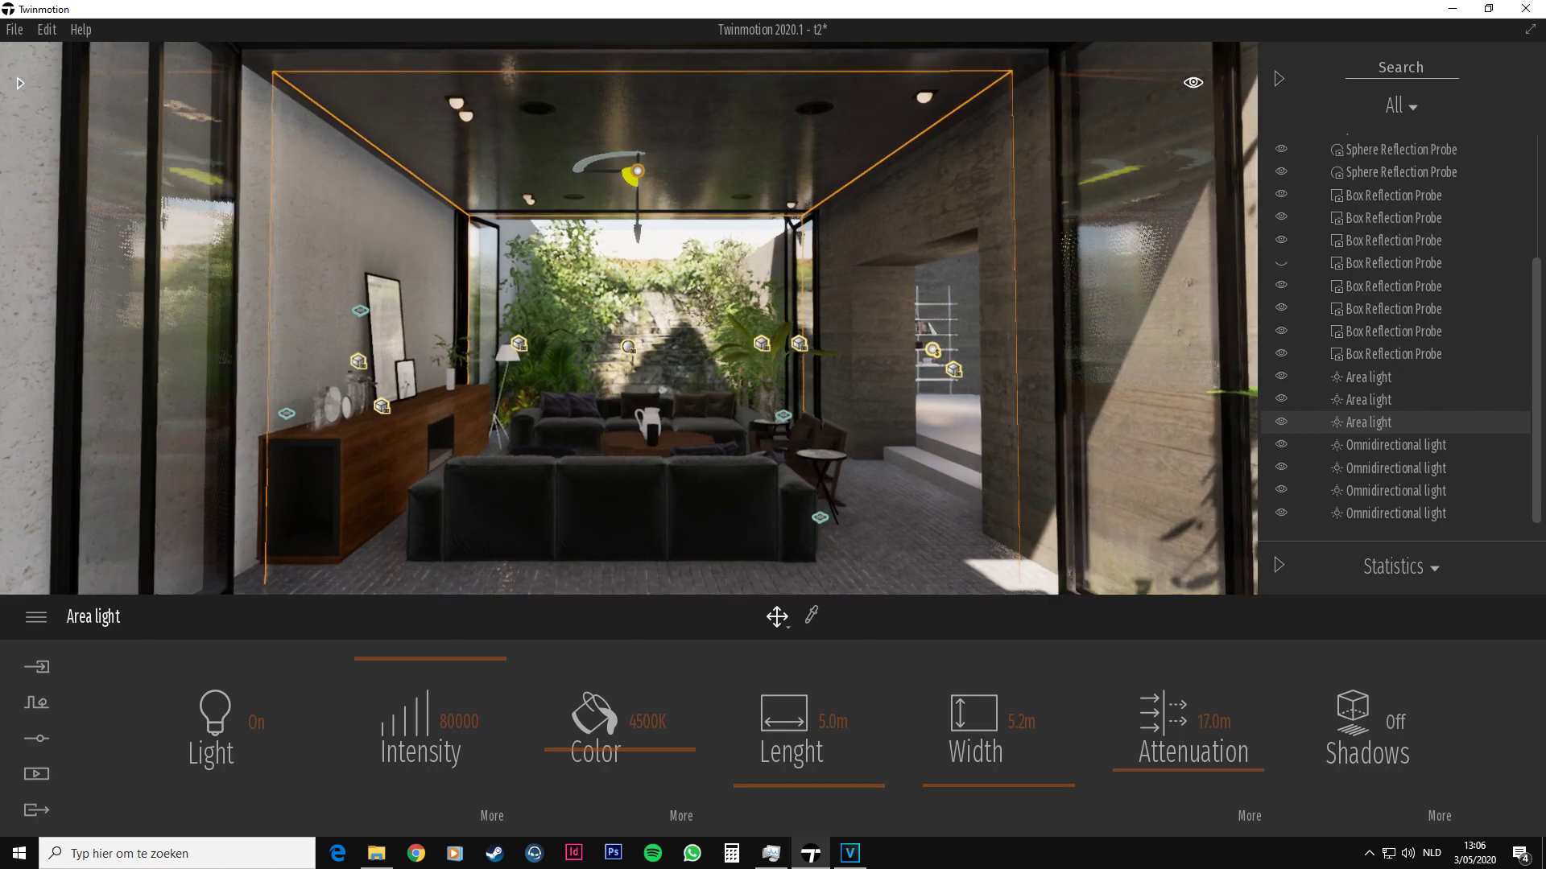
scroll(669, 252, up, 2)
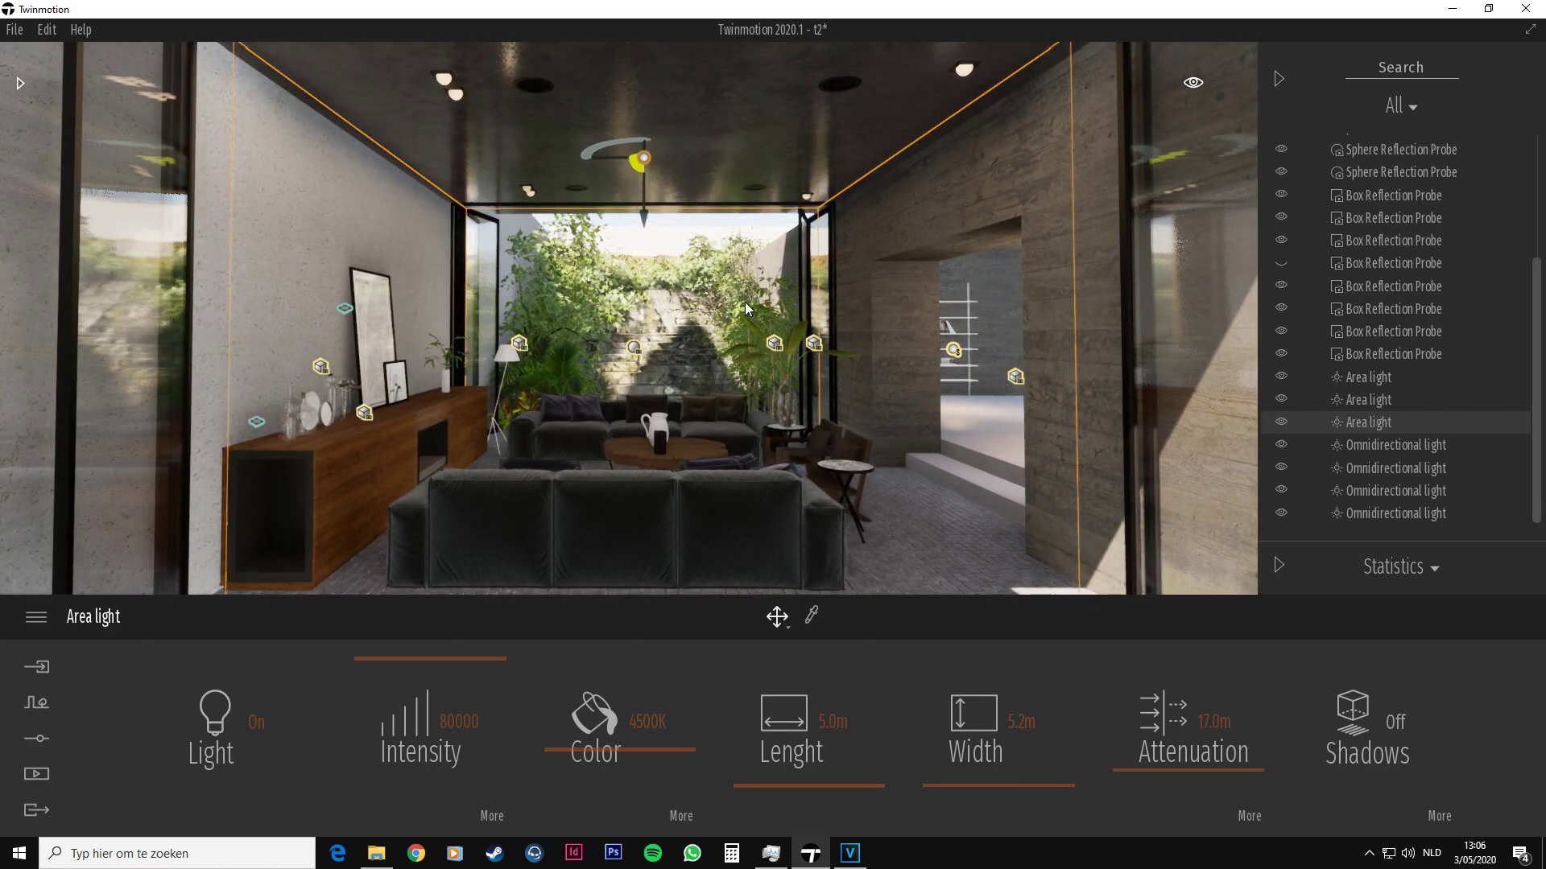
scroll(727, 310, down, 3)
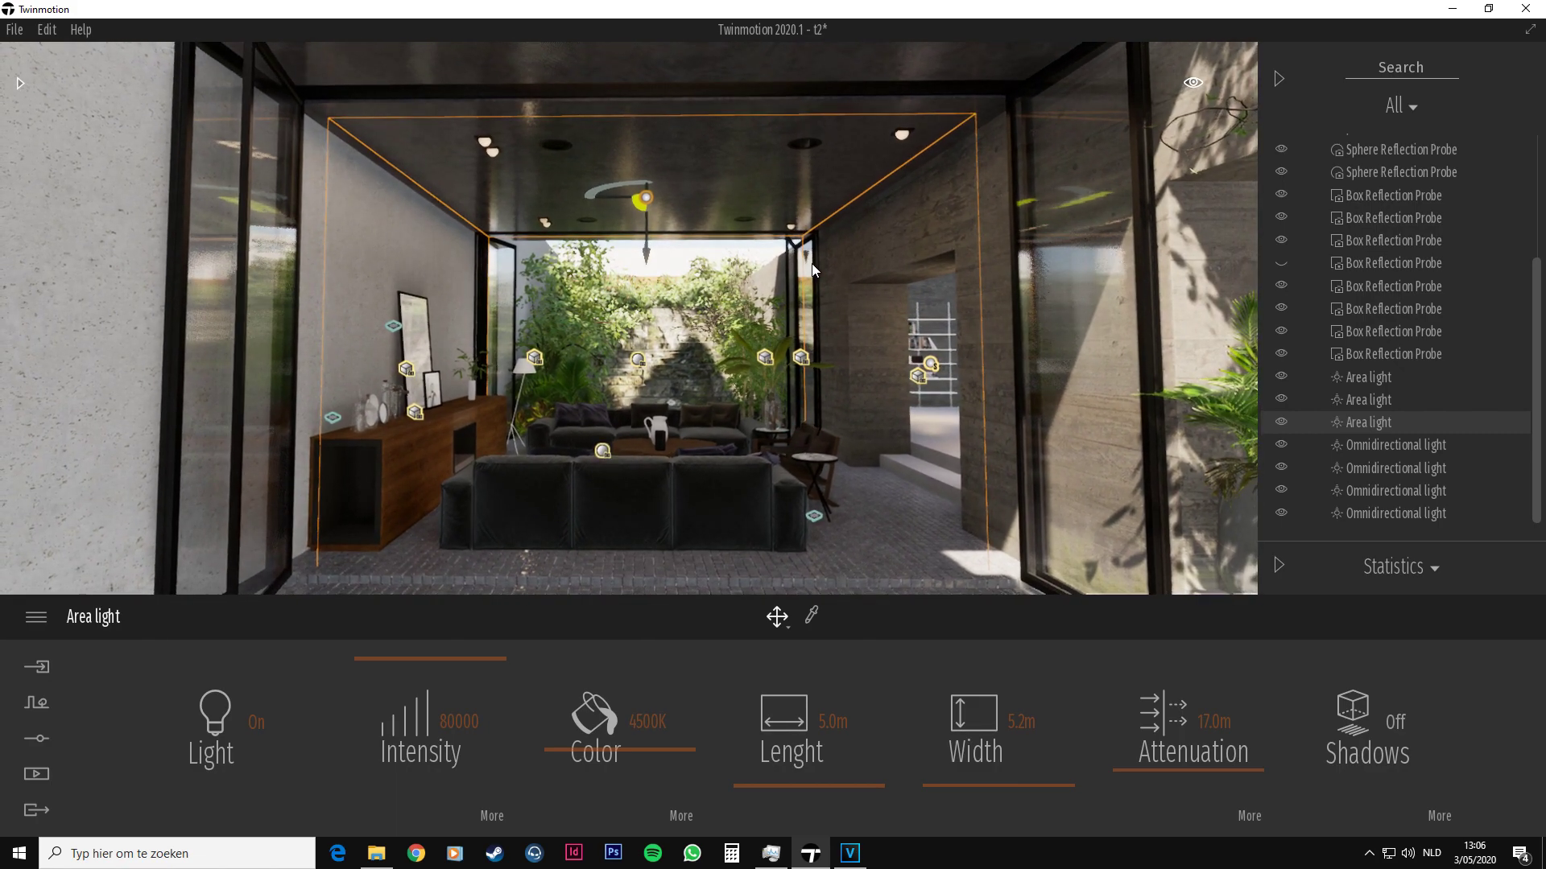
scroll(805, 274, down, 3)
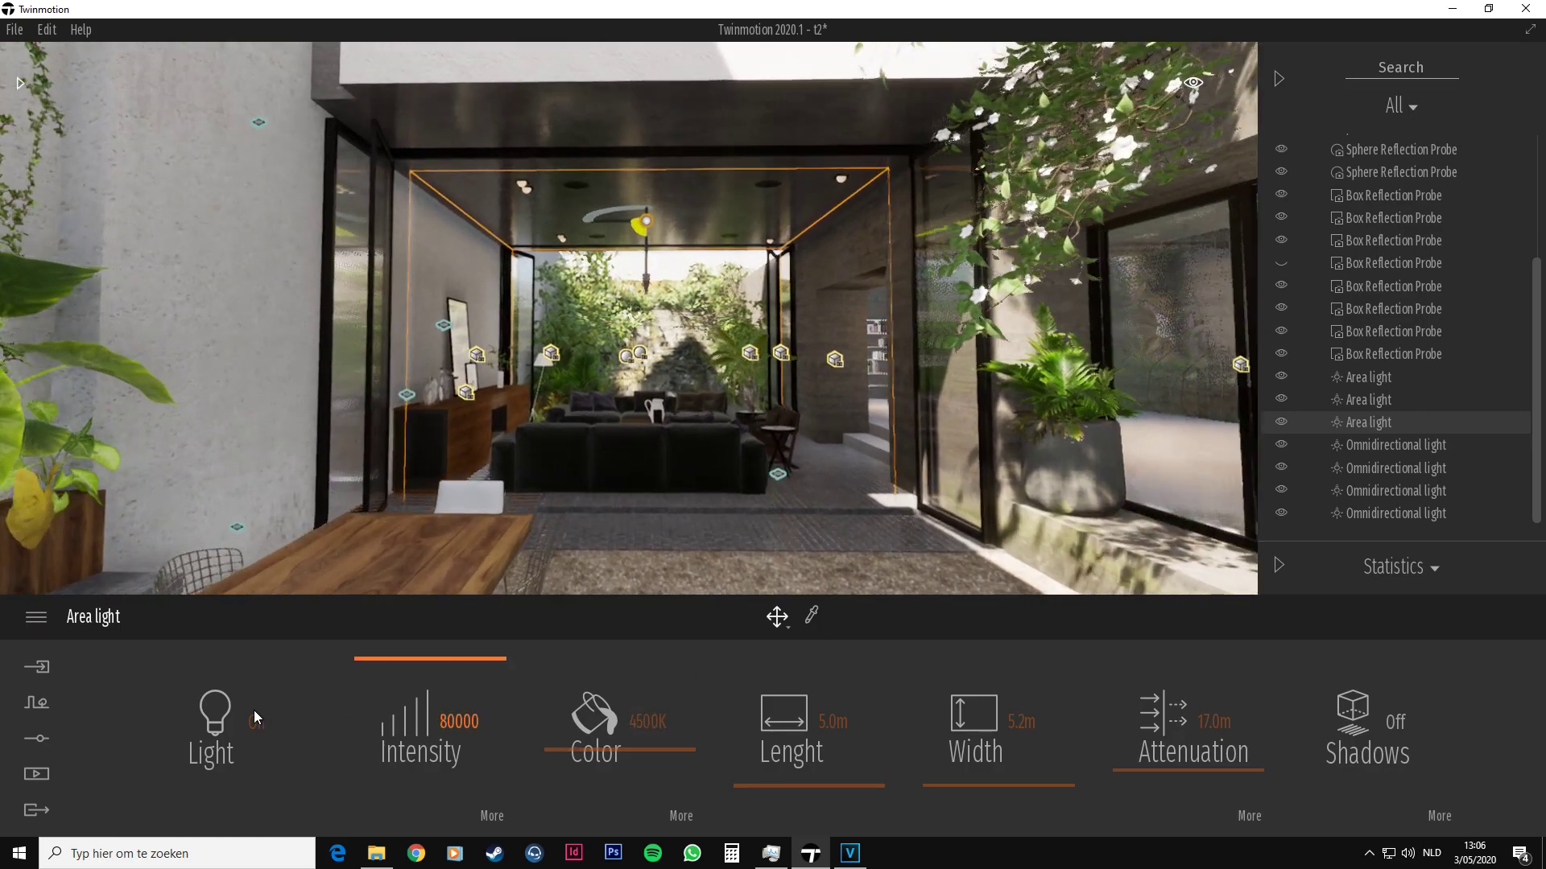
Switch the living room area light off and back on to compare its effect on the room
click(230, 708)
click(231, 708)
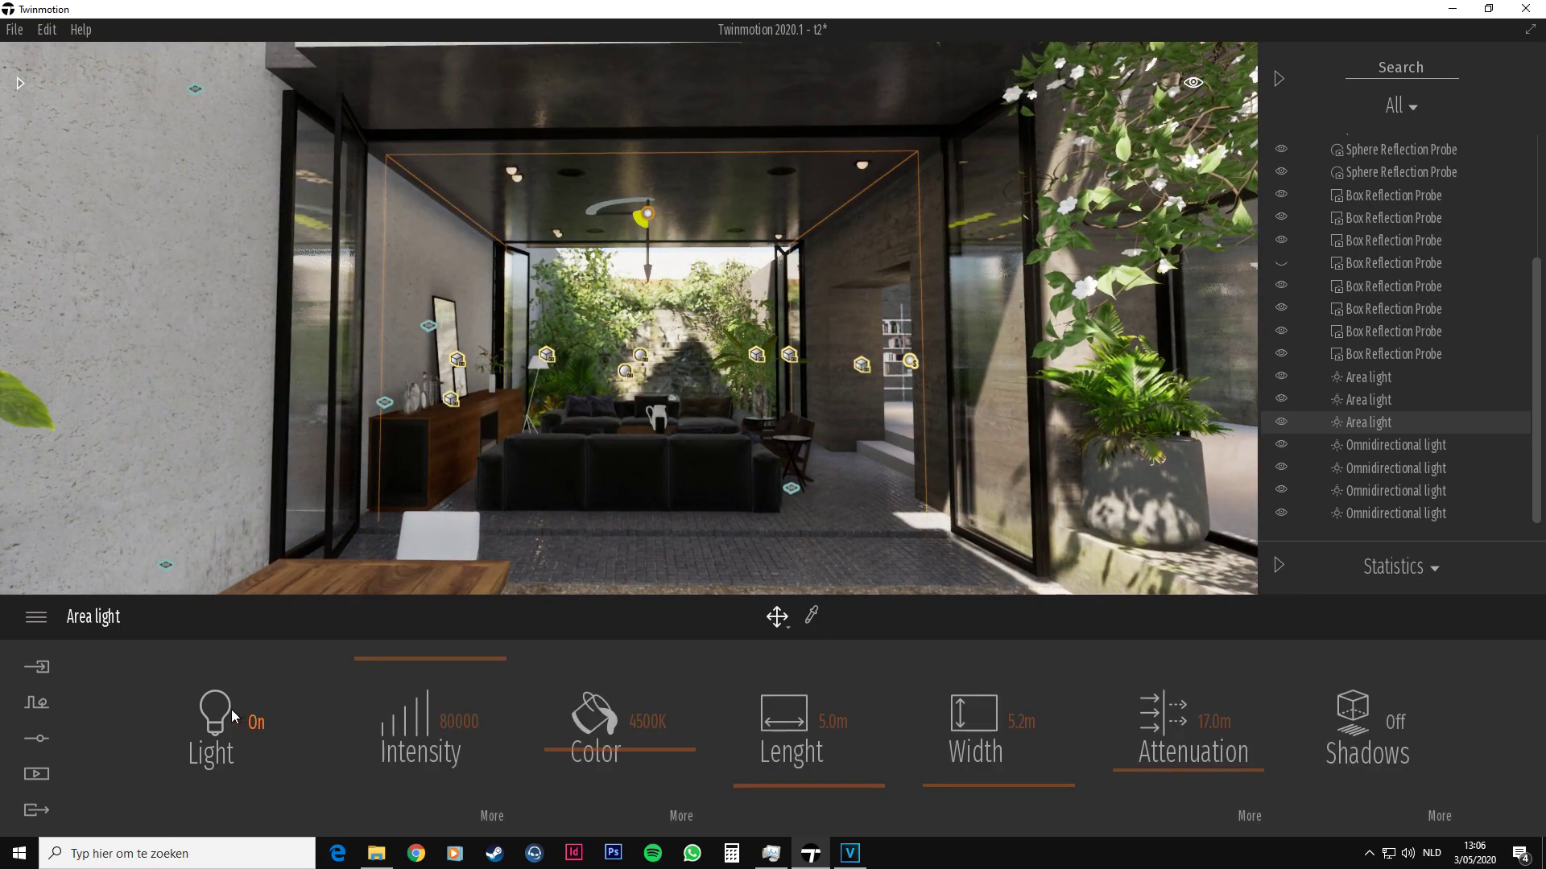
click(230, 708)
click(230, 708)
Check two of the spotlight fixtures on the living room ceiling, clear the selection, and view the room from closer
click(863, 171)
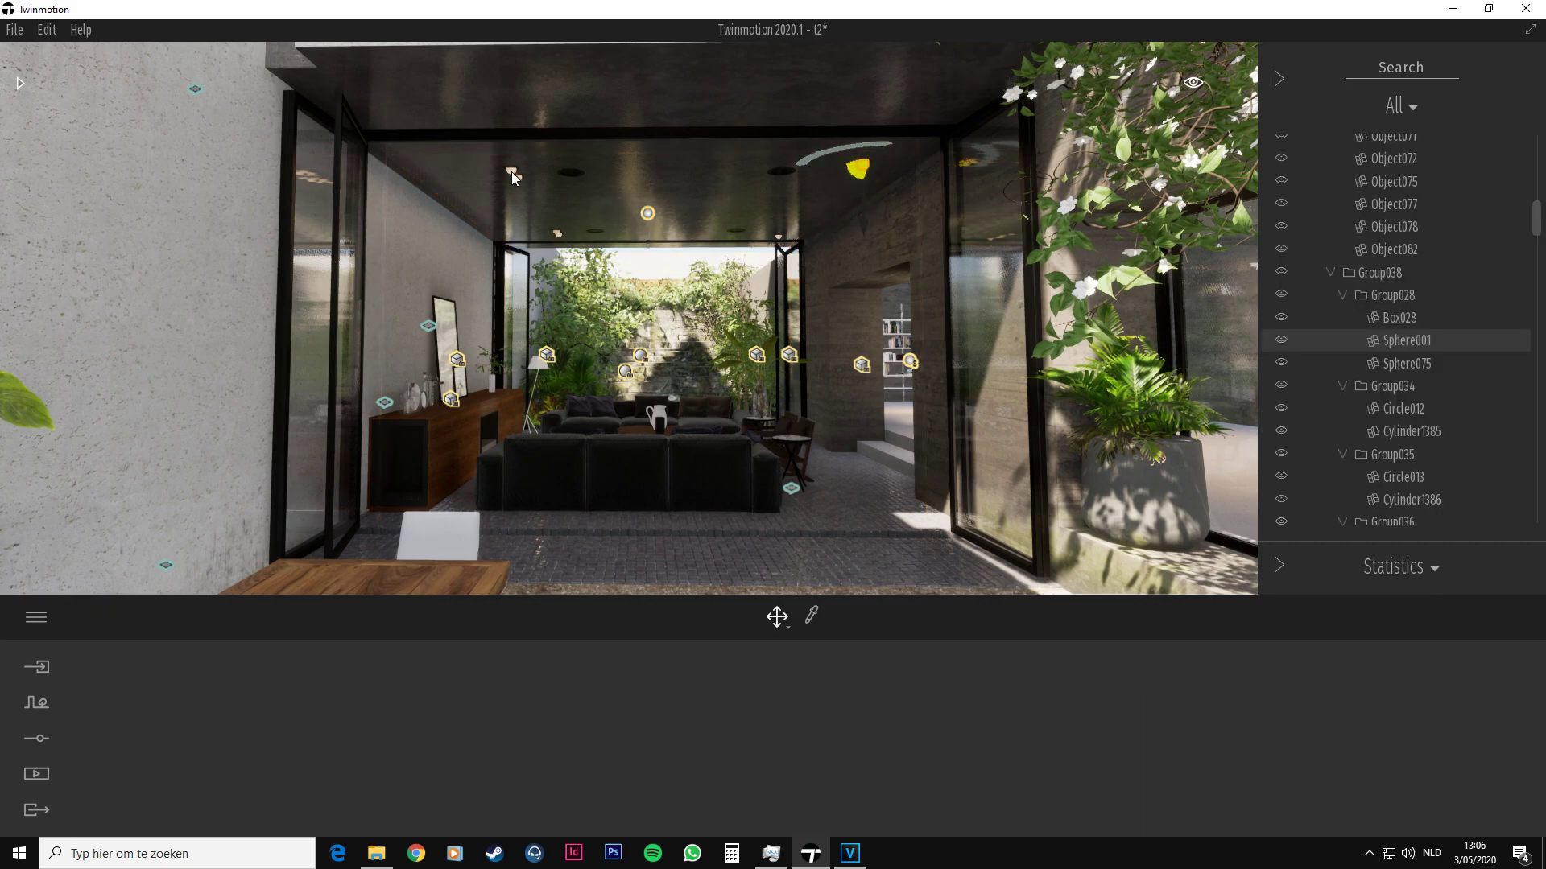
click(512, 173)
key(Escape)
key(w)
mouse_move(536, 233)
right_down()
mouse_move(536, 267)
mouse_move(538, 240)
right_up()
key(s)
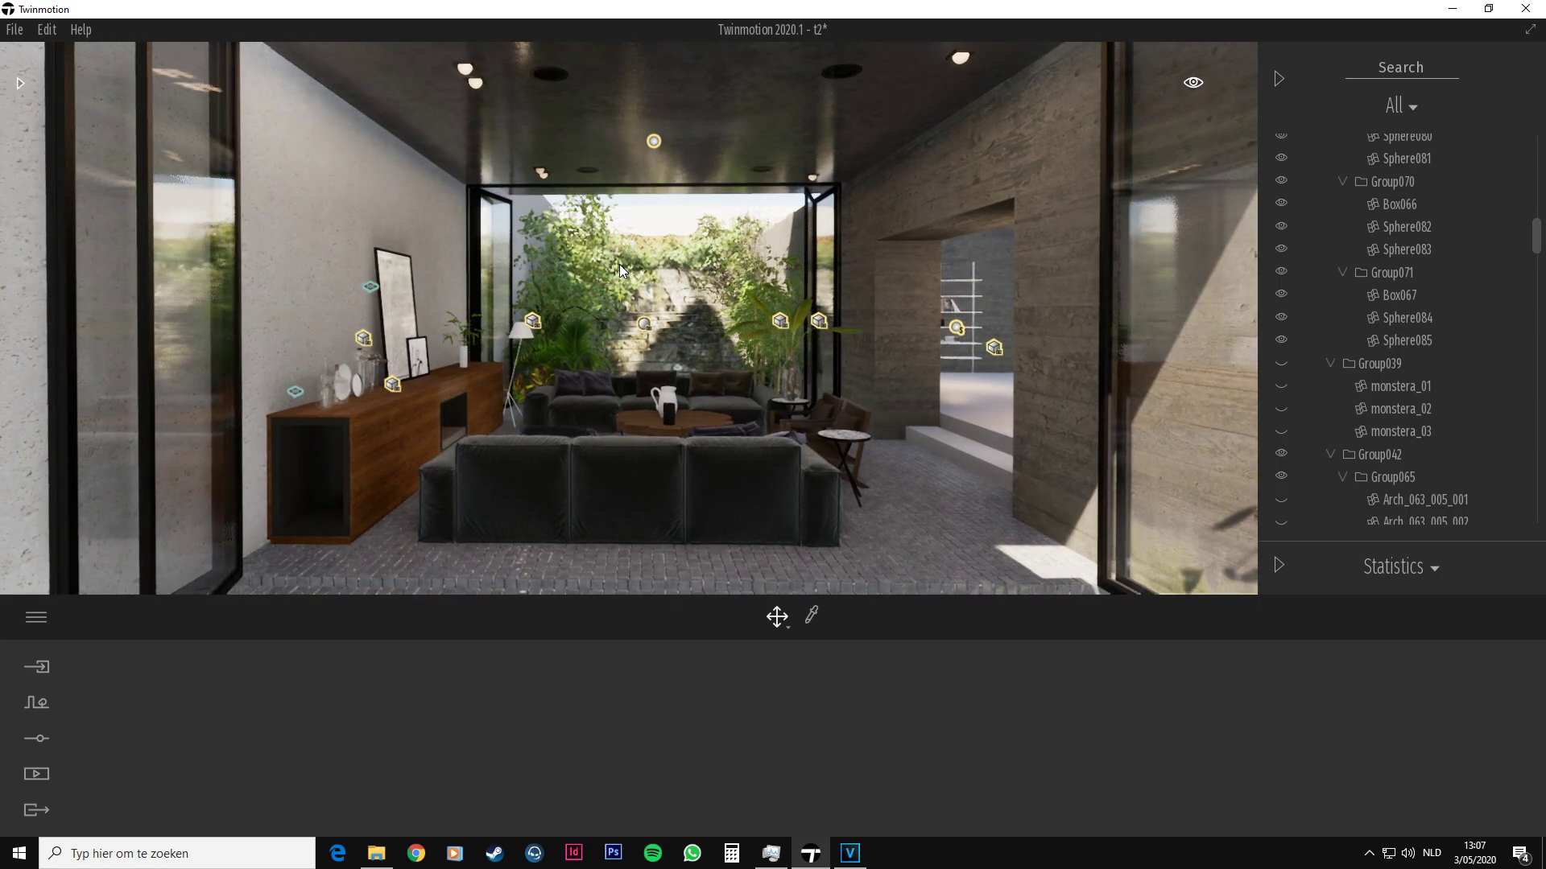
Reduce the living room area light's attenuation to 14.6 m and set its color temperature to 4800K
click(654, 138)
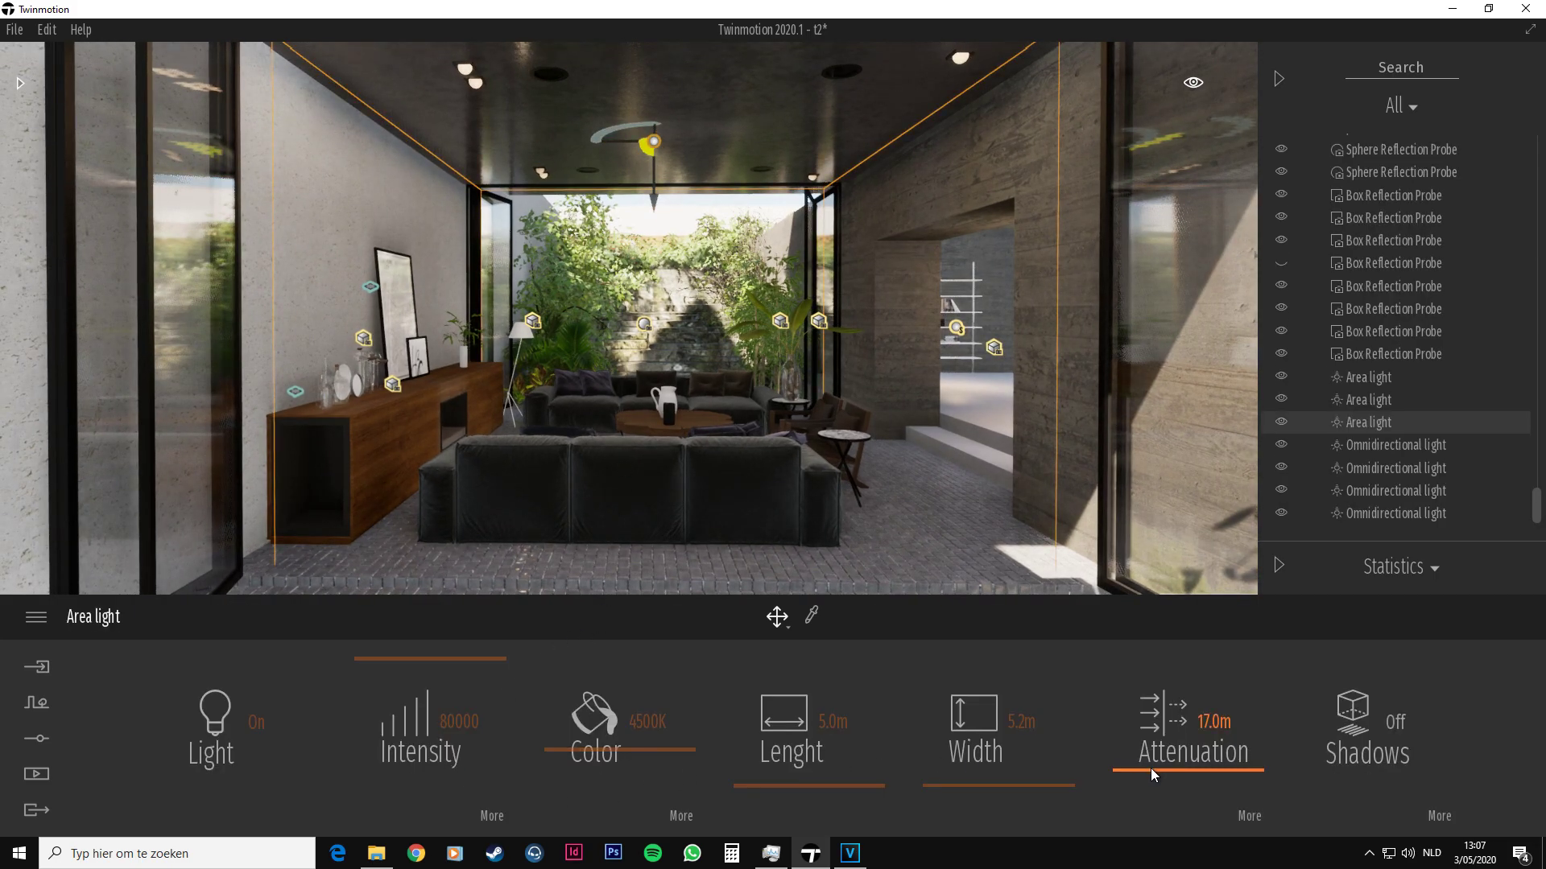
mouse_move(1151, 768)
mouse_down()
mouse_move(1156, 797)
mouse_move(1160, 772)
mouse_up()
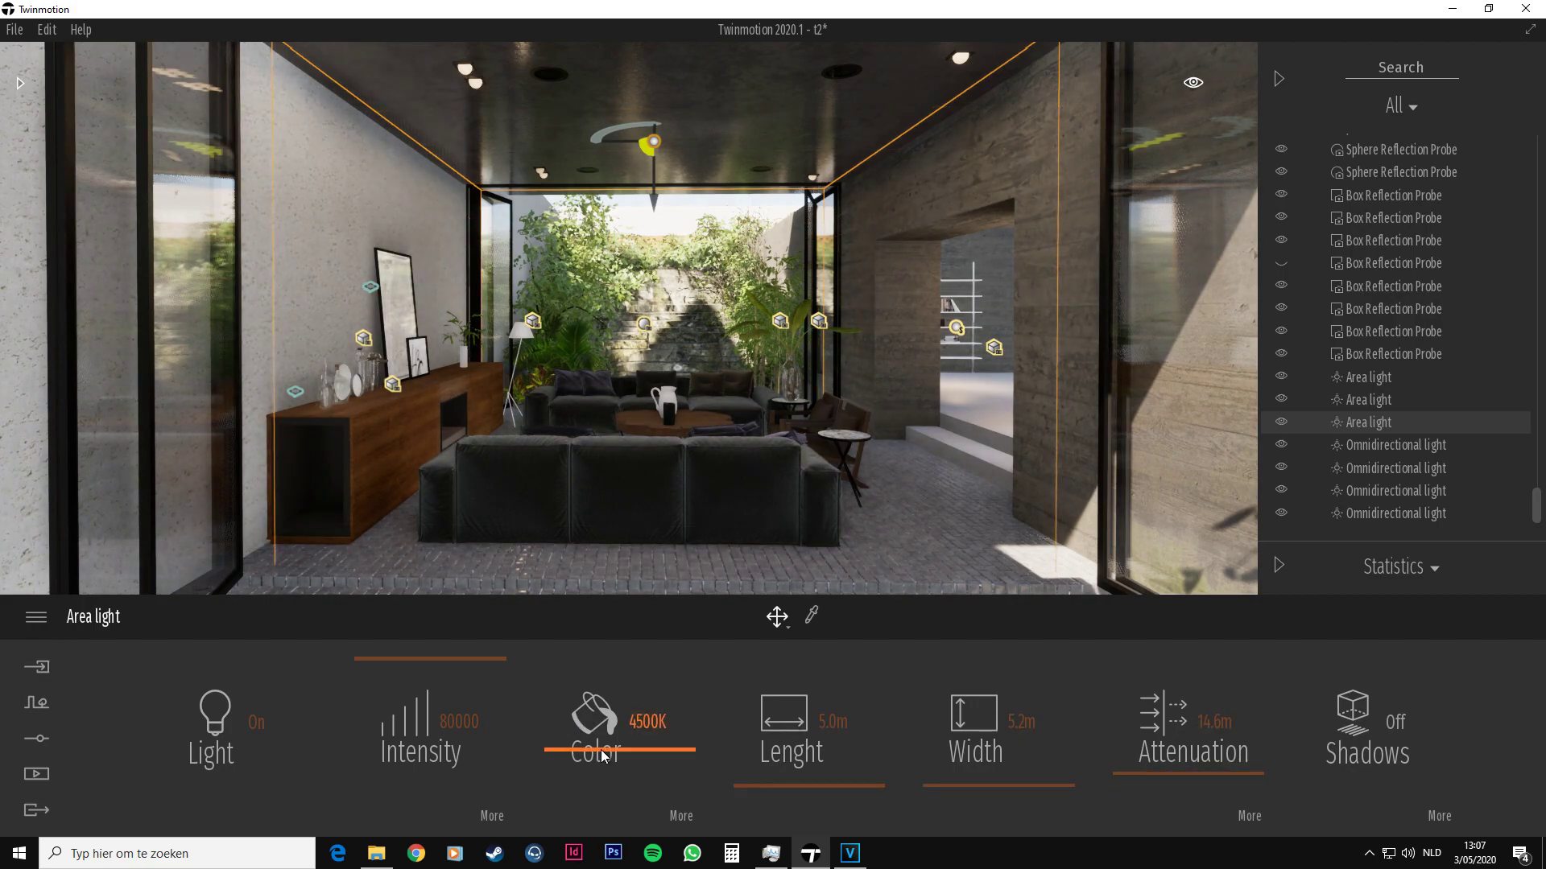
mouse_move(605, 734)
mouse_down()
mouse_move(600, 765)
mouse_move(605, 747)
mouse_up()
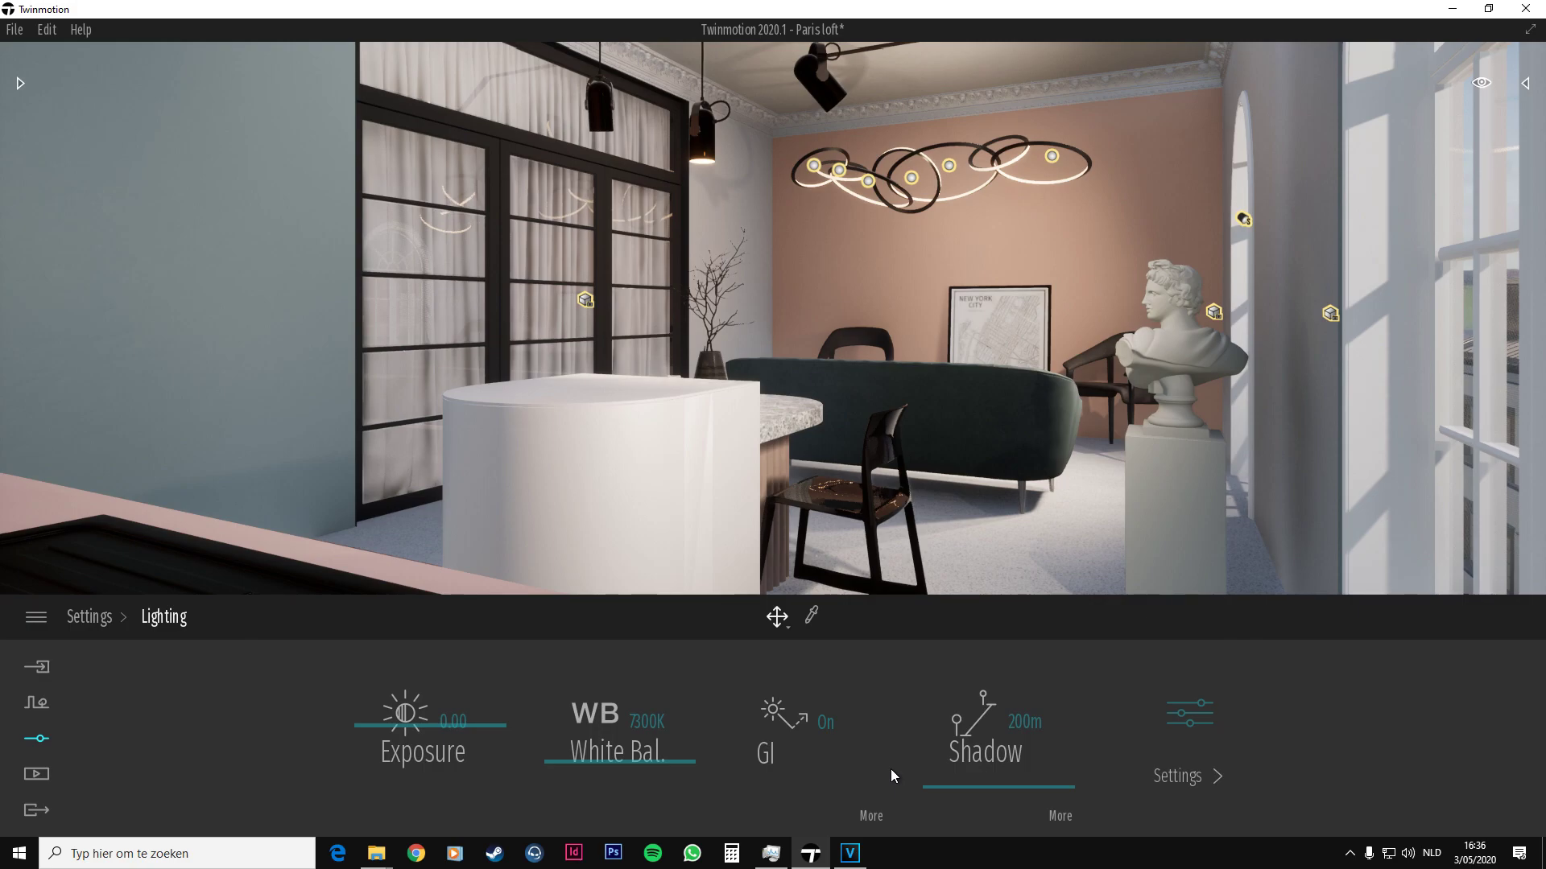
key(w)
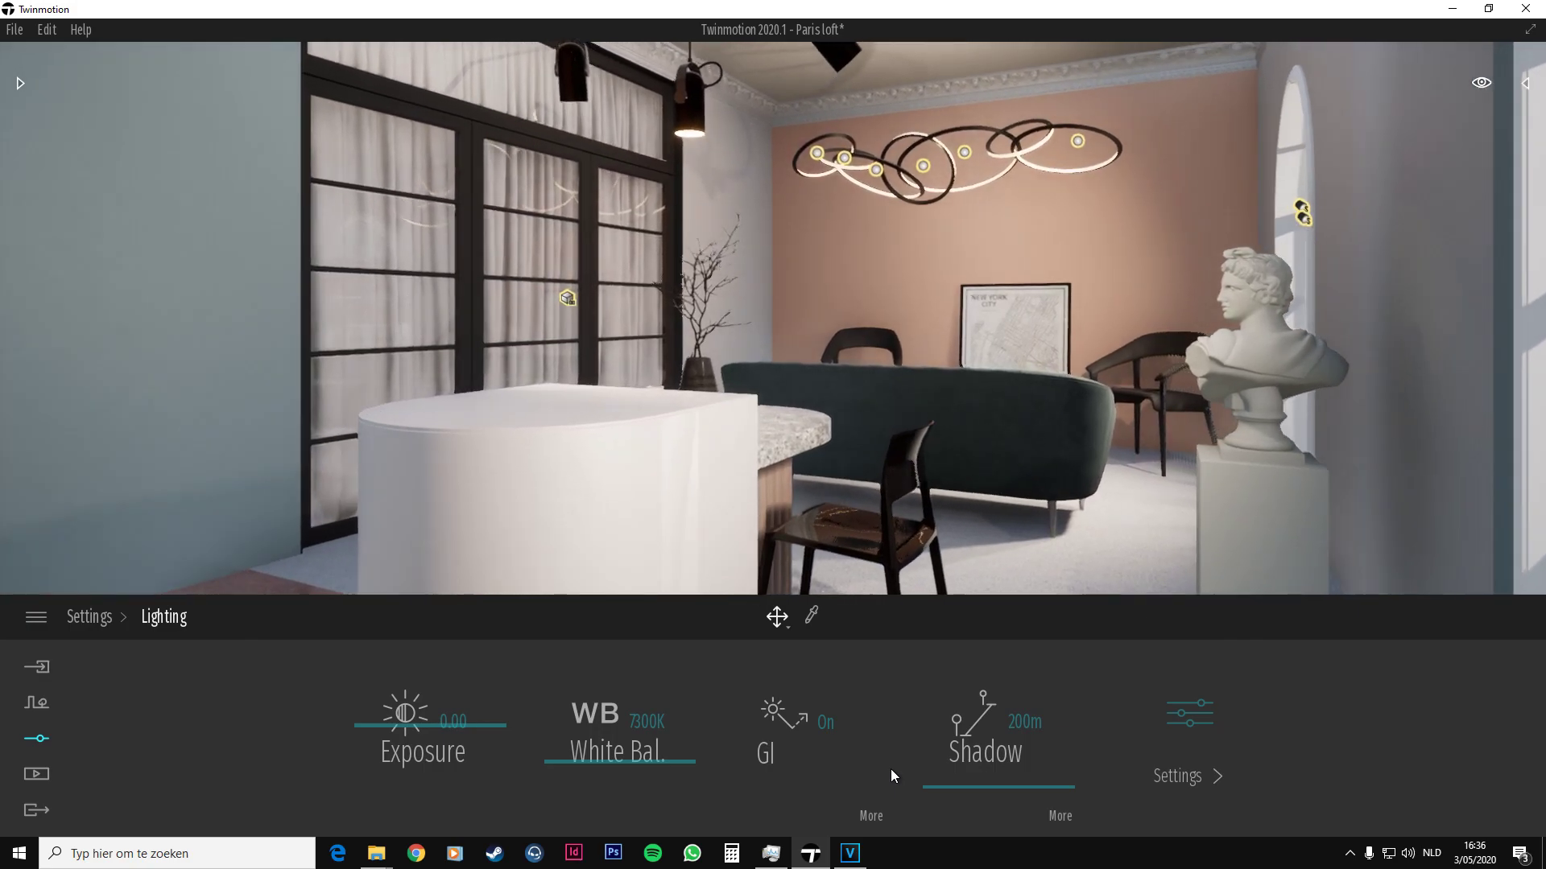
key(w)
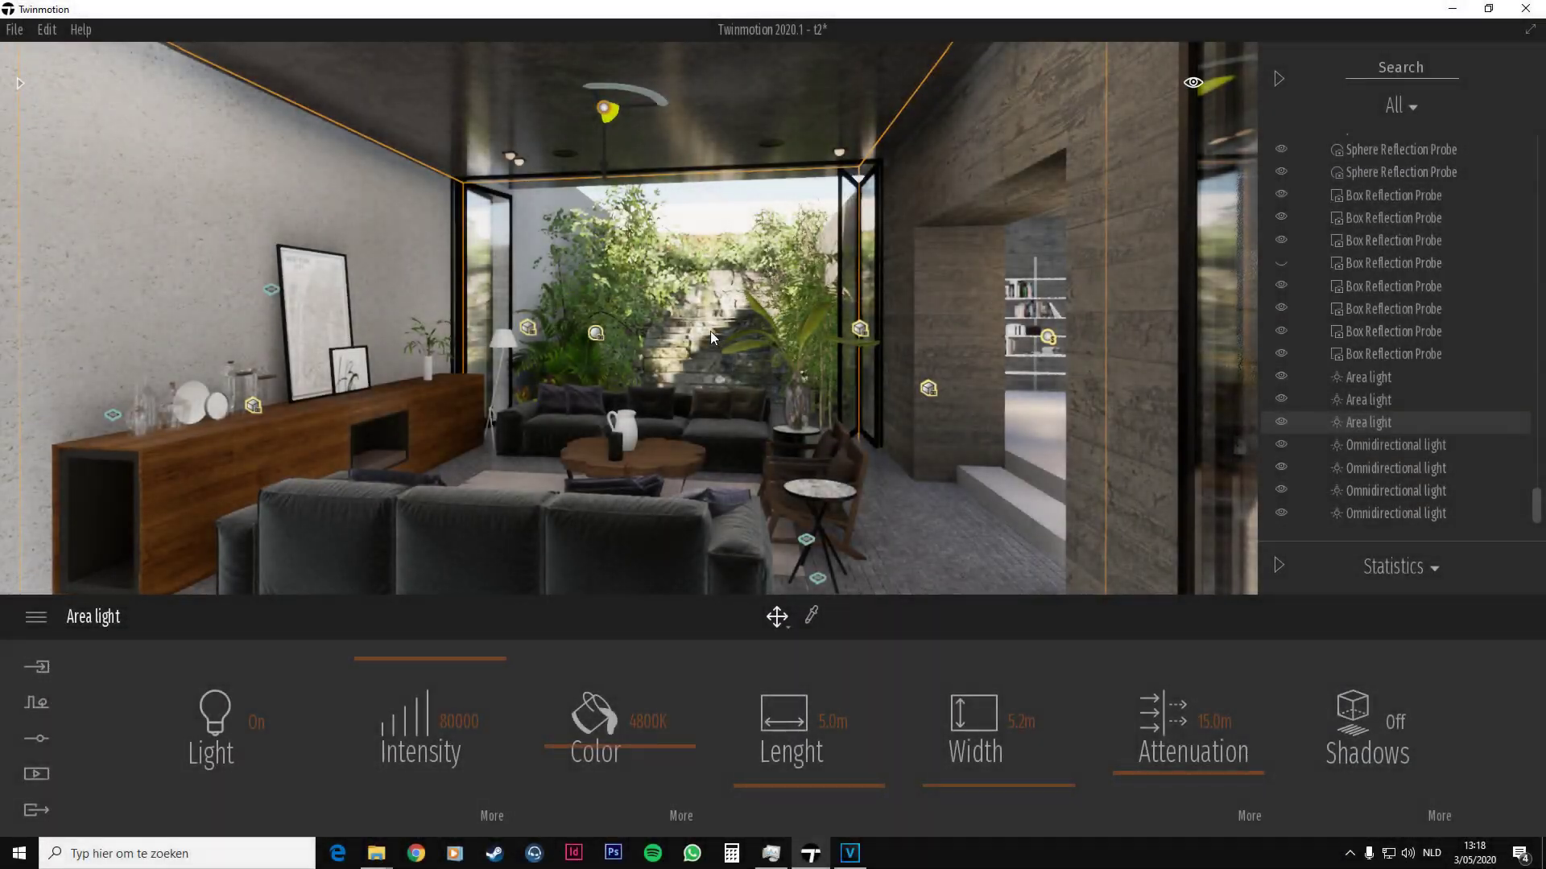
Go through the opening into the bare concrete room and compare it with its ceiling area light off and on
key(w)
right_drag(710, 331, 966, 331)
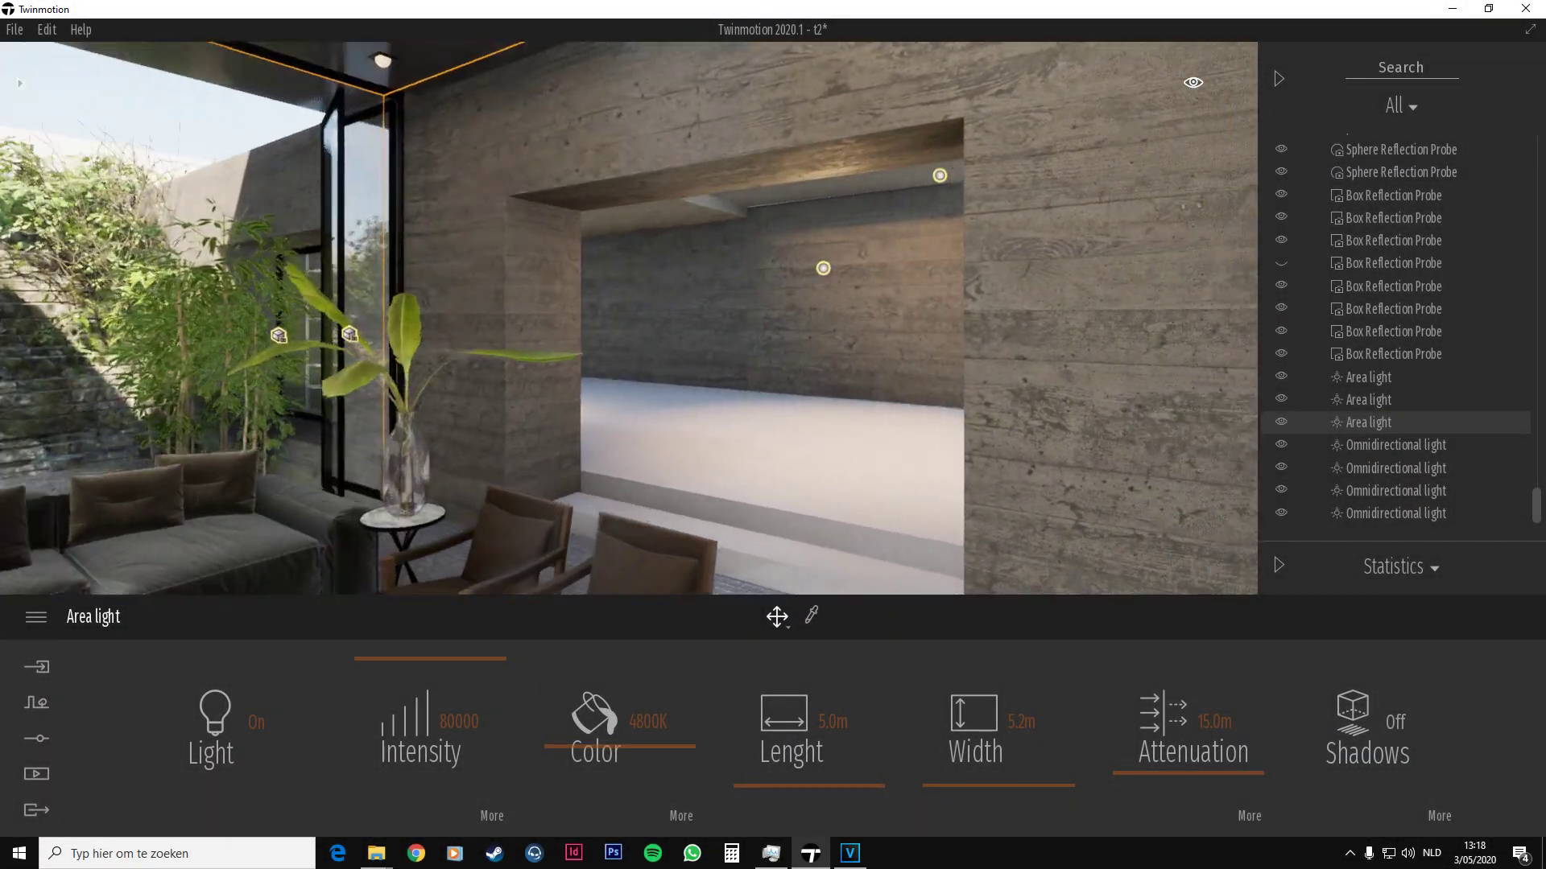
key(Up)
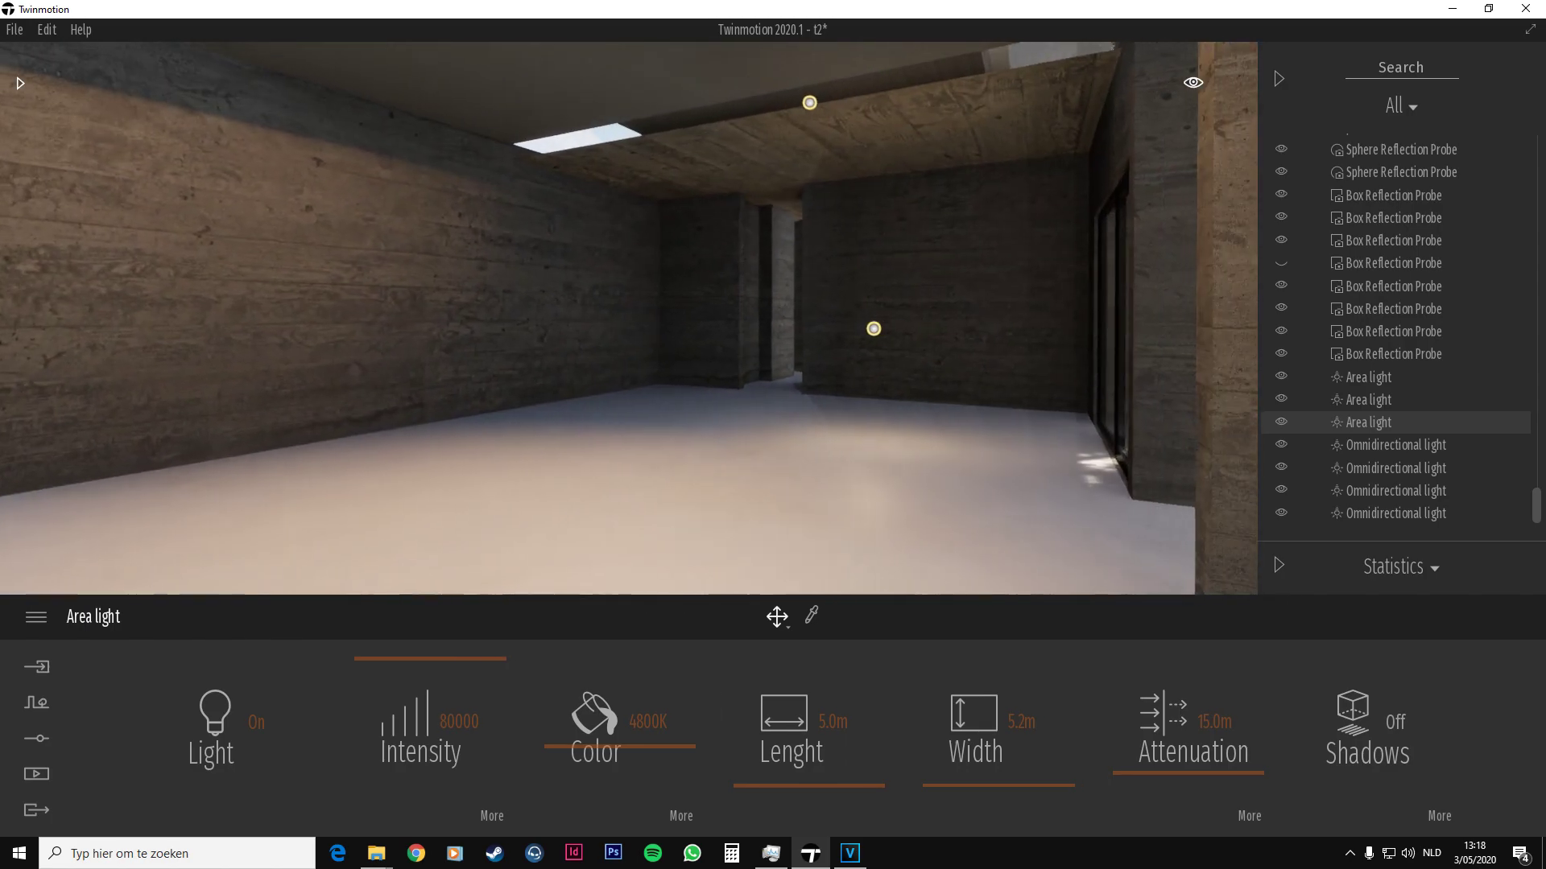
right_drag(765, 331, 201, 331)
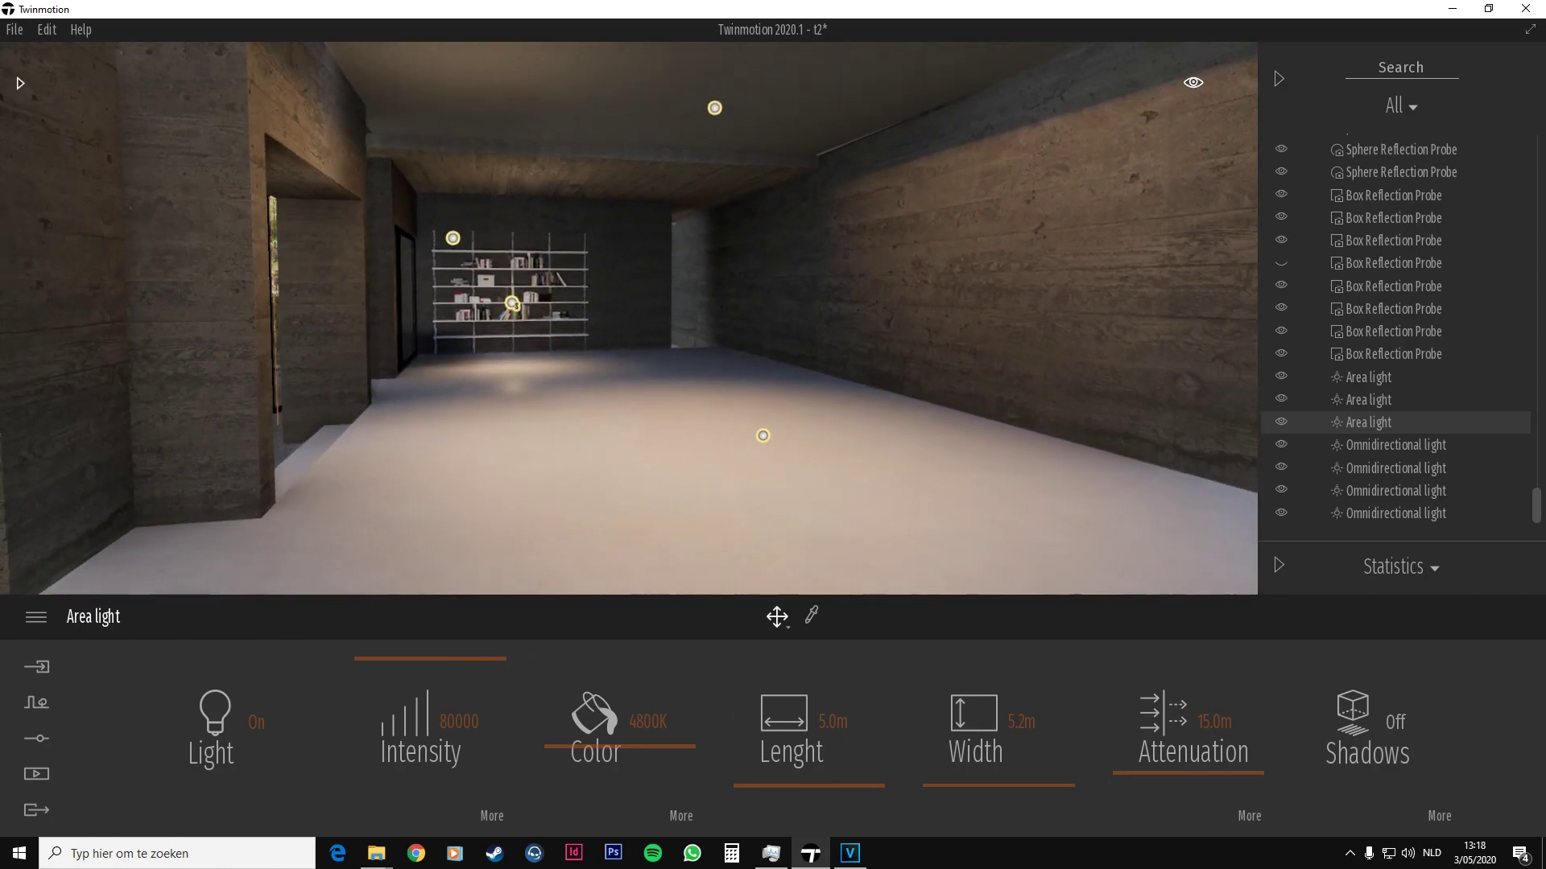
key(Left)
right_drag(694, 143, 718, 128)
click(735, 126)
key(Left)
right_drag(823, 296, 942, 297)
click(228, 718)
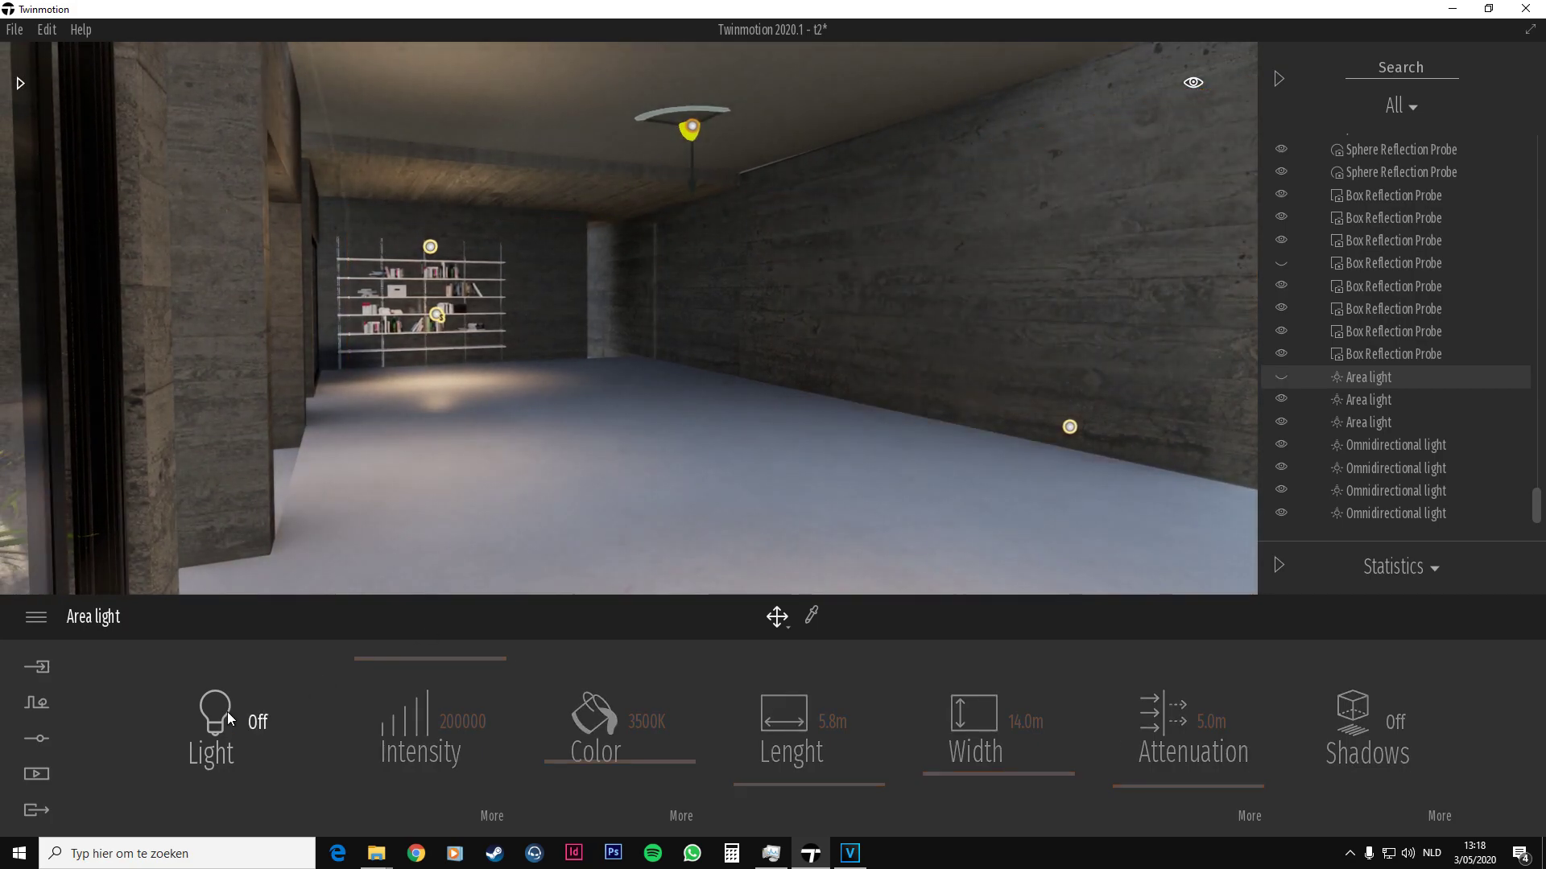
click(256, 723)
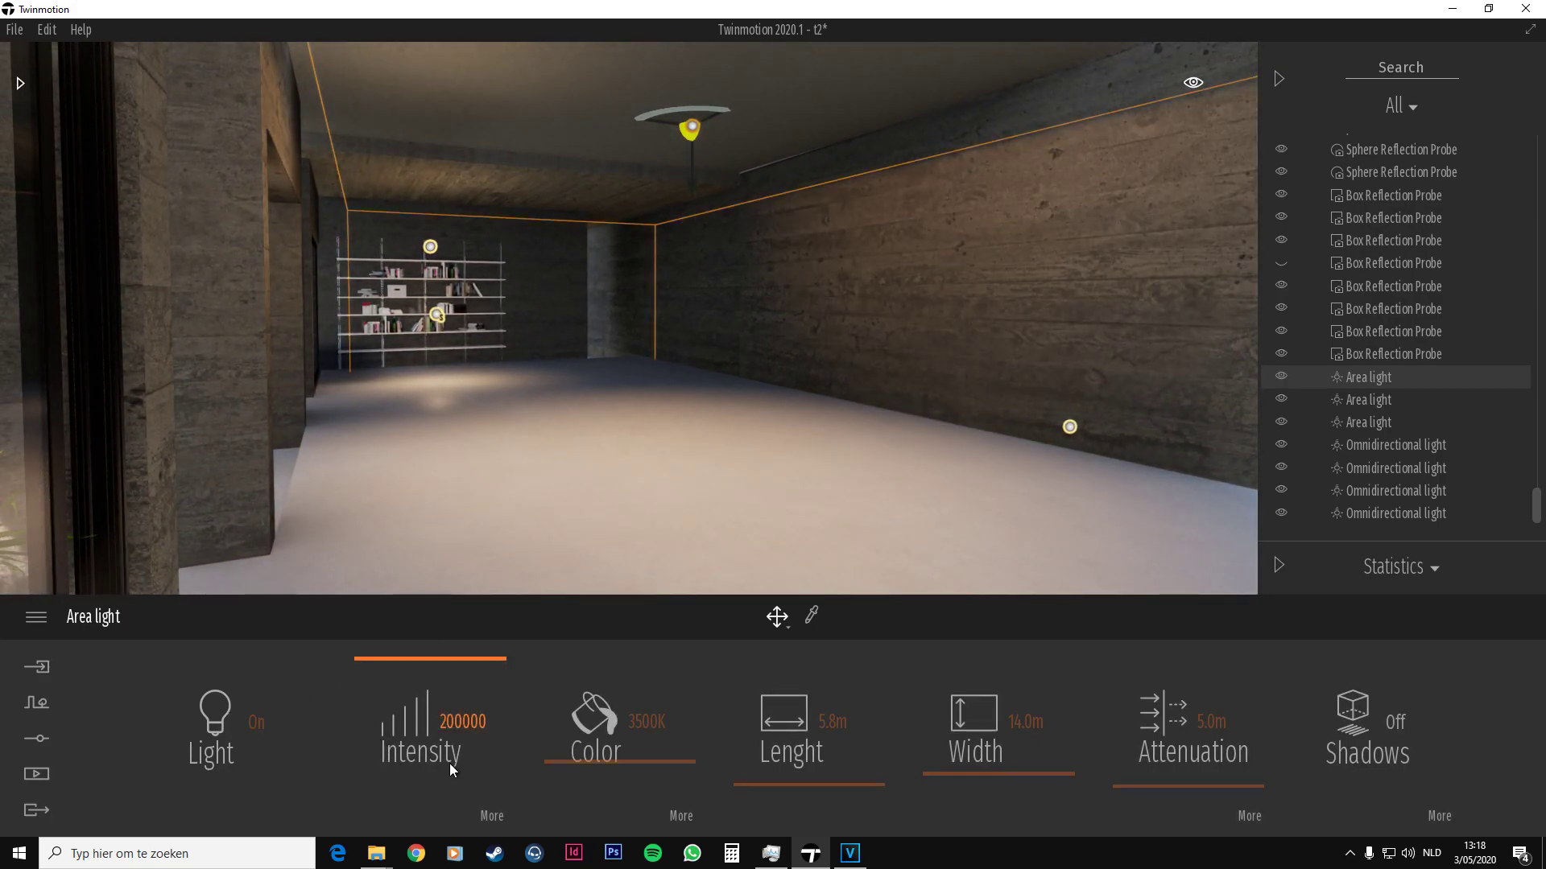
Check the omnidirectional light by the bookshelf, and compare the concrete room again with the ceiling area light off and on
click(436, 316)
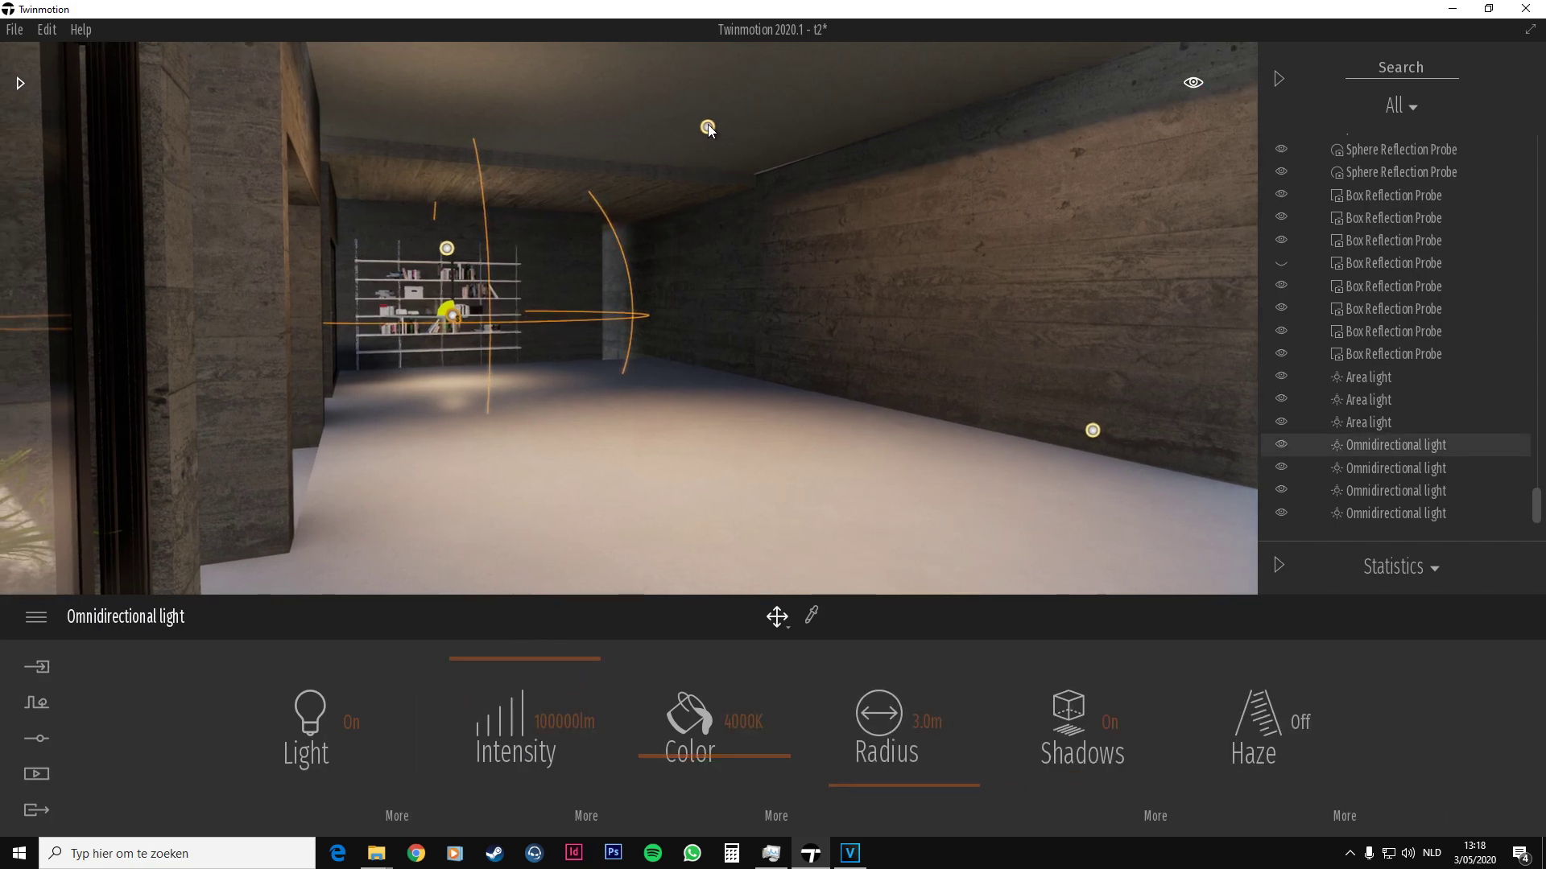
click(709, 126)
click(221, 704)
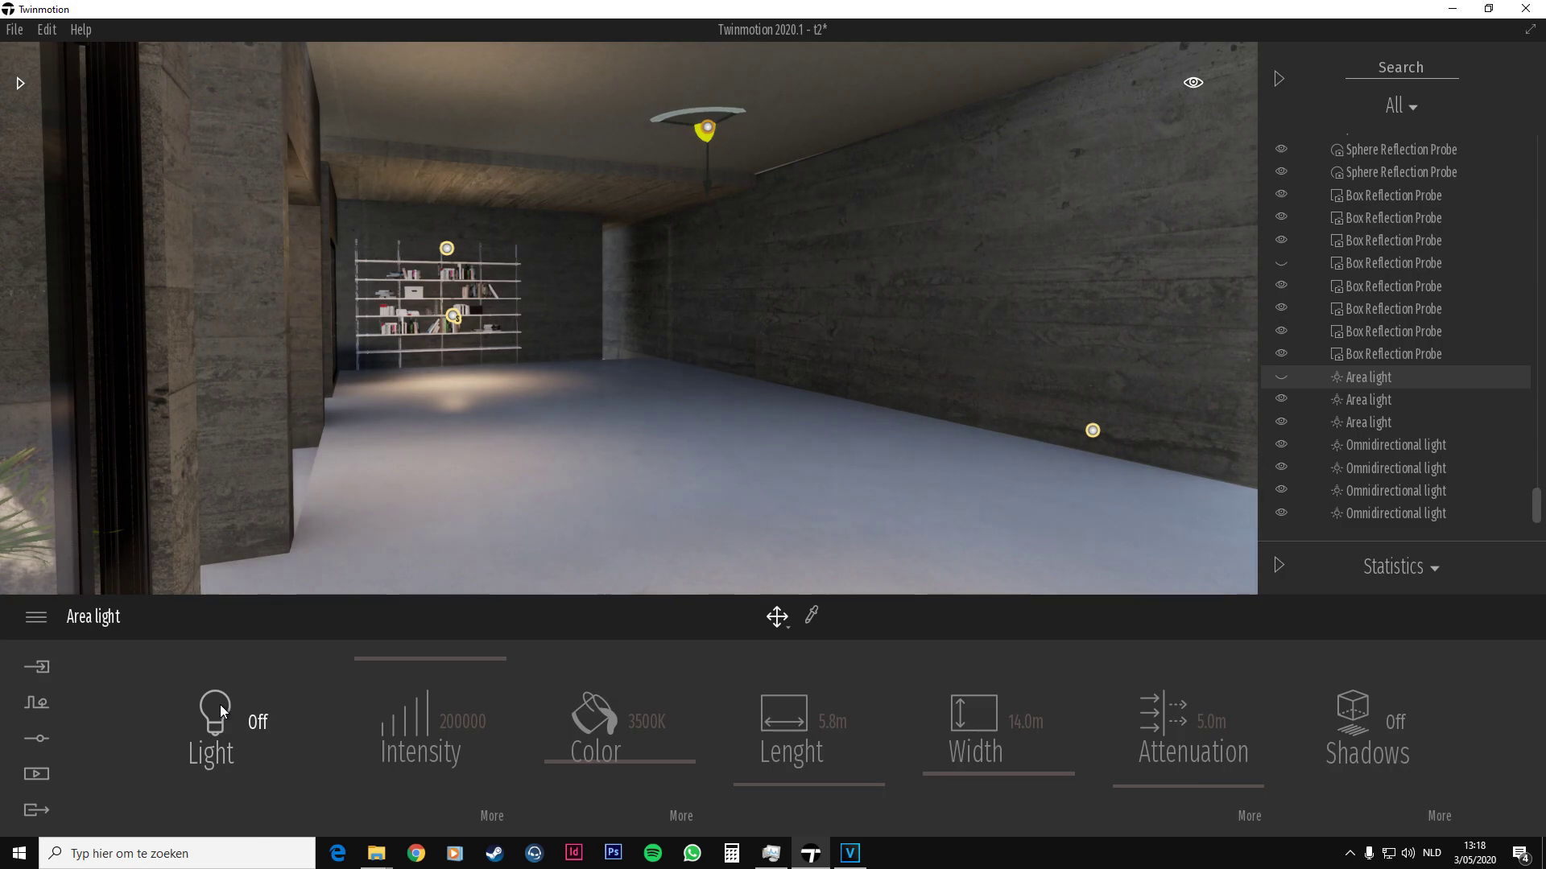
click(220, 704)
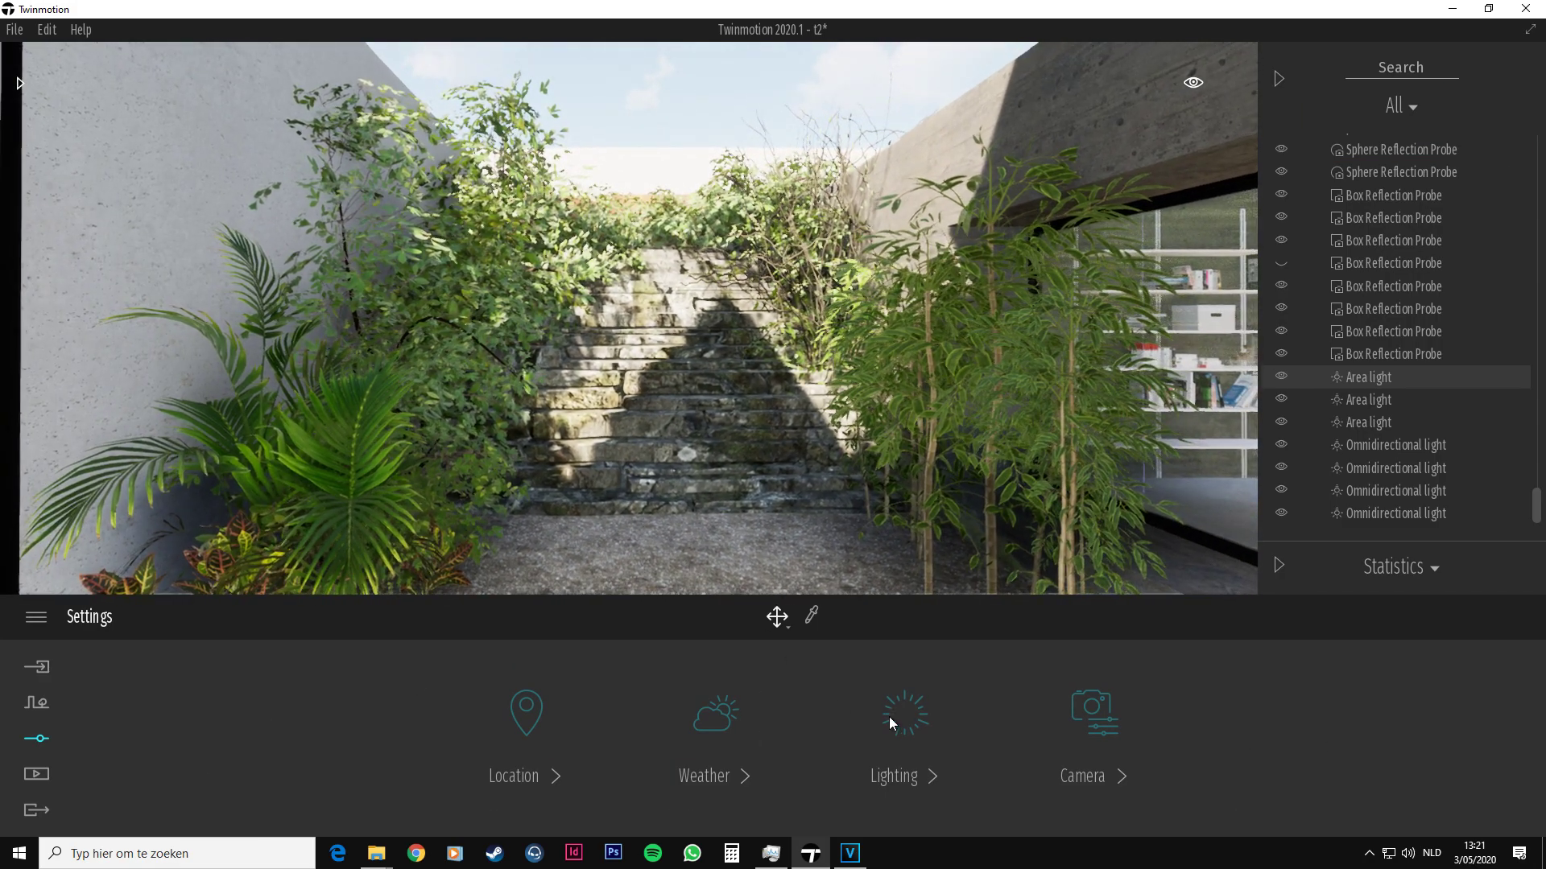
Try a shadow distance of about 200 m in the lighting settings, restore 40 m, and check the additional lighting settings
click(889, 720)
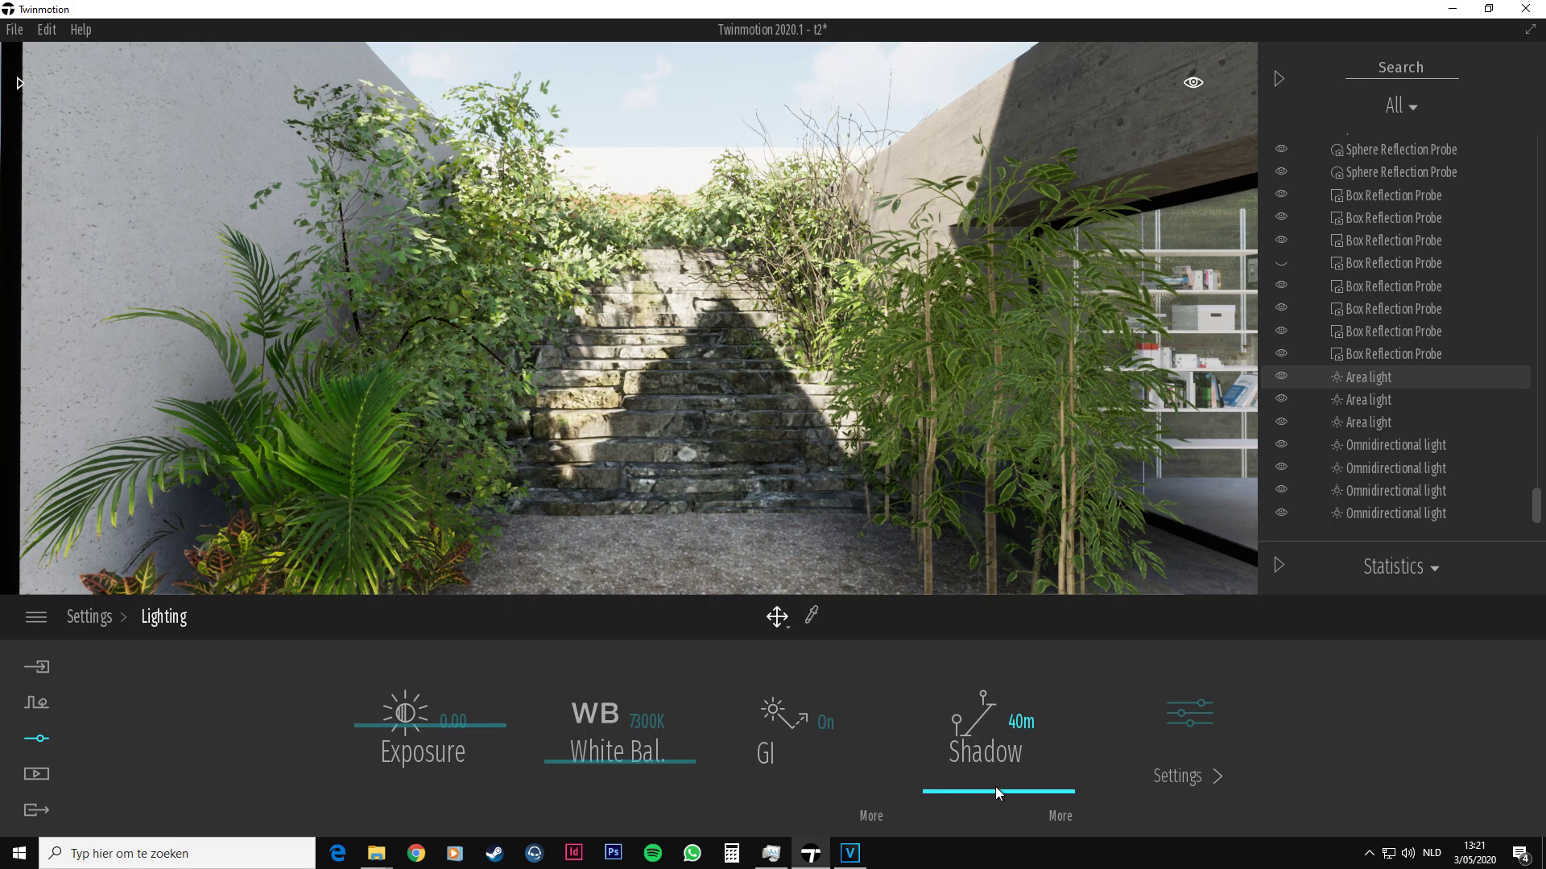
drag(1000, 754, 1019, 744)
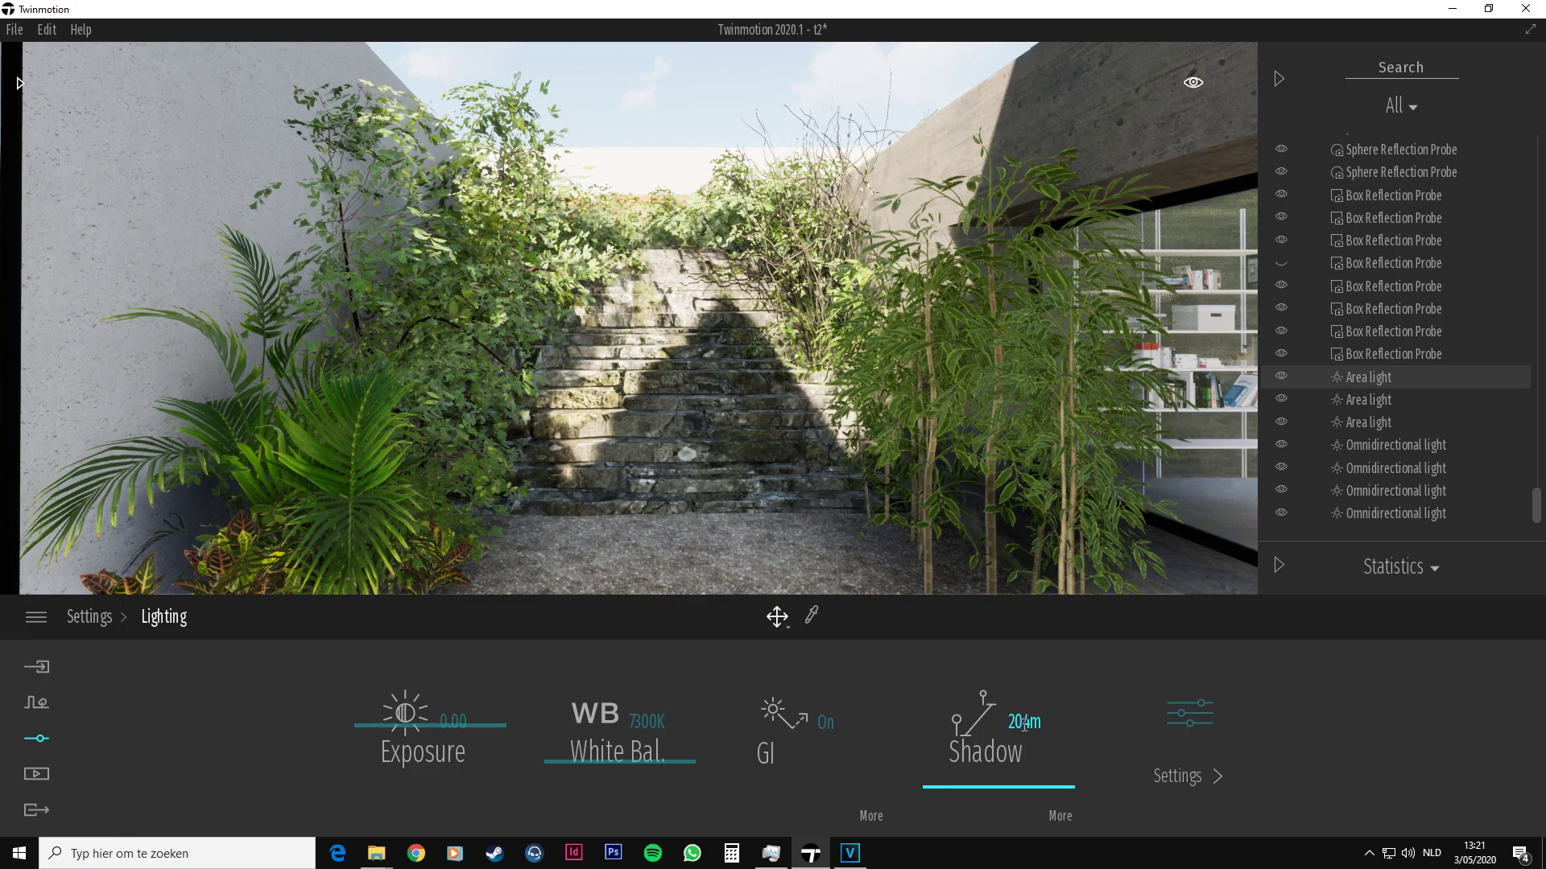
text(40m)
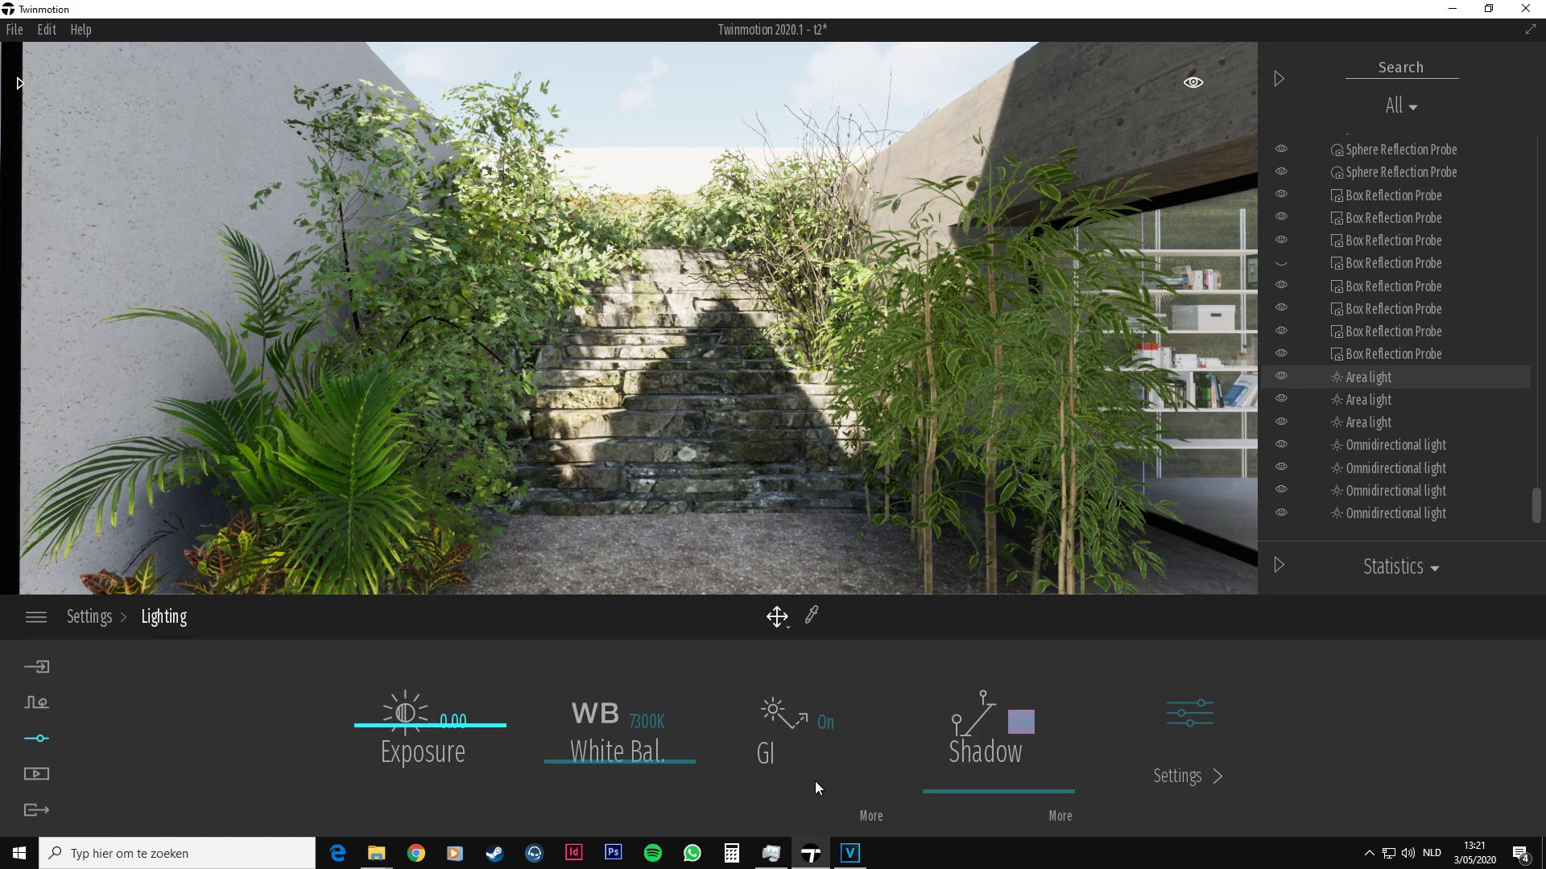
click(1210, 717)
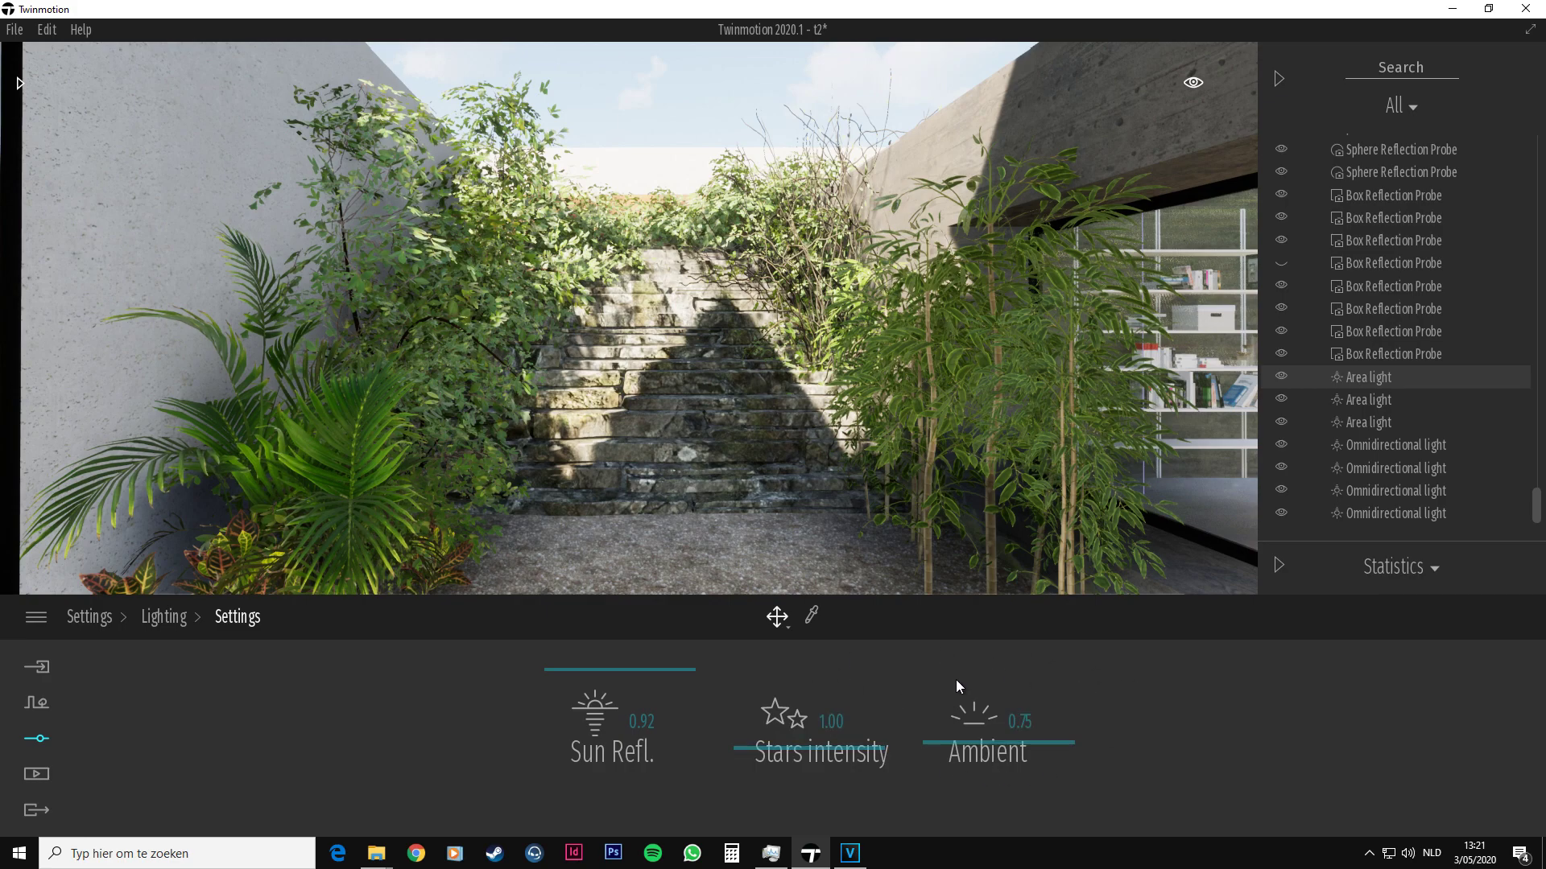
click(157, 617)
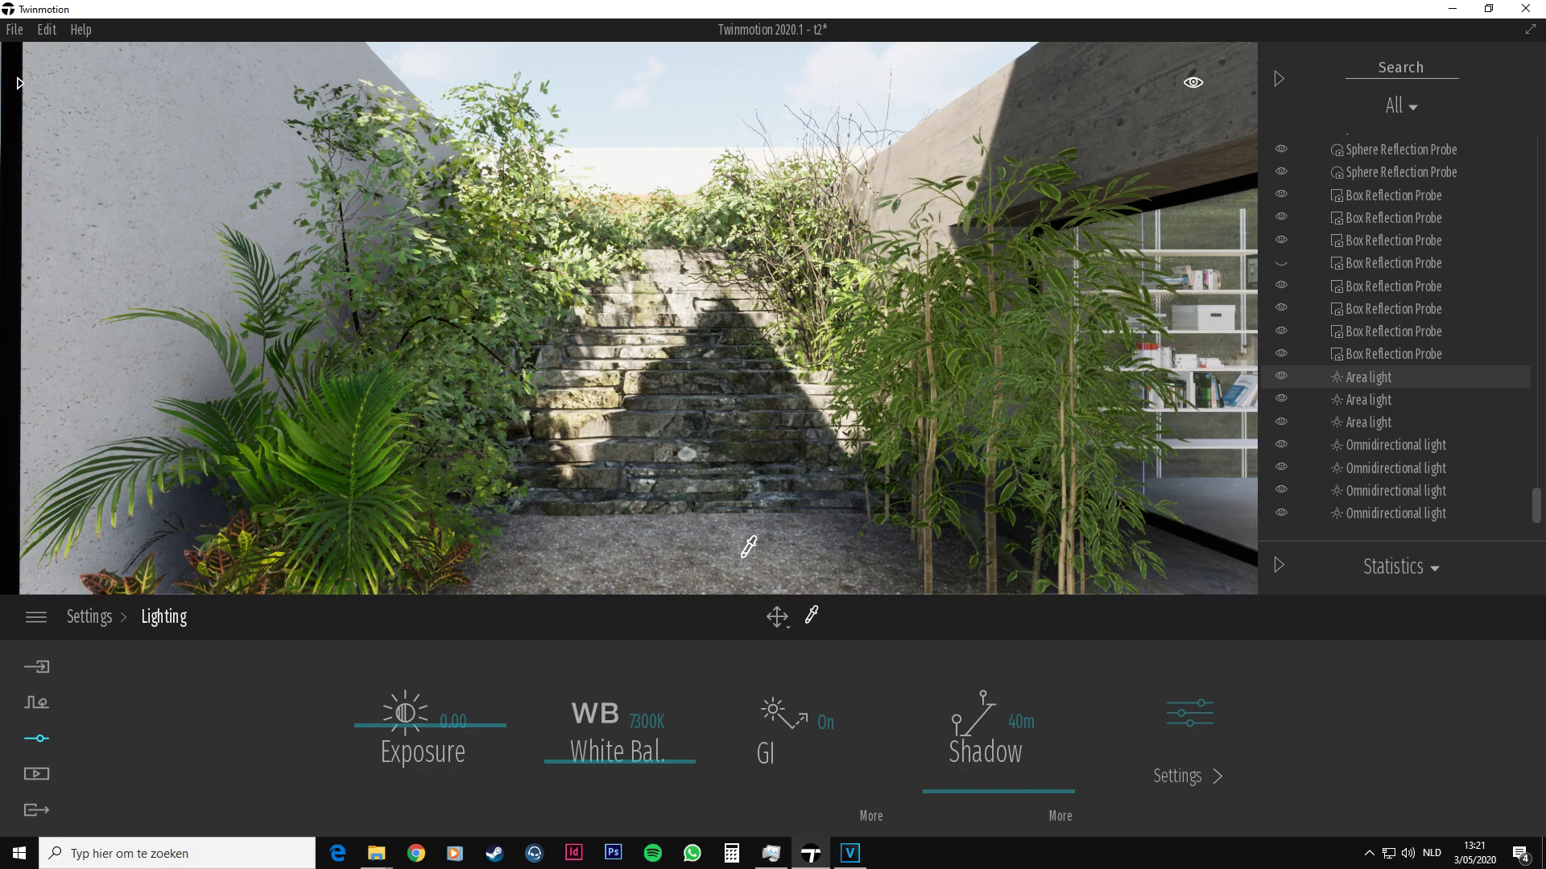
right_drag(741, 557, 722, 532)
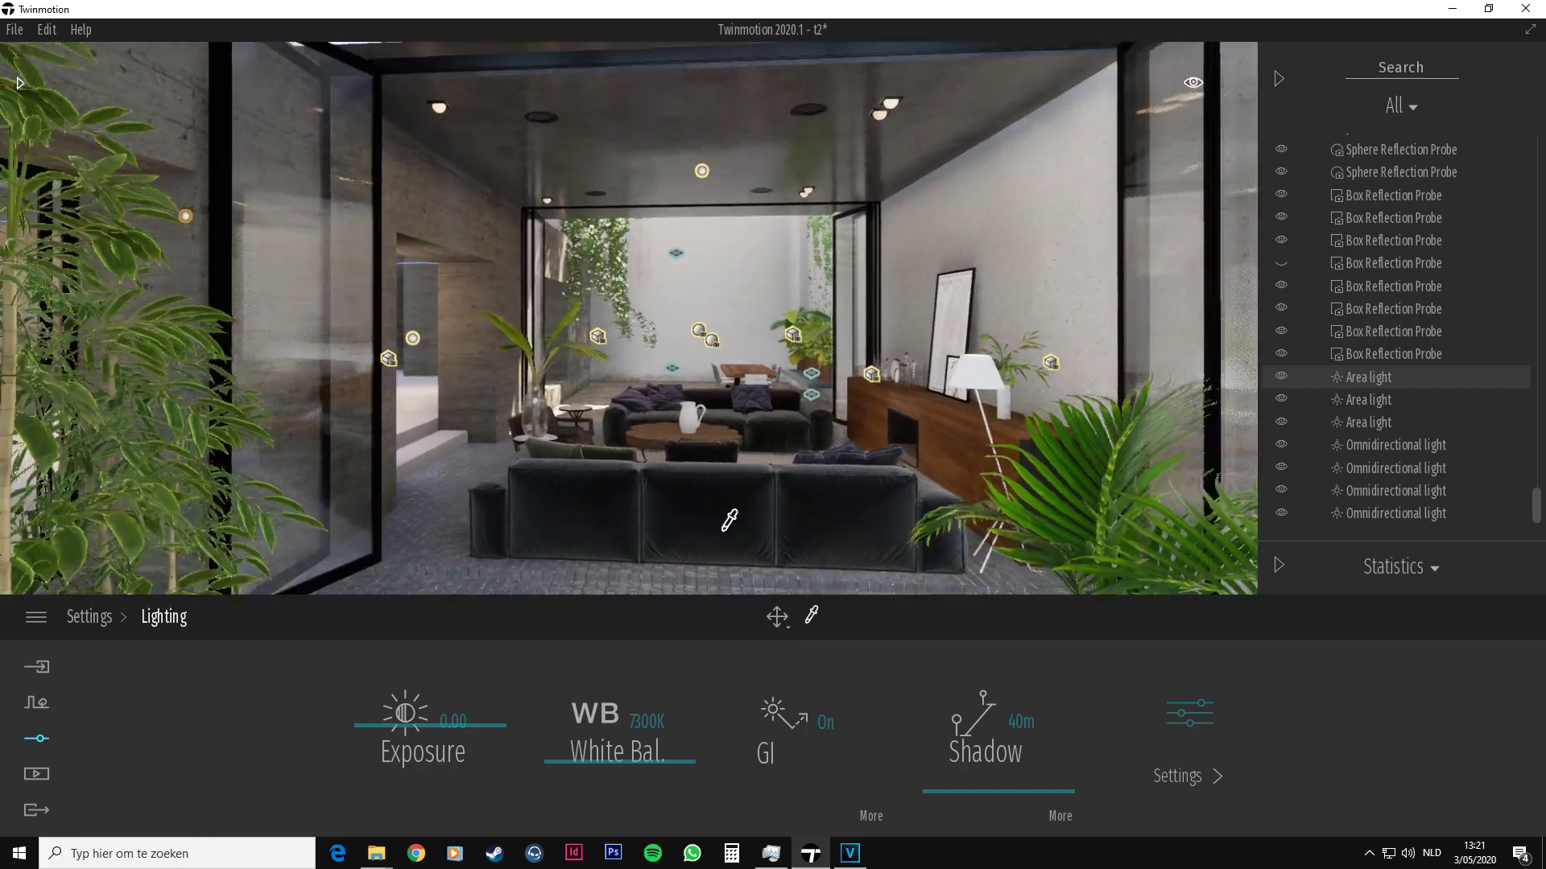
key(s)
key(w)
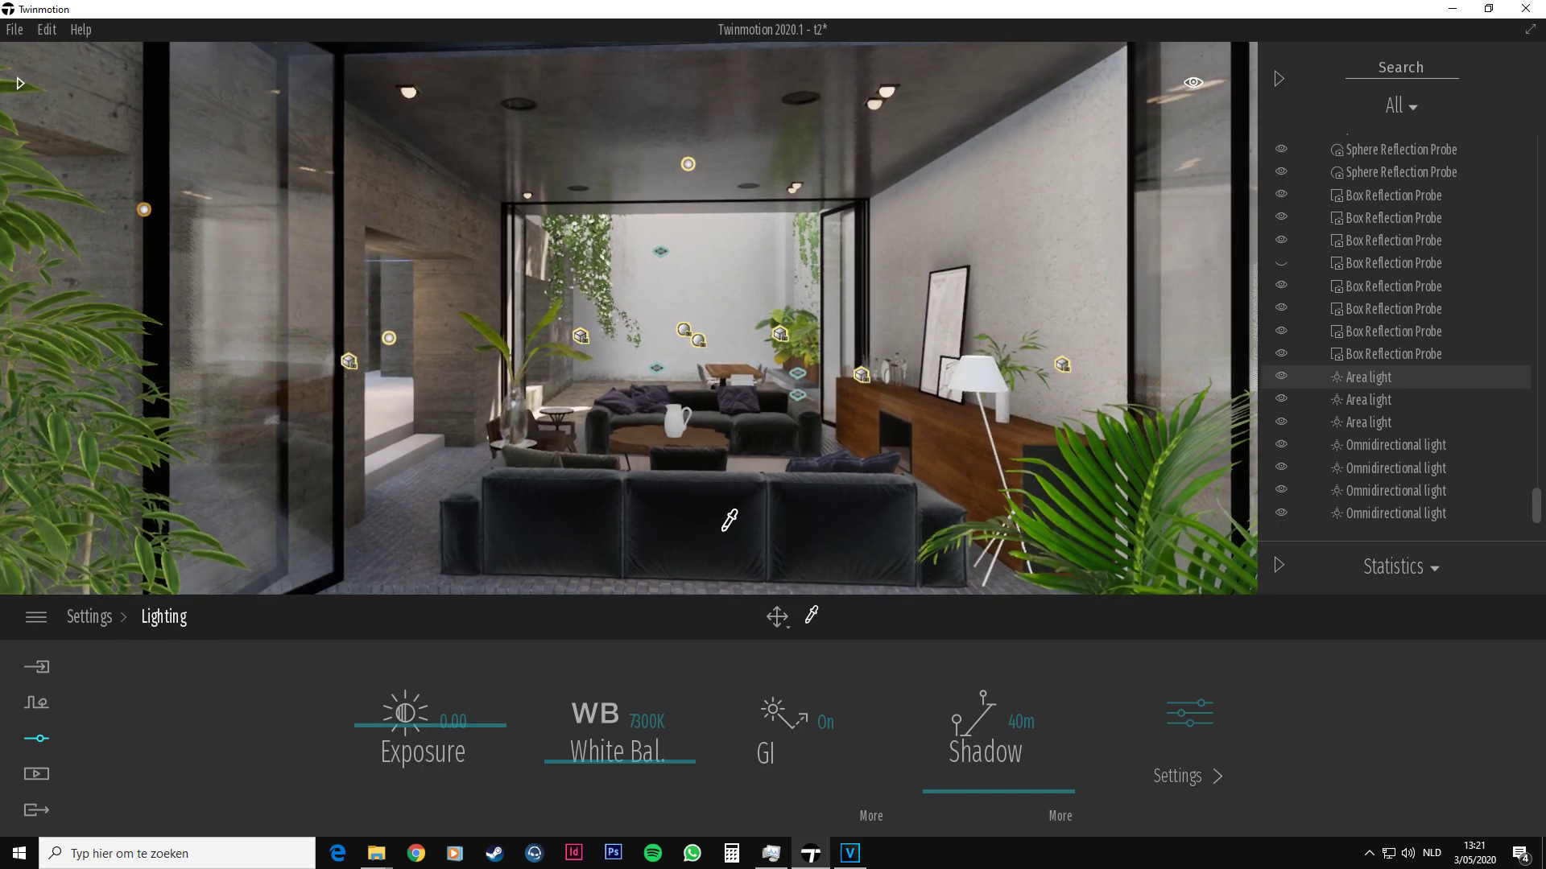
key(Up)
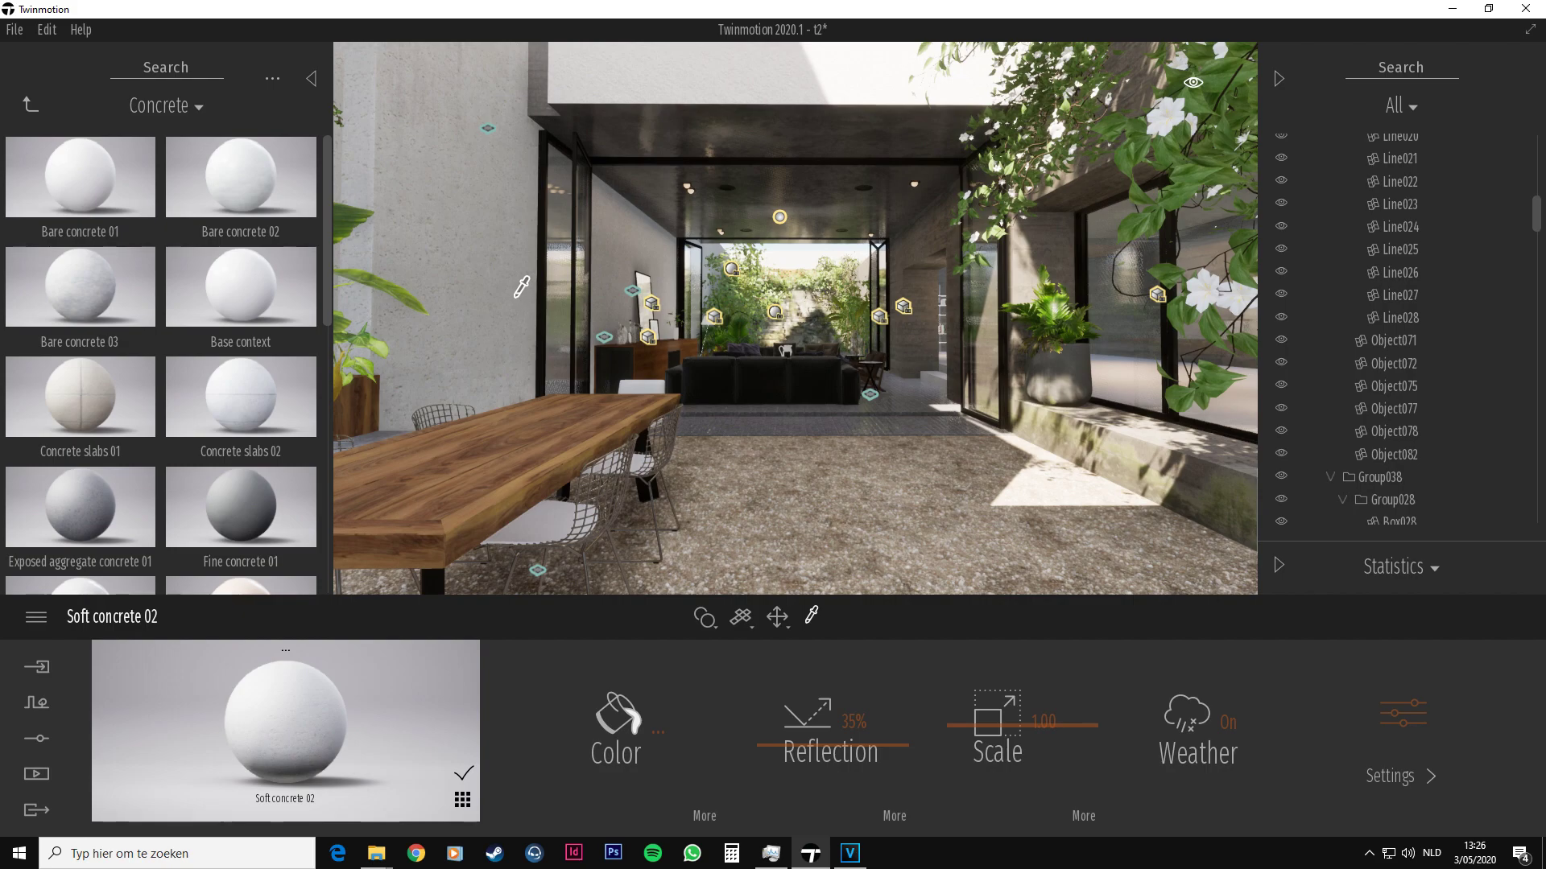
Inspect the materials of the ceiling, paving, planter area, gravel ground and pale courtyard wall with the material picker
click(634, 182)
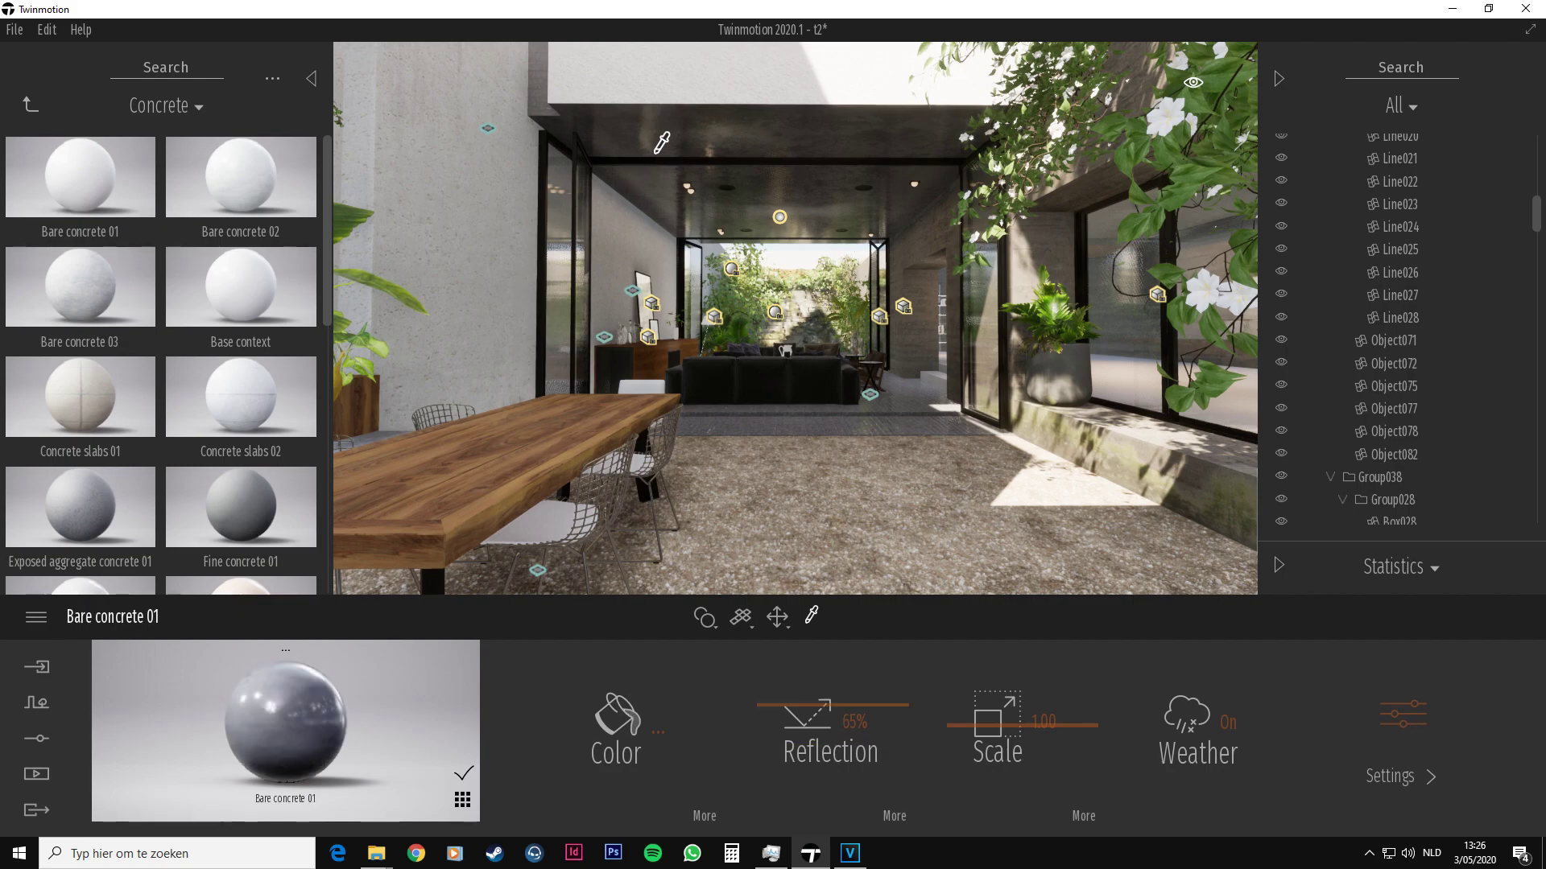
click(792, 417)
click(1076, 393)
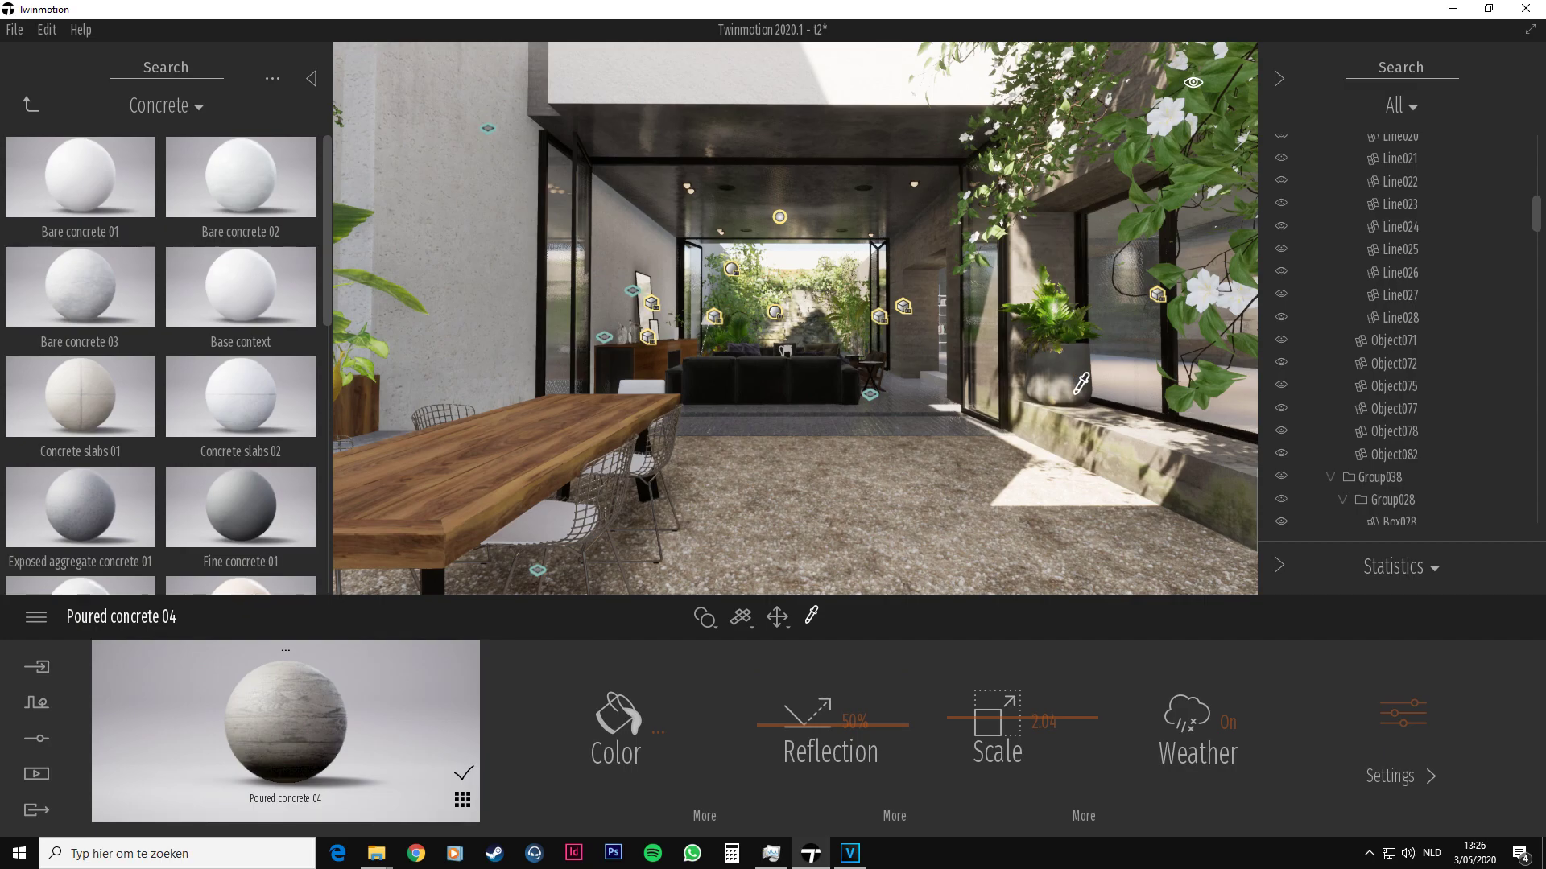
click(895, 501)
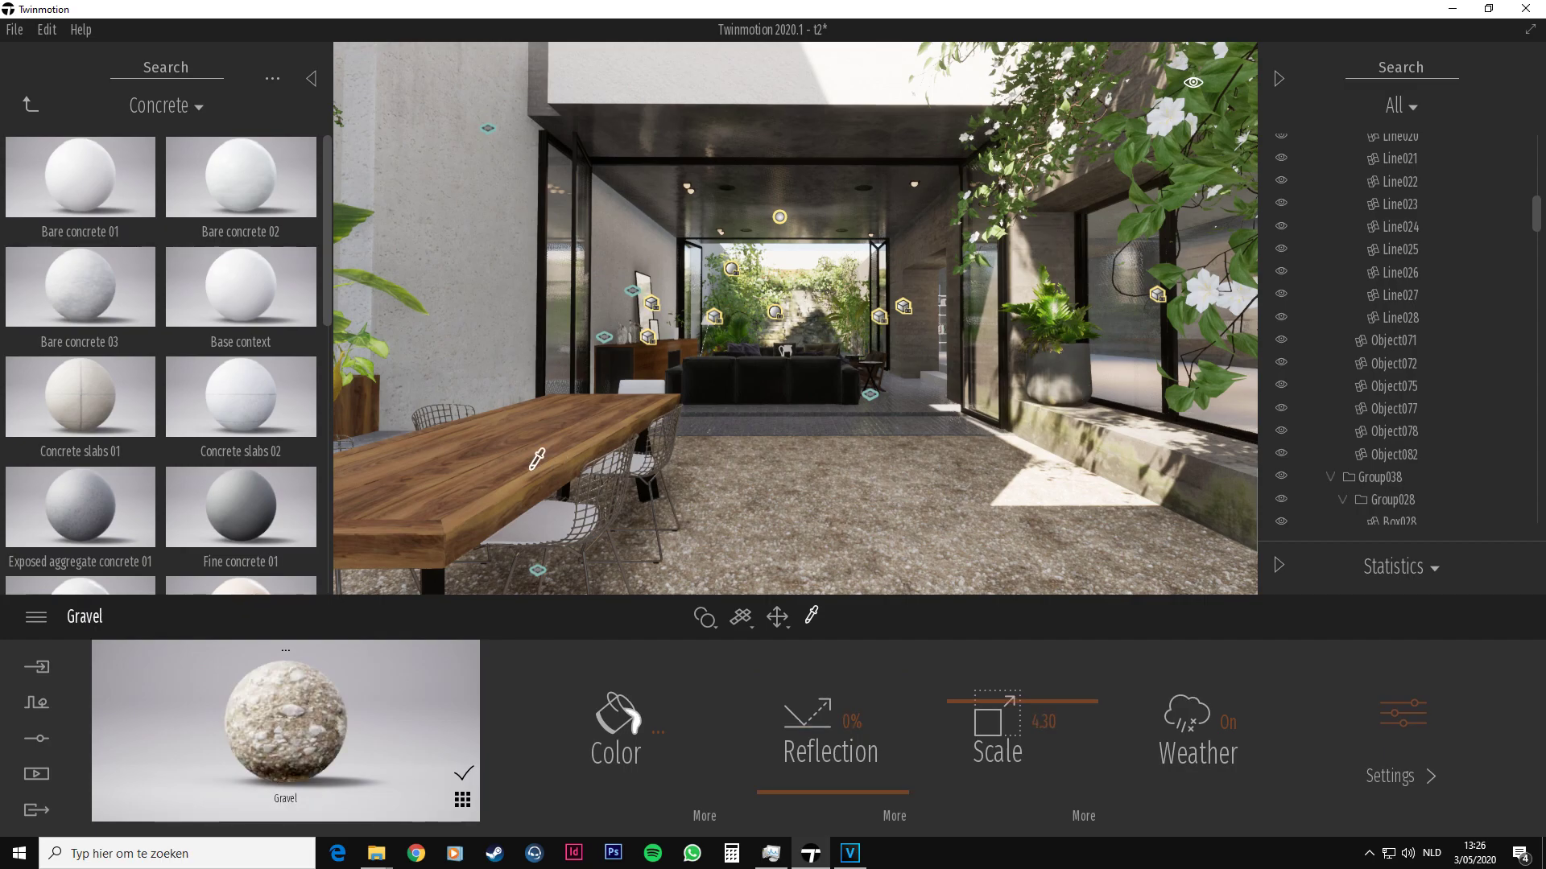
click(592, 487)
key(d)
right_drag(710, 389, 573, 331)
click(524, 300)
scroll(515, 302, up, 5)
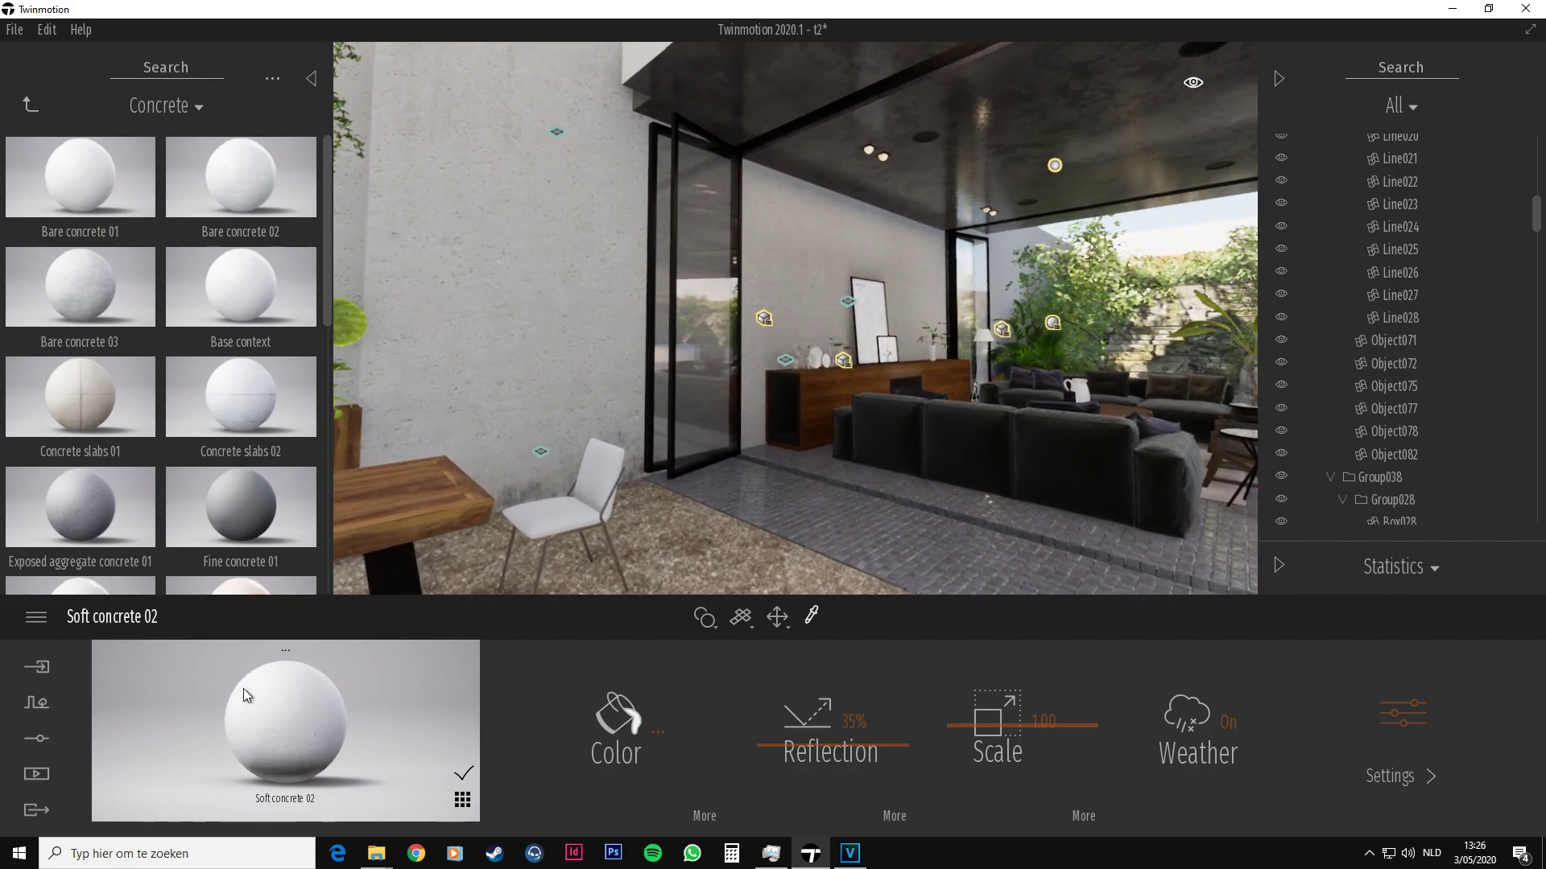
Pick the Poured concrete 04 material from the living room wall beside the glass door and set its scale to 2.47
right_drag(628, 411, 758, 410)
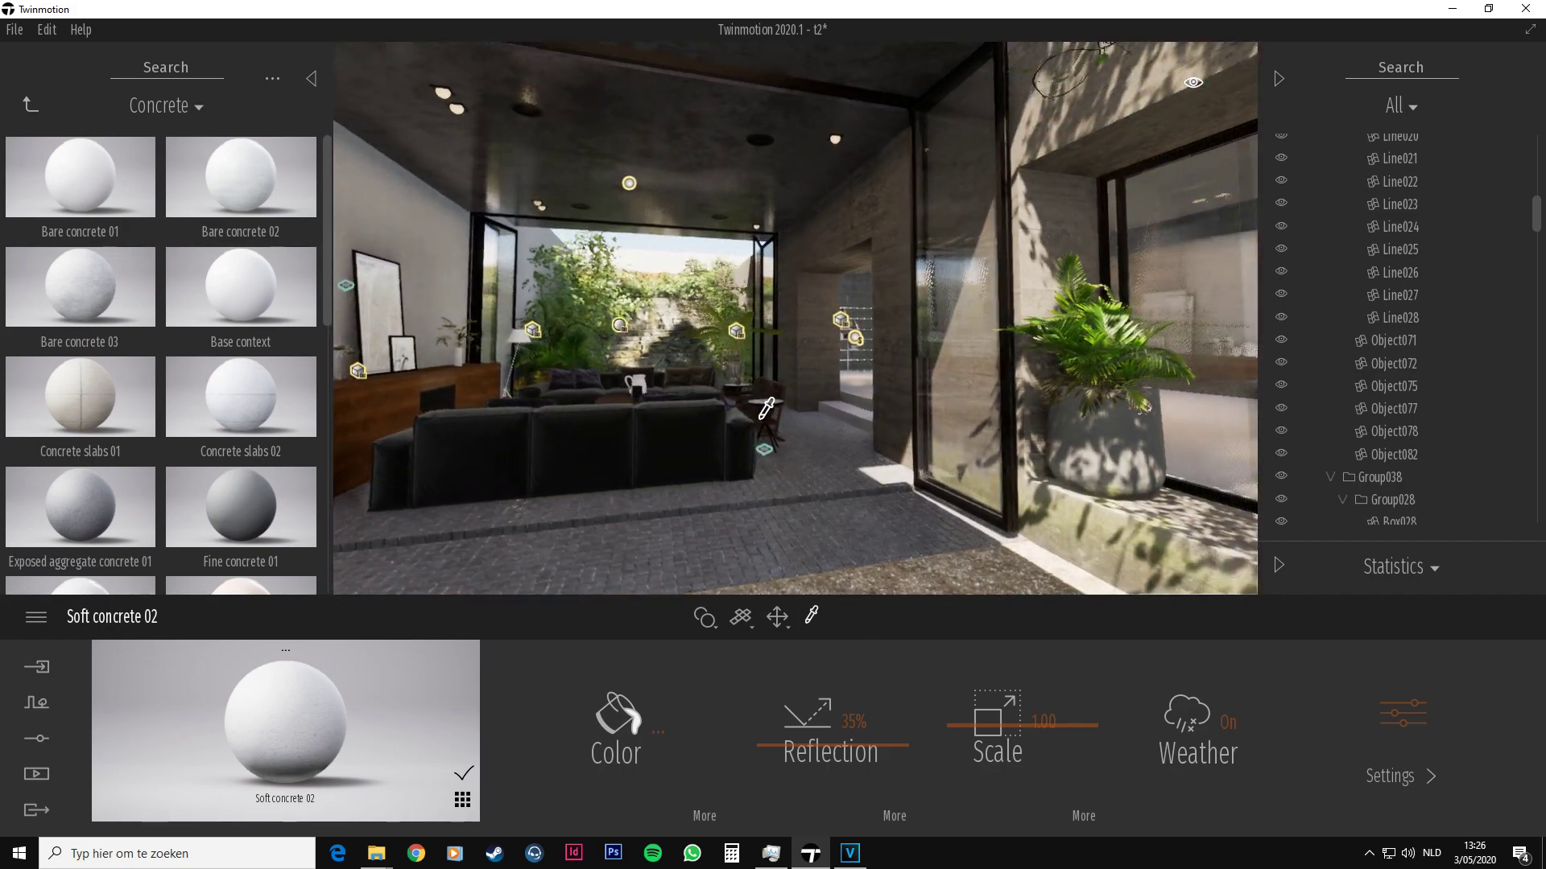
key(a)
click(931, 217)
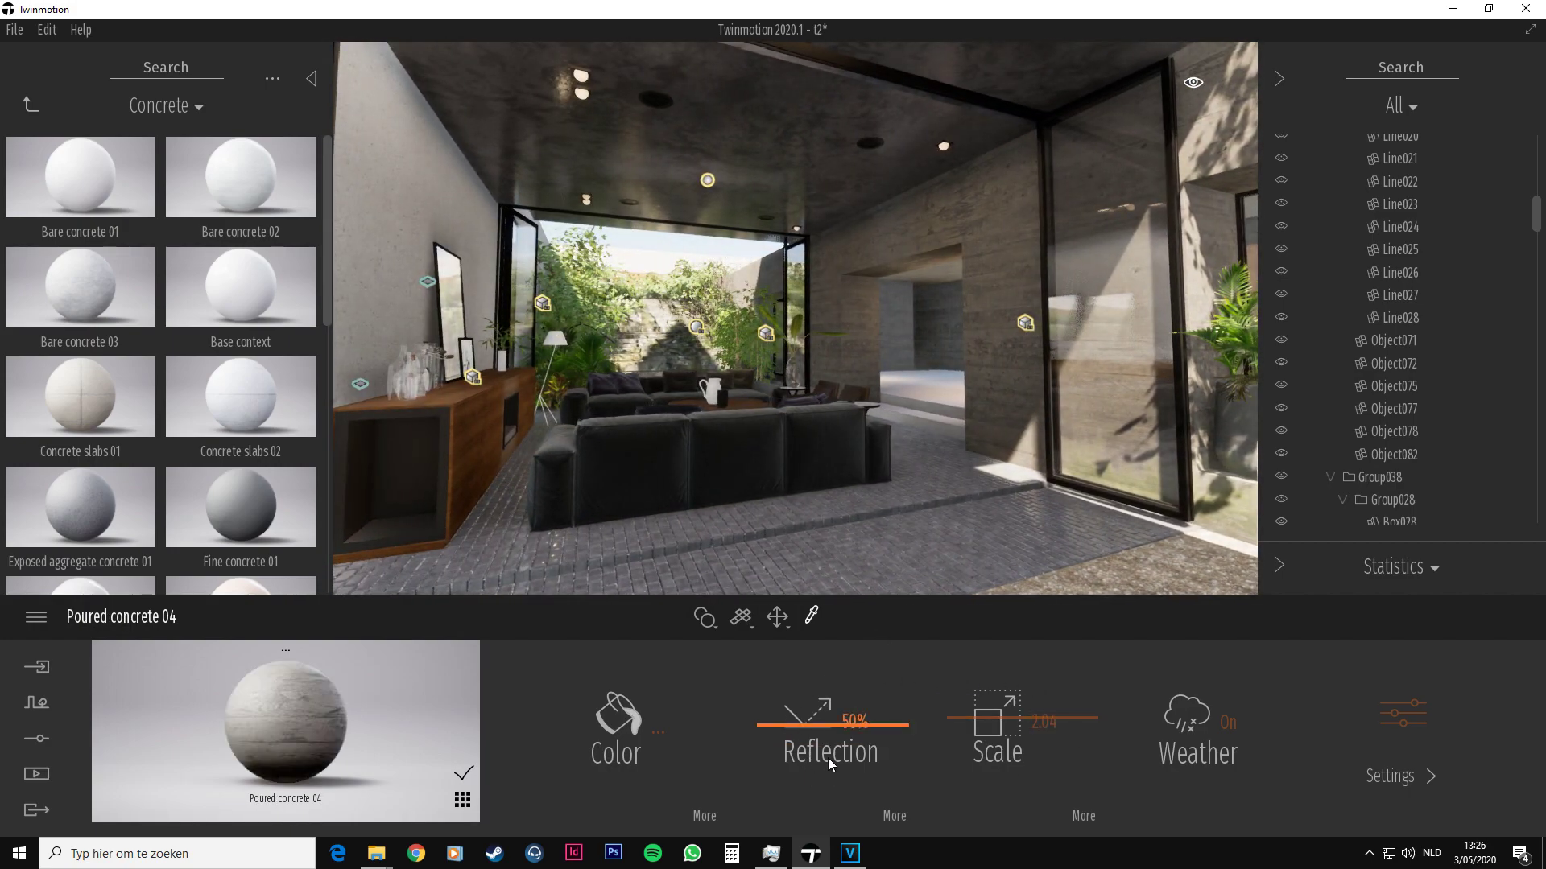
drag(1019, 718, 1024, 716)
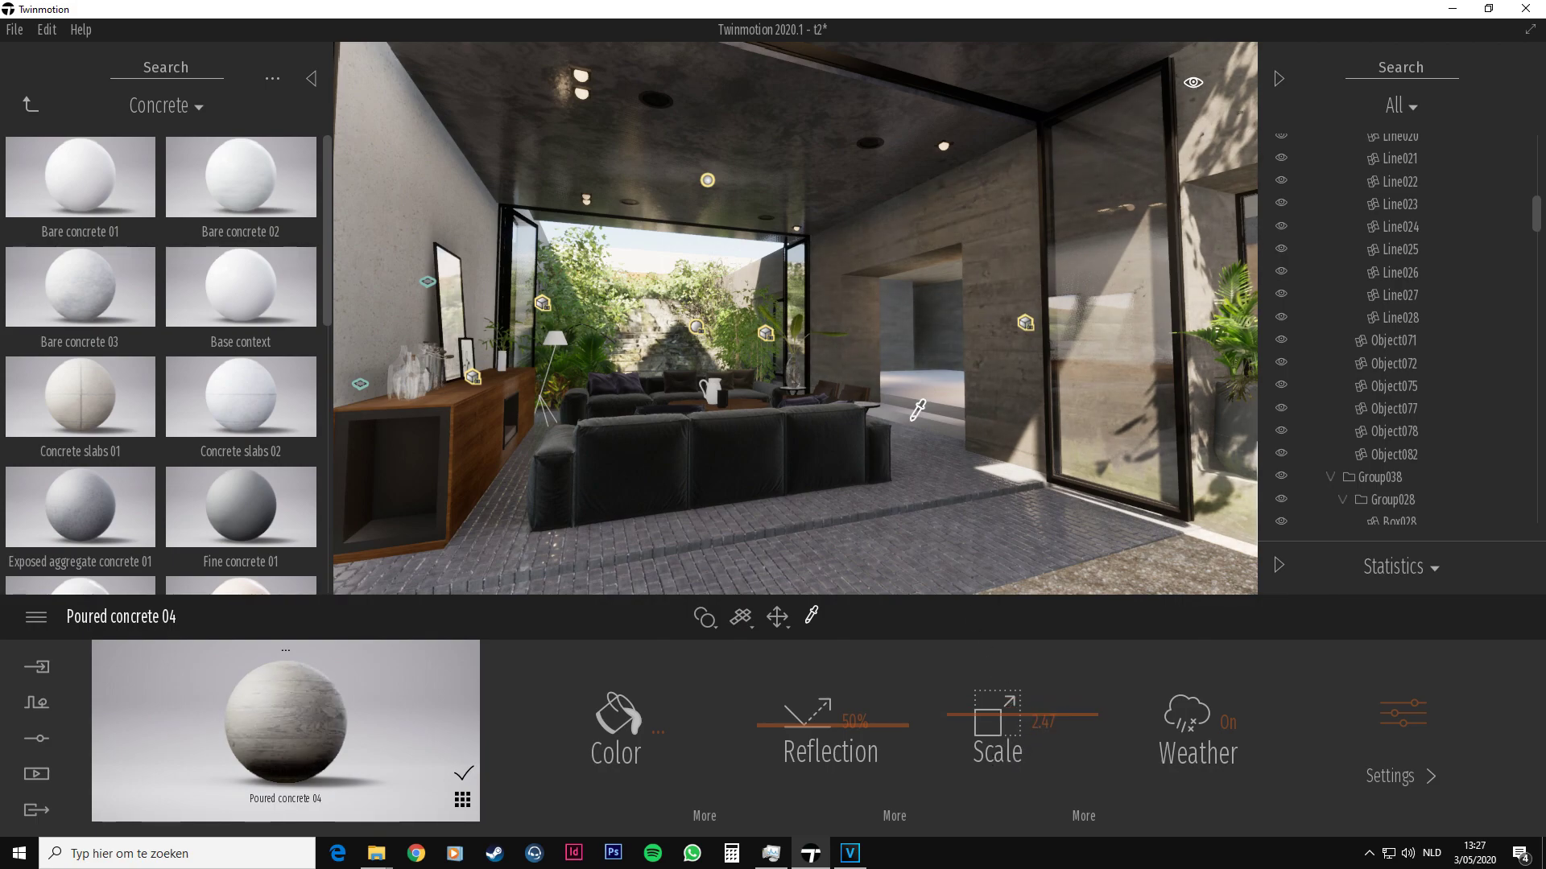
Pick the Bare concrete 01 material from the living room ceiling and set its reflection to 73%
click(812, 217)
right_drag(808, 215, 801, 214)
key(w)
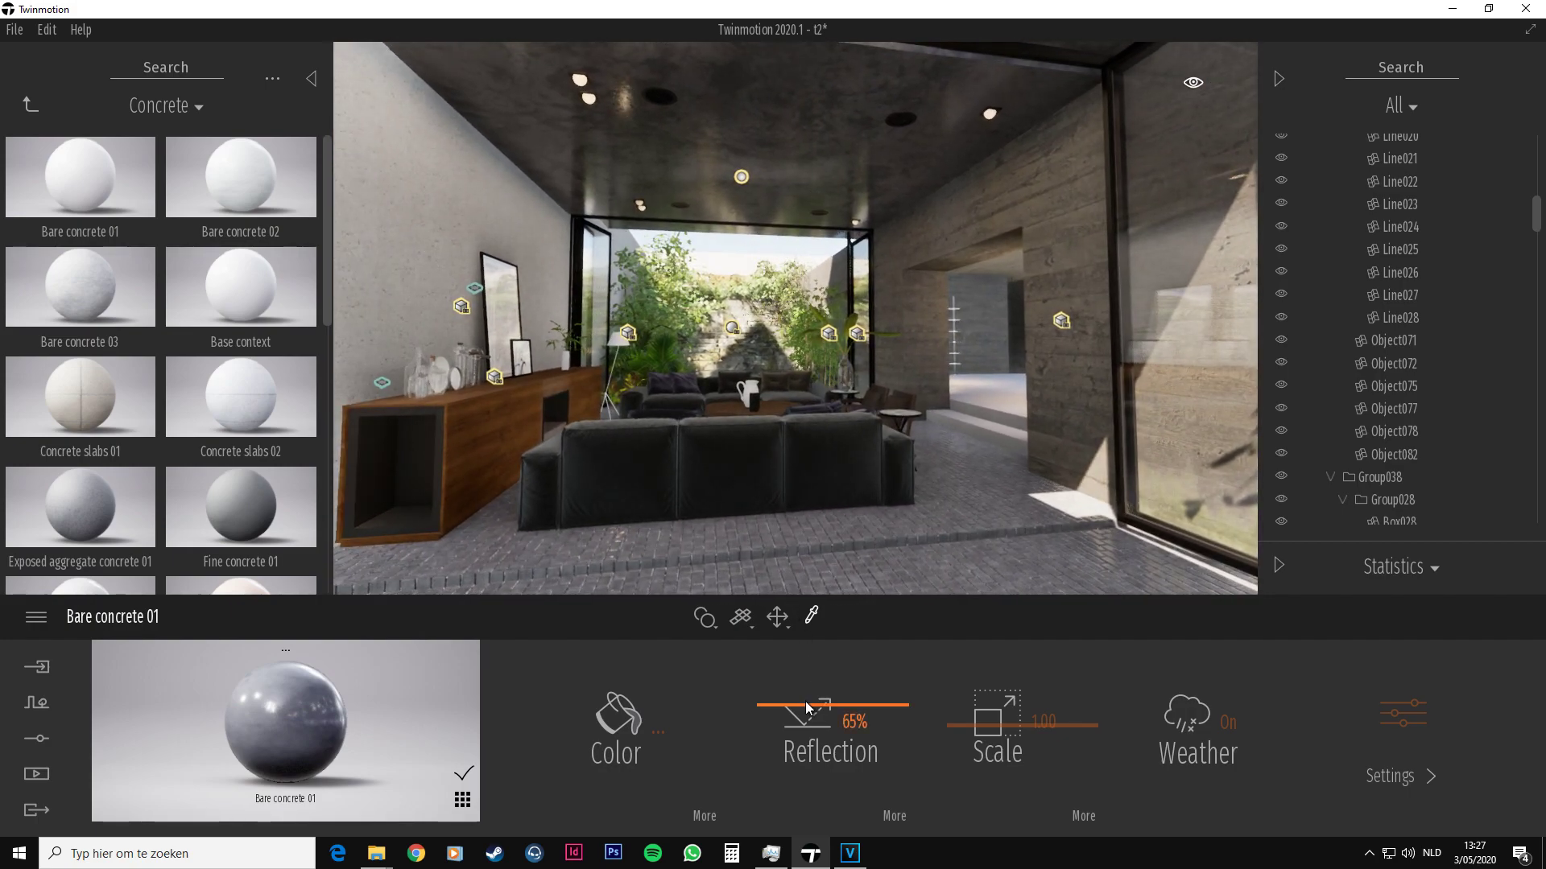
drag(807, 707, 817, 691)
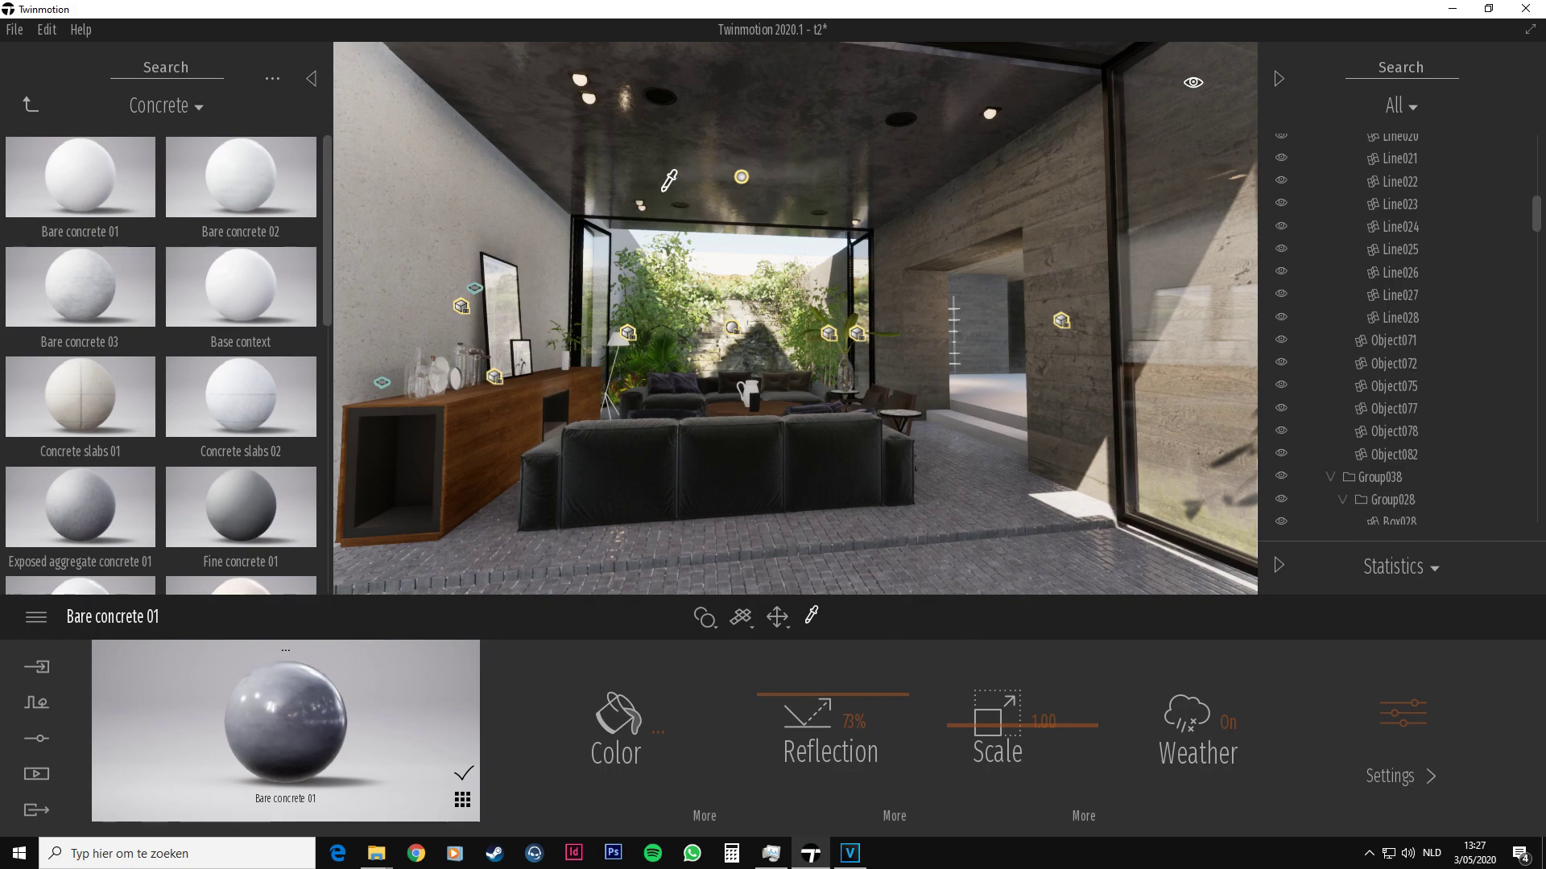
Pick the Bare concrete 01 material from the living room ceiling and set its grunge to 40%
click(896, 464)
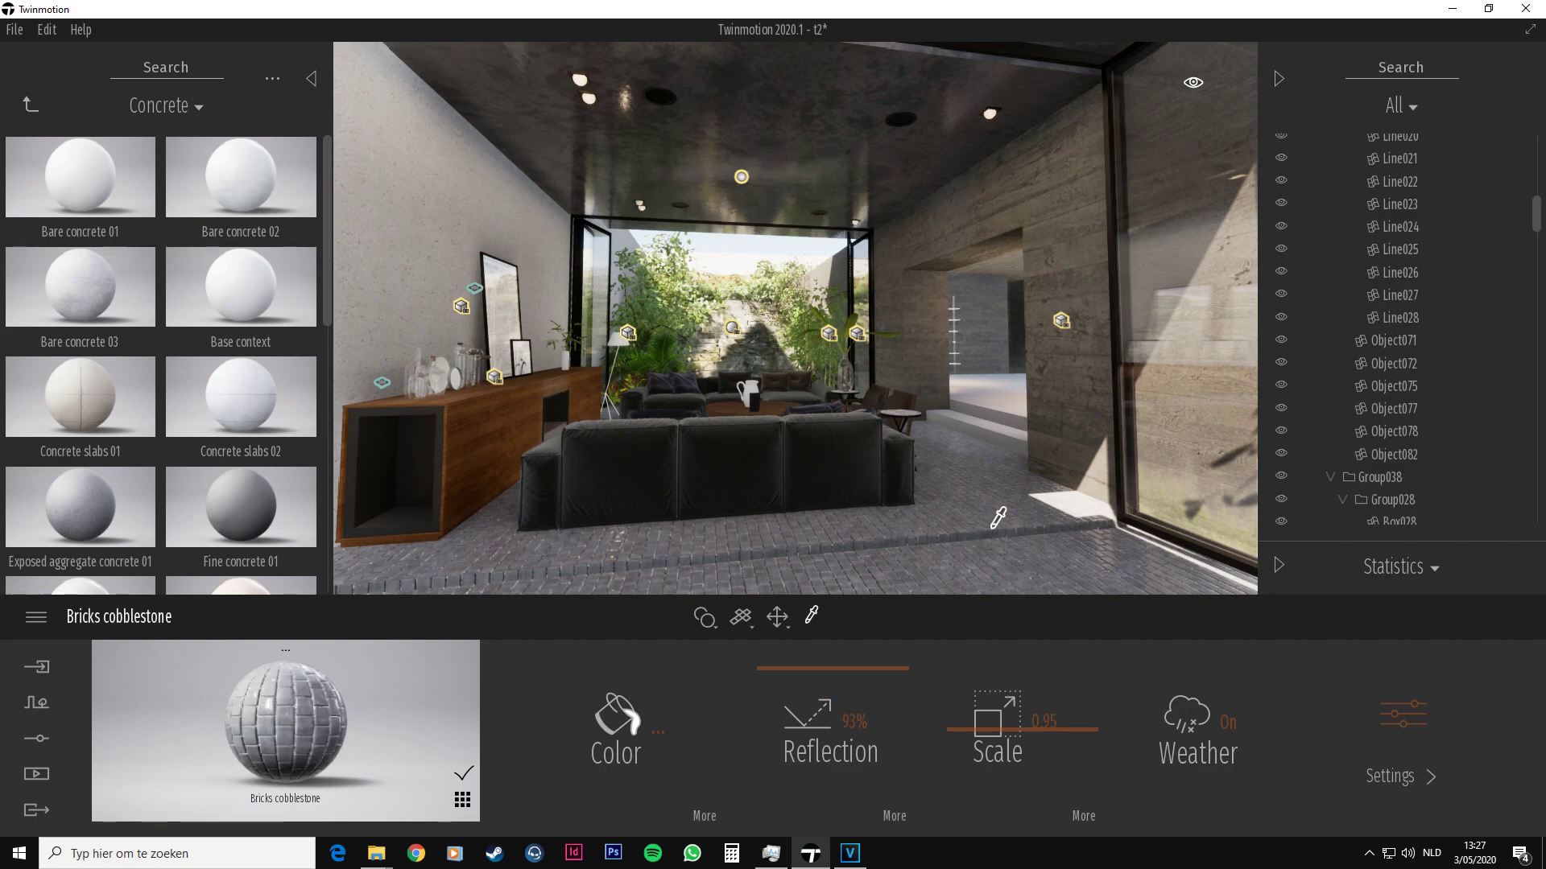
key(Right)
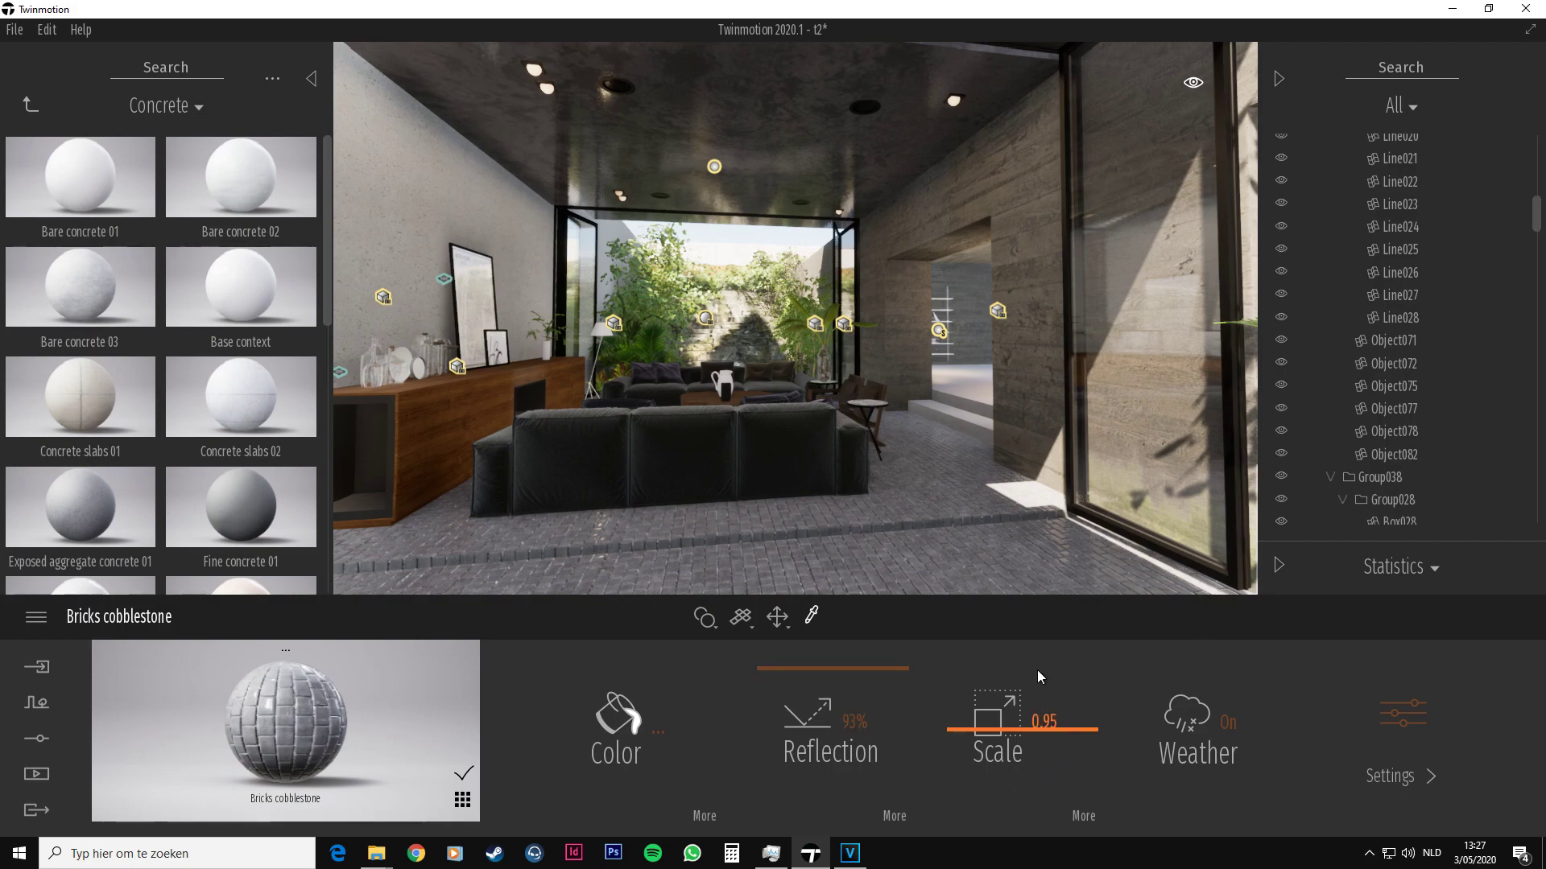
click(805, 121)
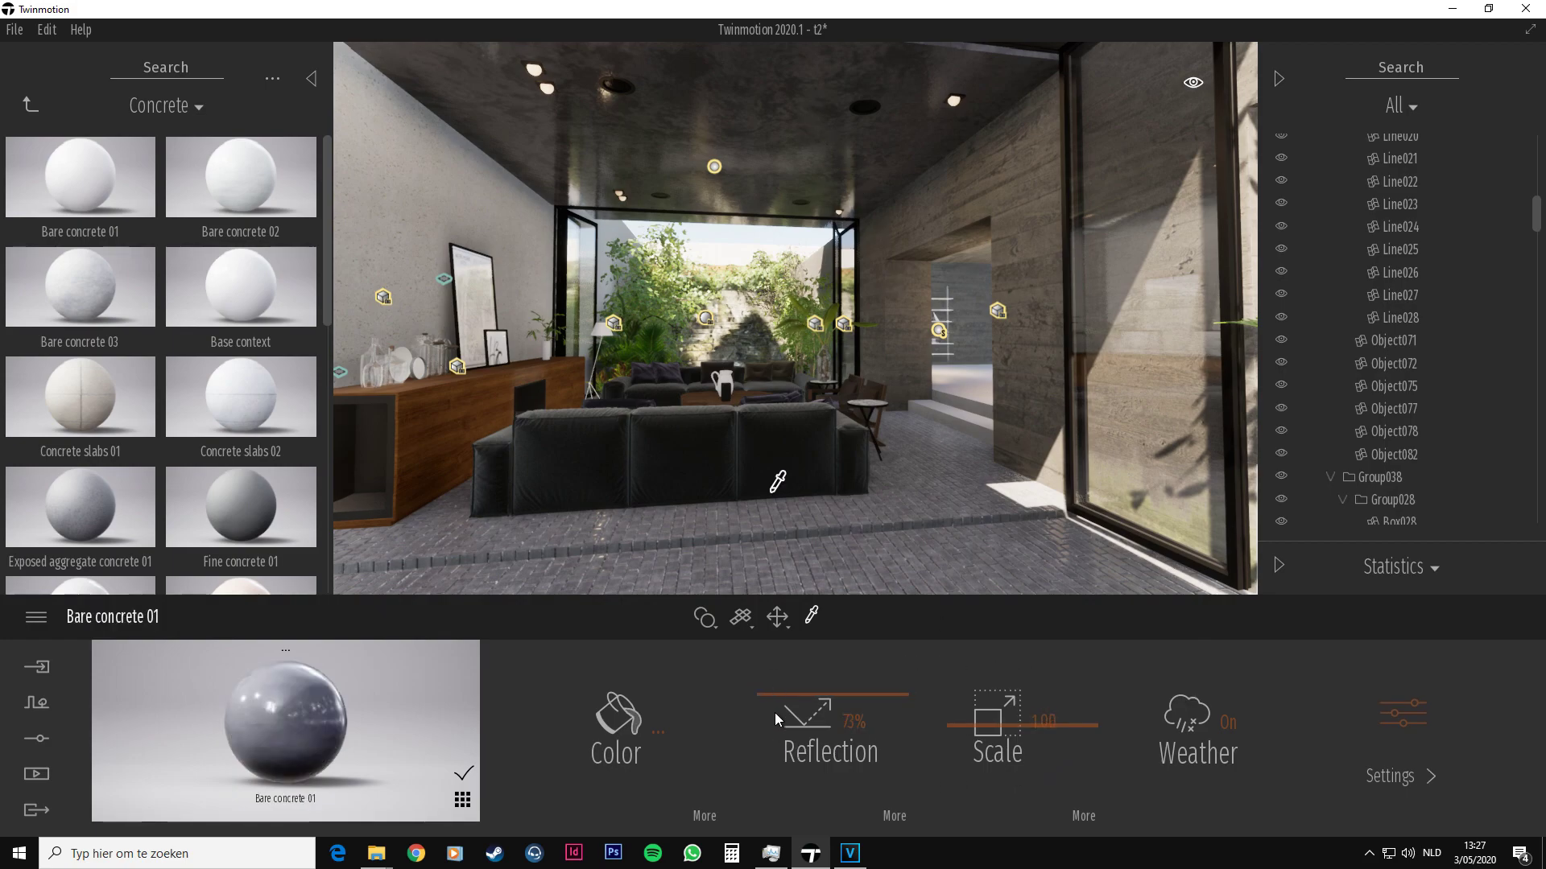
click(705, 816)
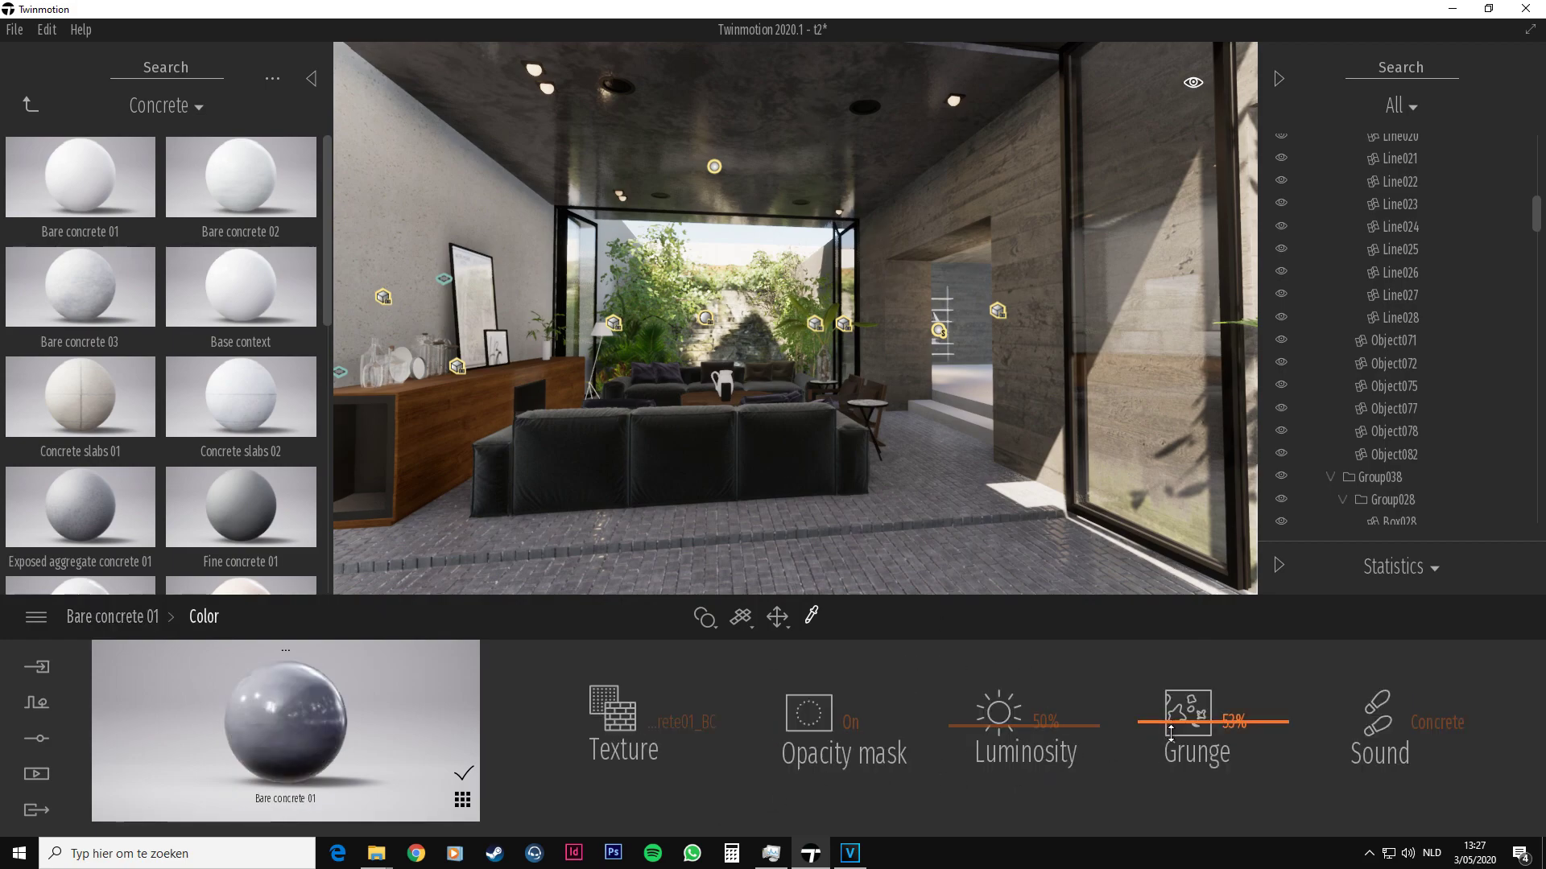
mouse_move(1172, 729)
mouse_down()
mouse_move(1182, 708)
mouse_move(1187, 746)
mouse_up()
scroll(990, 524, down, 4)
scroll(946, 508, up, 1)
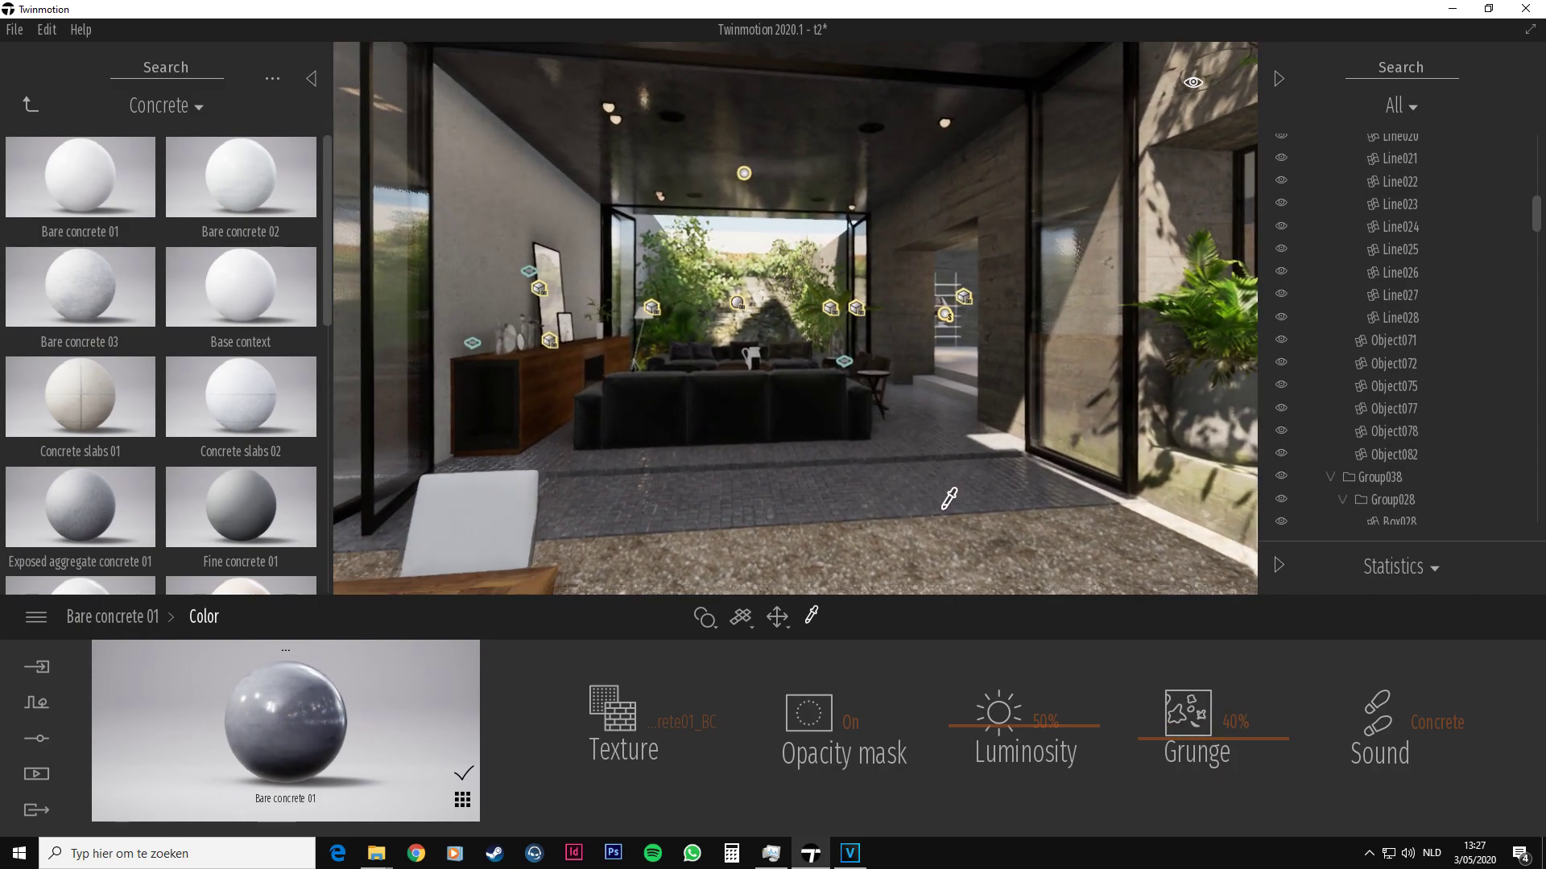
Pick the Bricks cobblestone material from the living room floor, then set its scale to 0.88 and its reflection to 84%
scroll(949, 495, up, 5)
click(917, 451)
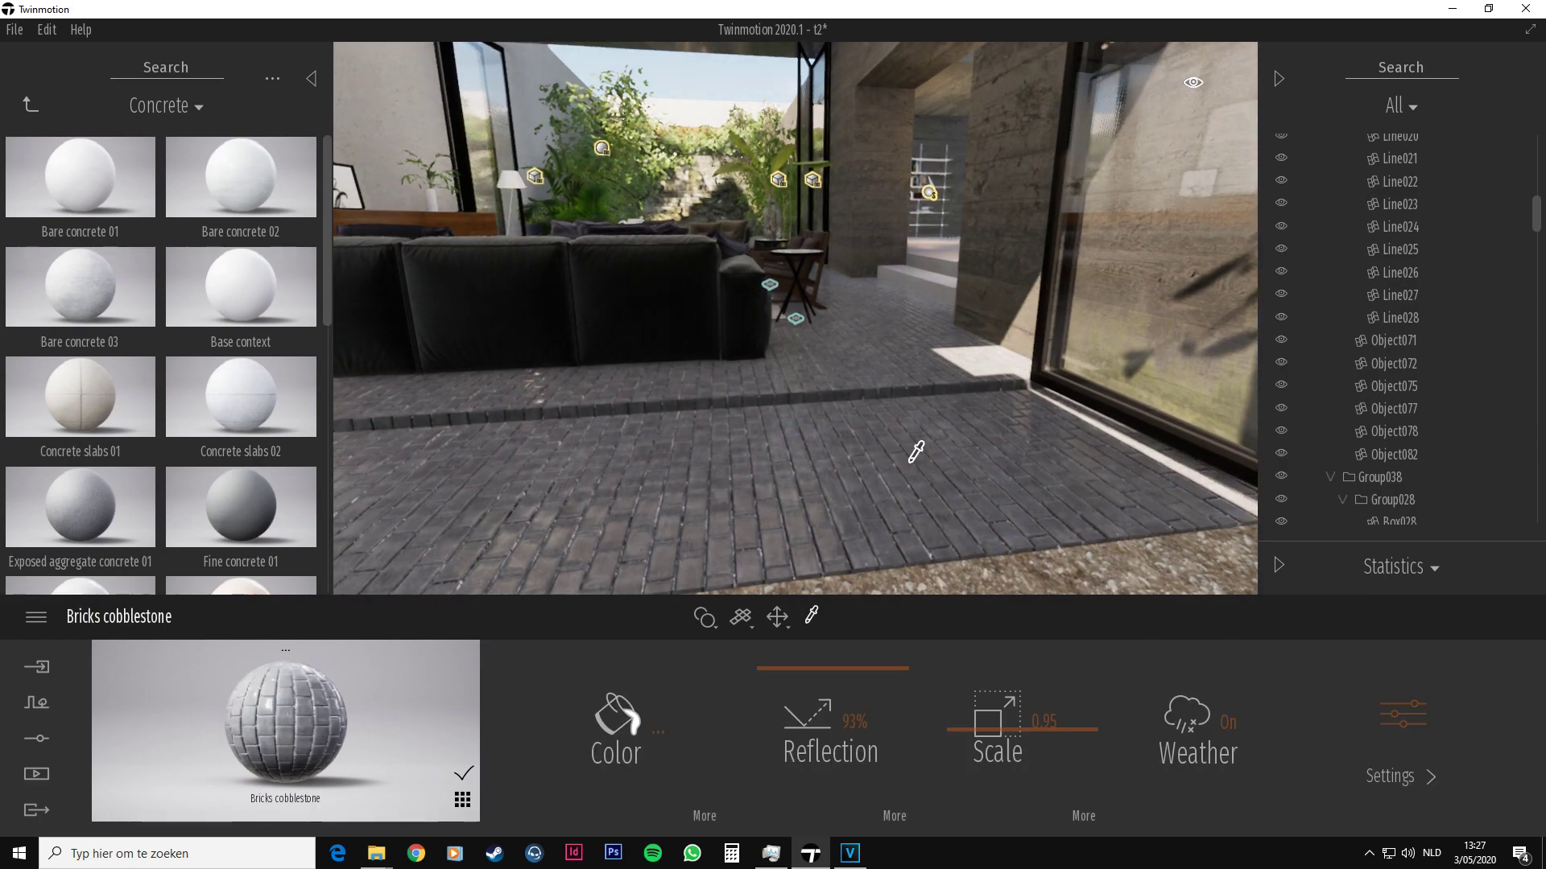
drag(1000, 729, 1004, 730)
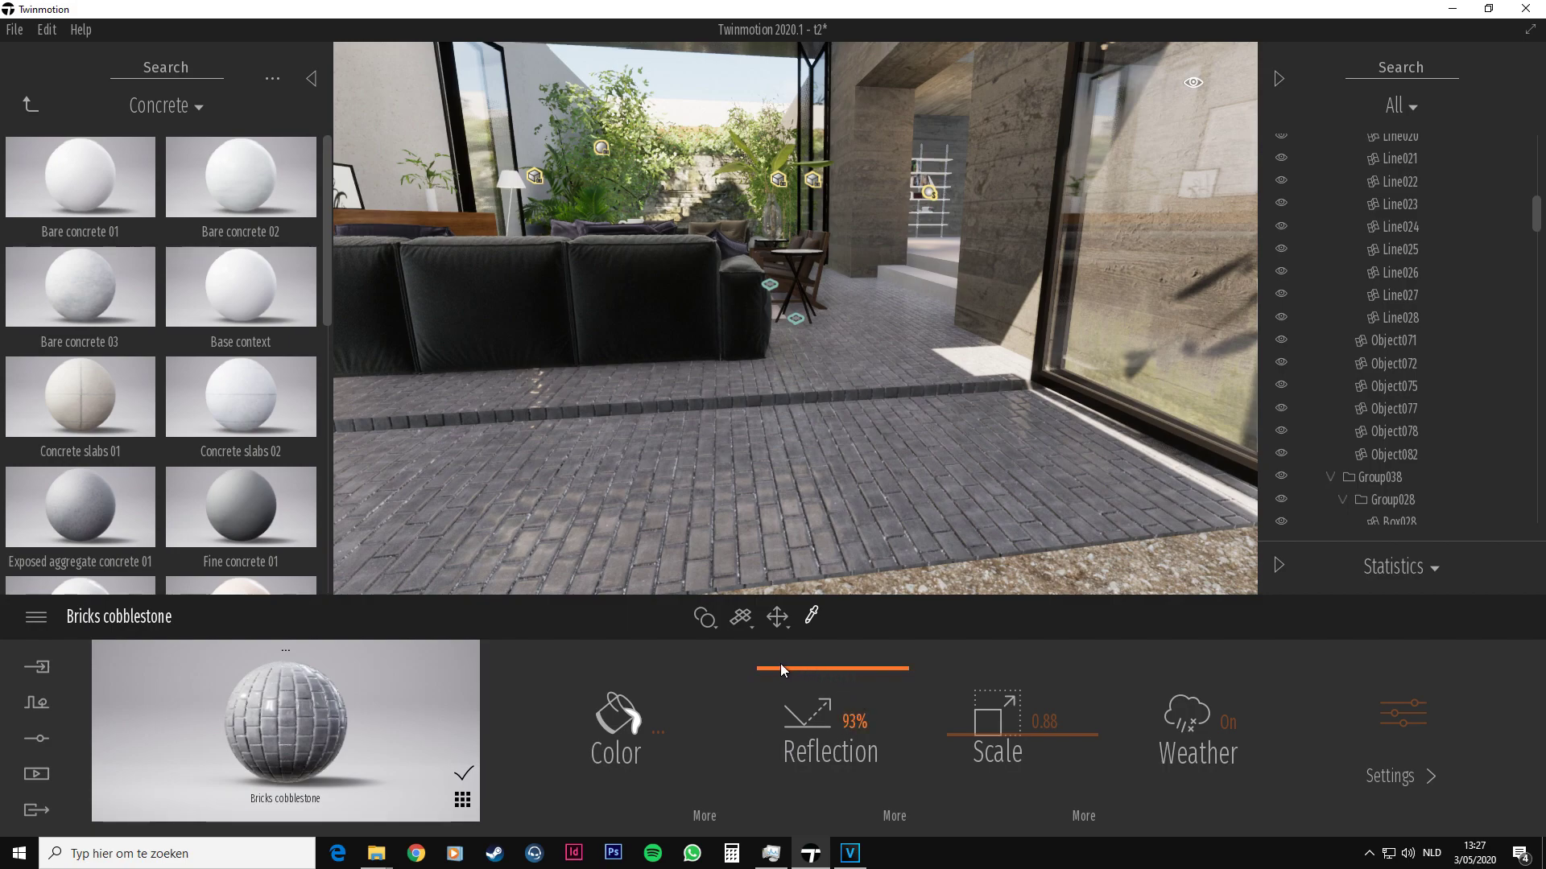
mouse_move(776, 683)
mouse_down()
mouse_move(778, 705)
mouse_move(782, 678)
mouse_up()
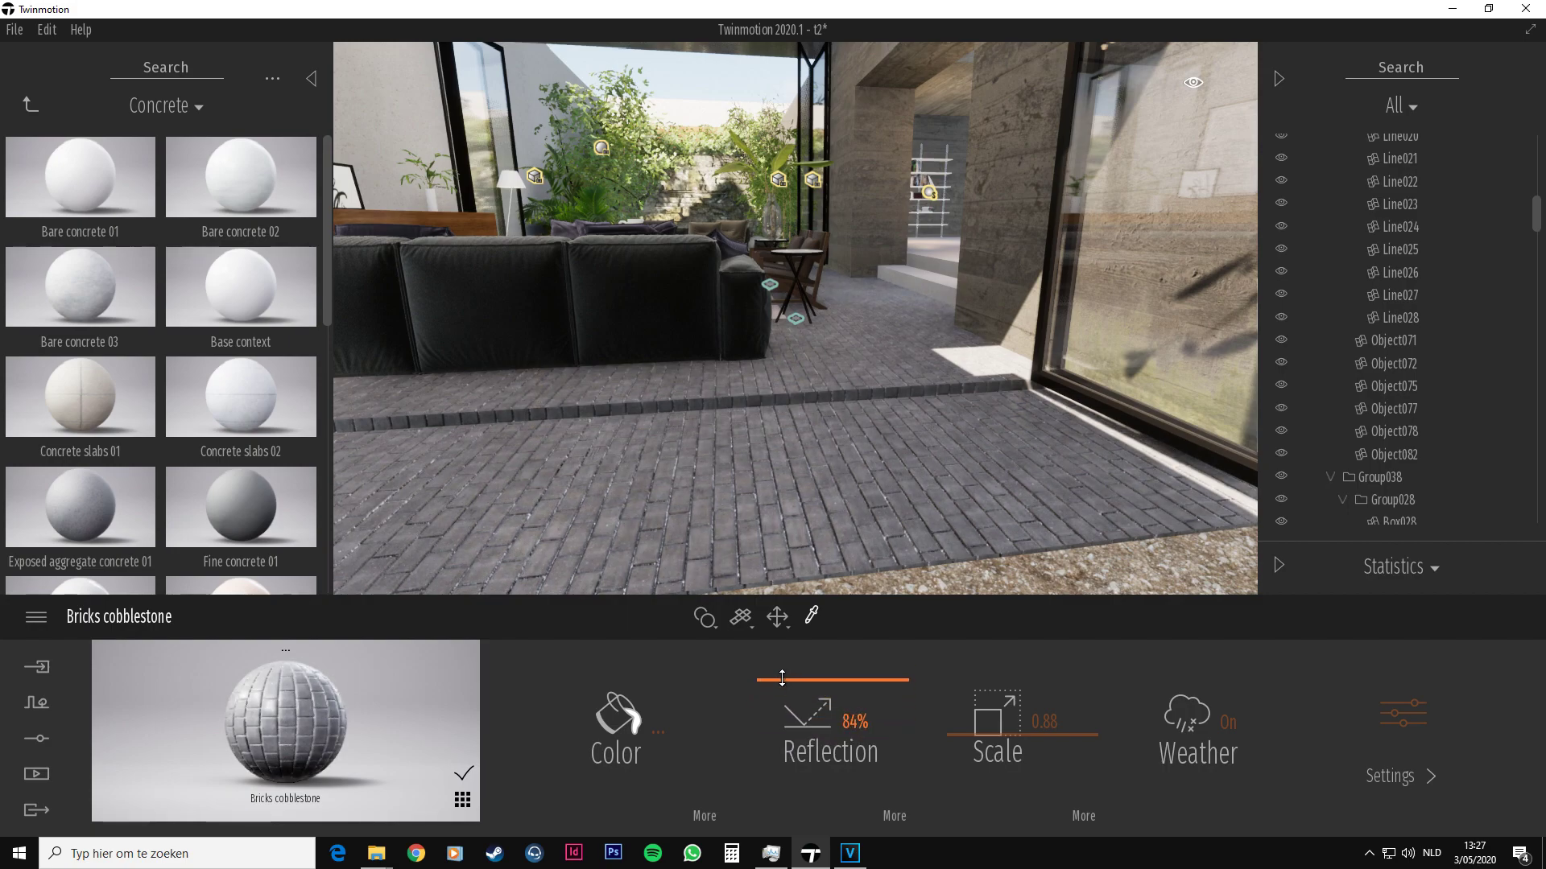
Set the bump of the Bricks cobblestone floor material to 96%
click(1403, 723)
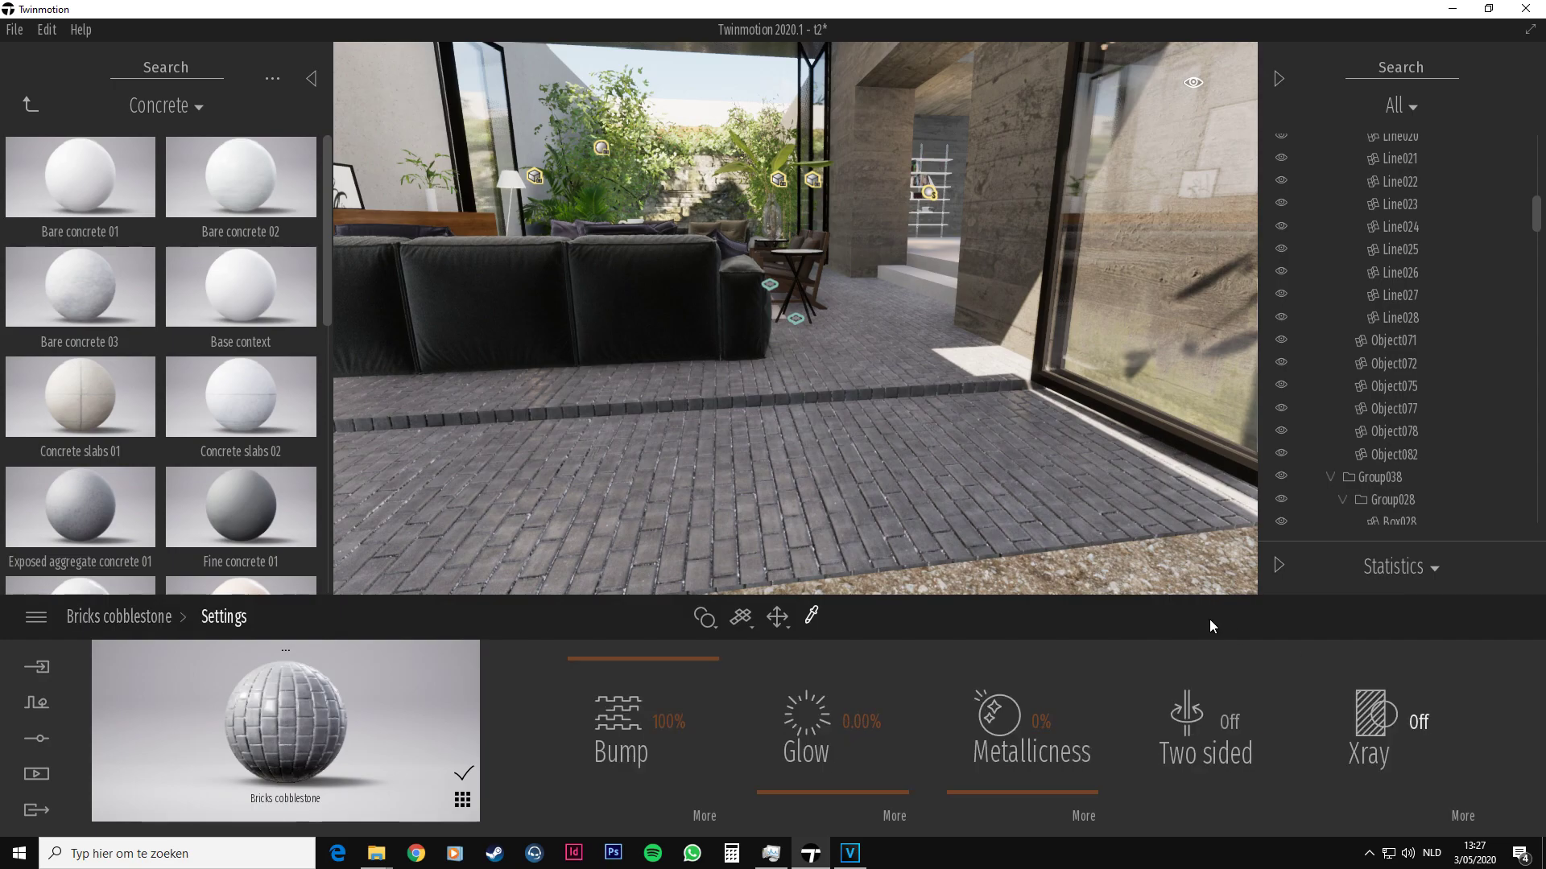
scroll(987, 531, down, 3)
scroll(988, 531, up, 4)
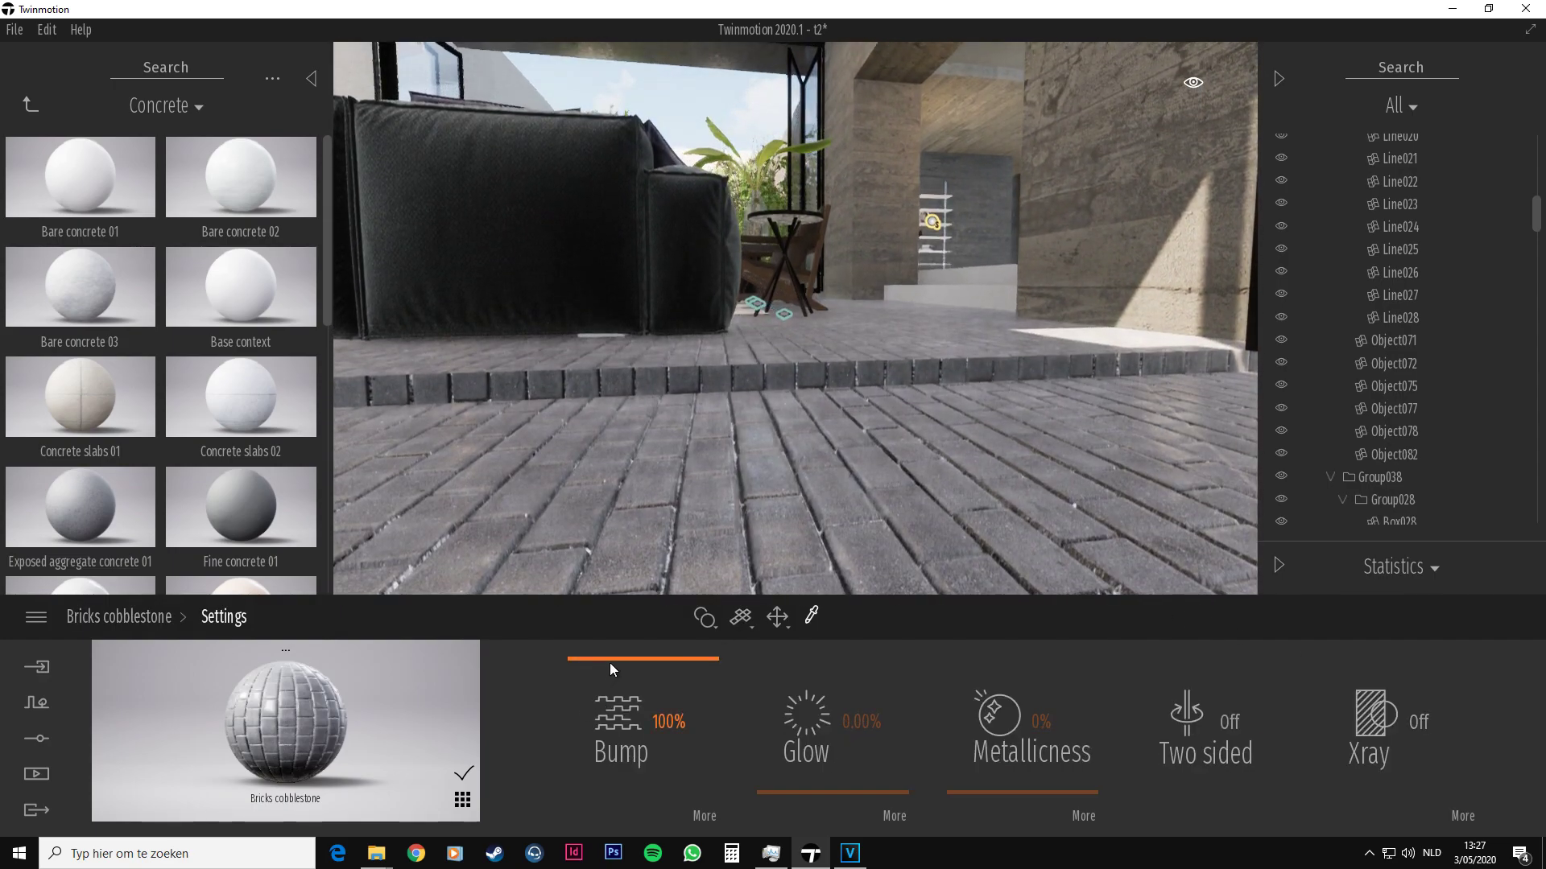
drag(610, 663, 631, 621)
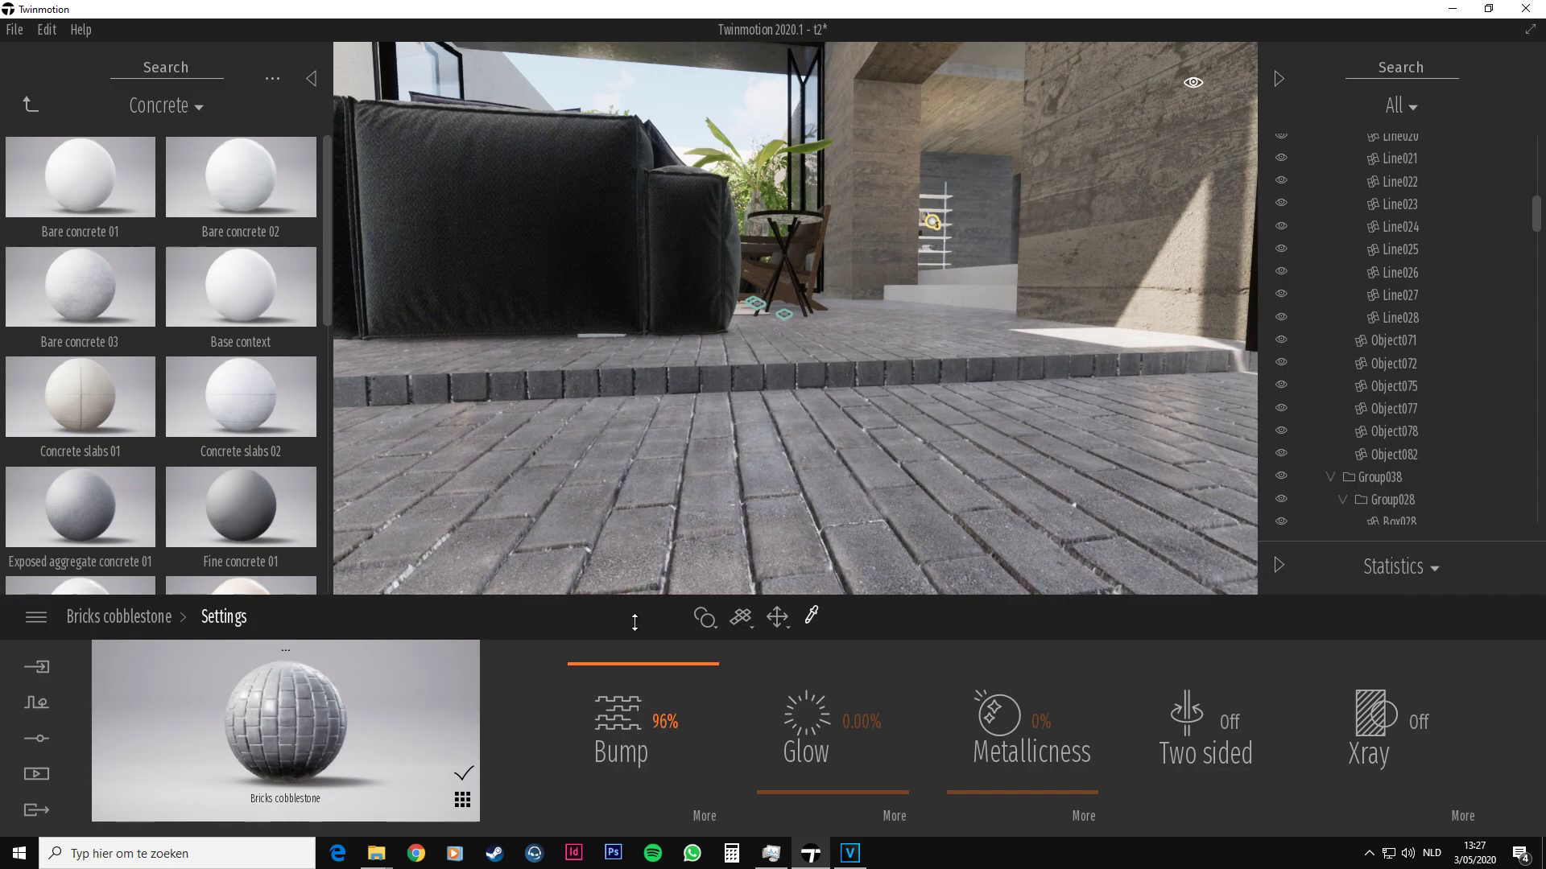
Pick the Gravel material from the courtyard ground, try its bump at 1%, and set it to 99%
scroll(693, 488, down, 4)
click(693, 488)
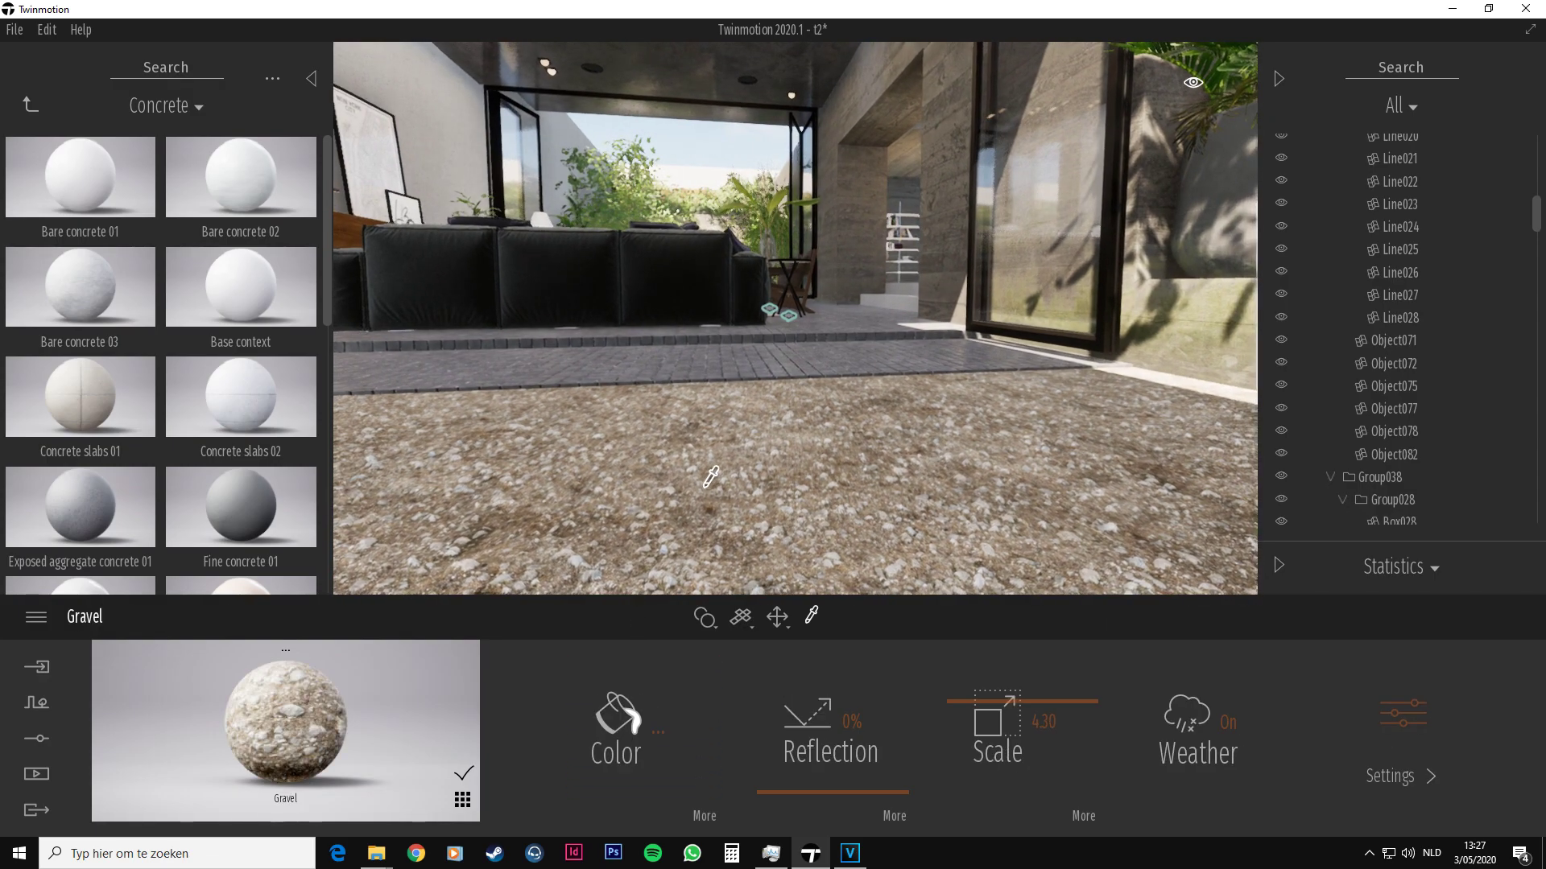
scroll(693, 488, down, 1)
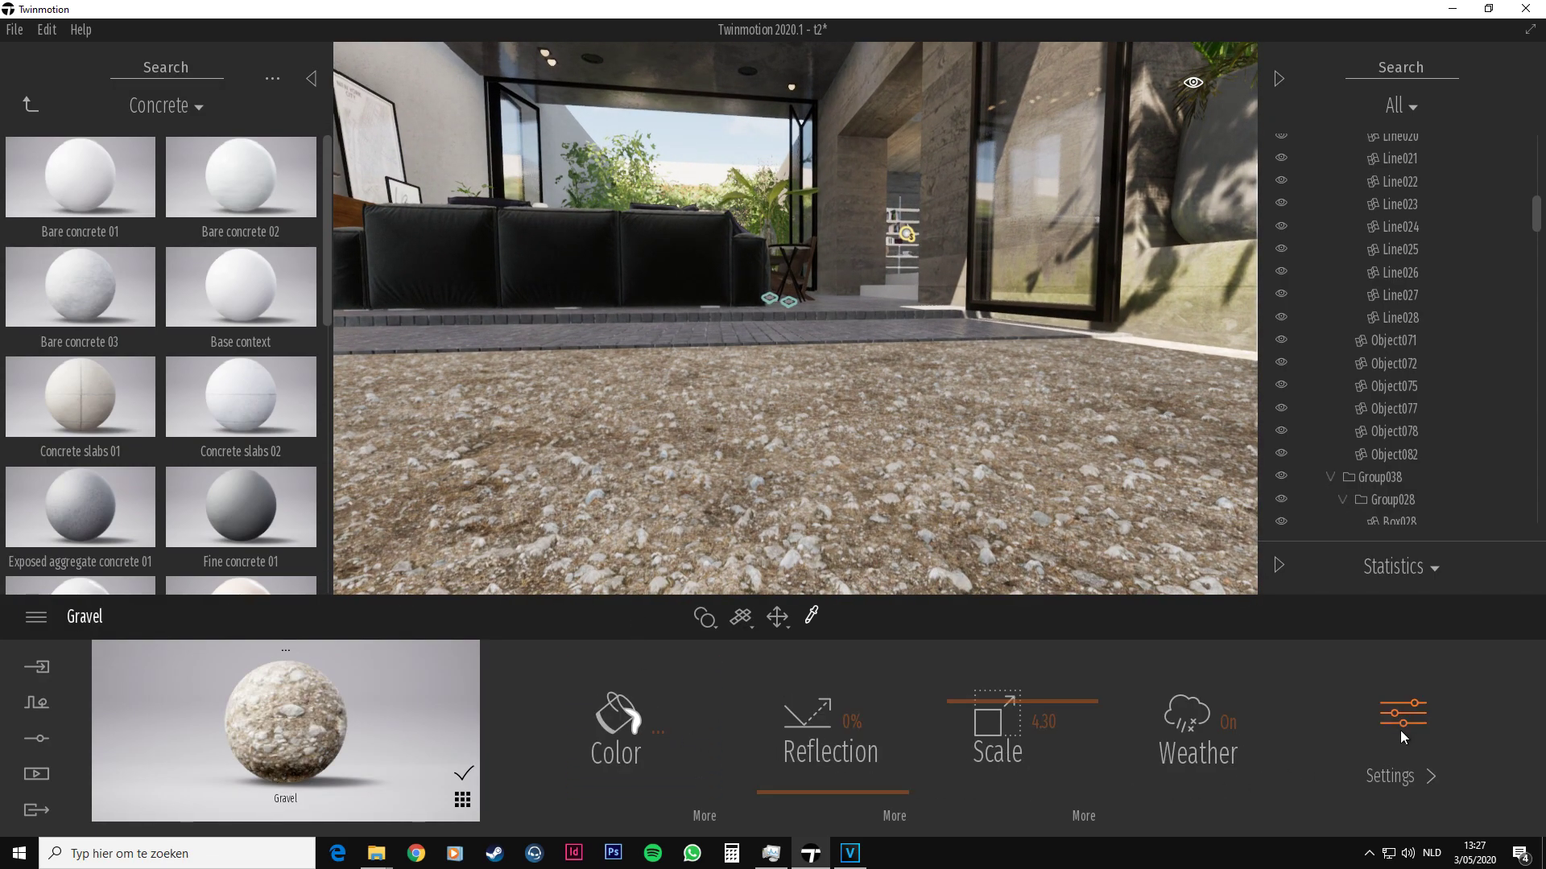
click(1400, 725)
drag(621, 665, 622, 810)
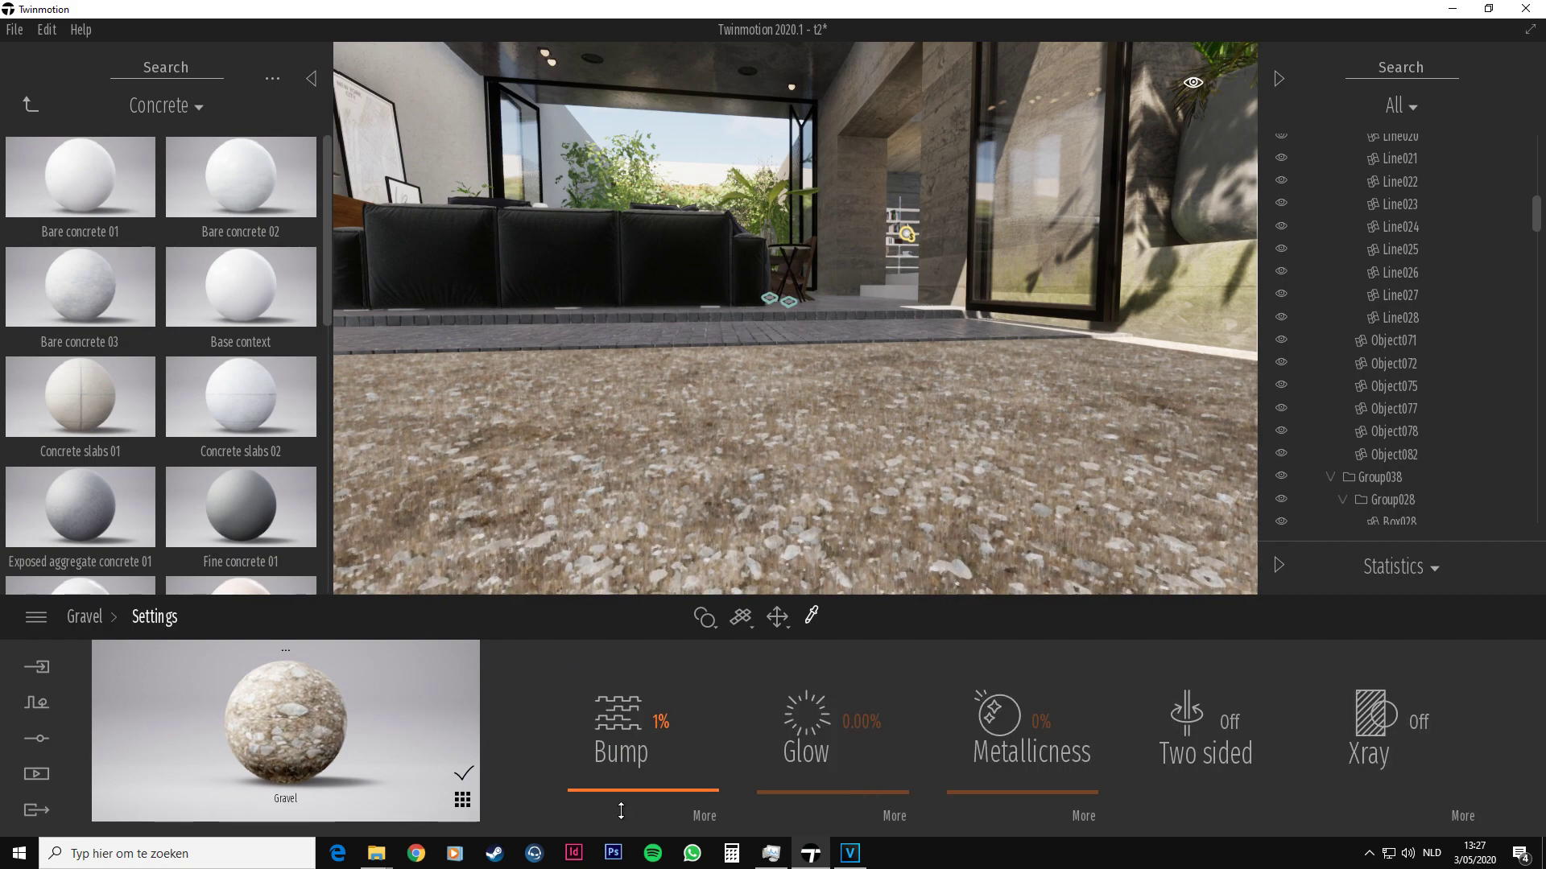
drag(625, 725, 630, 660)
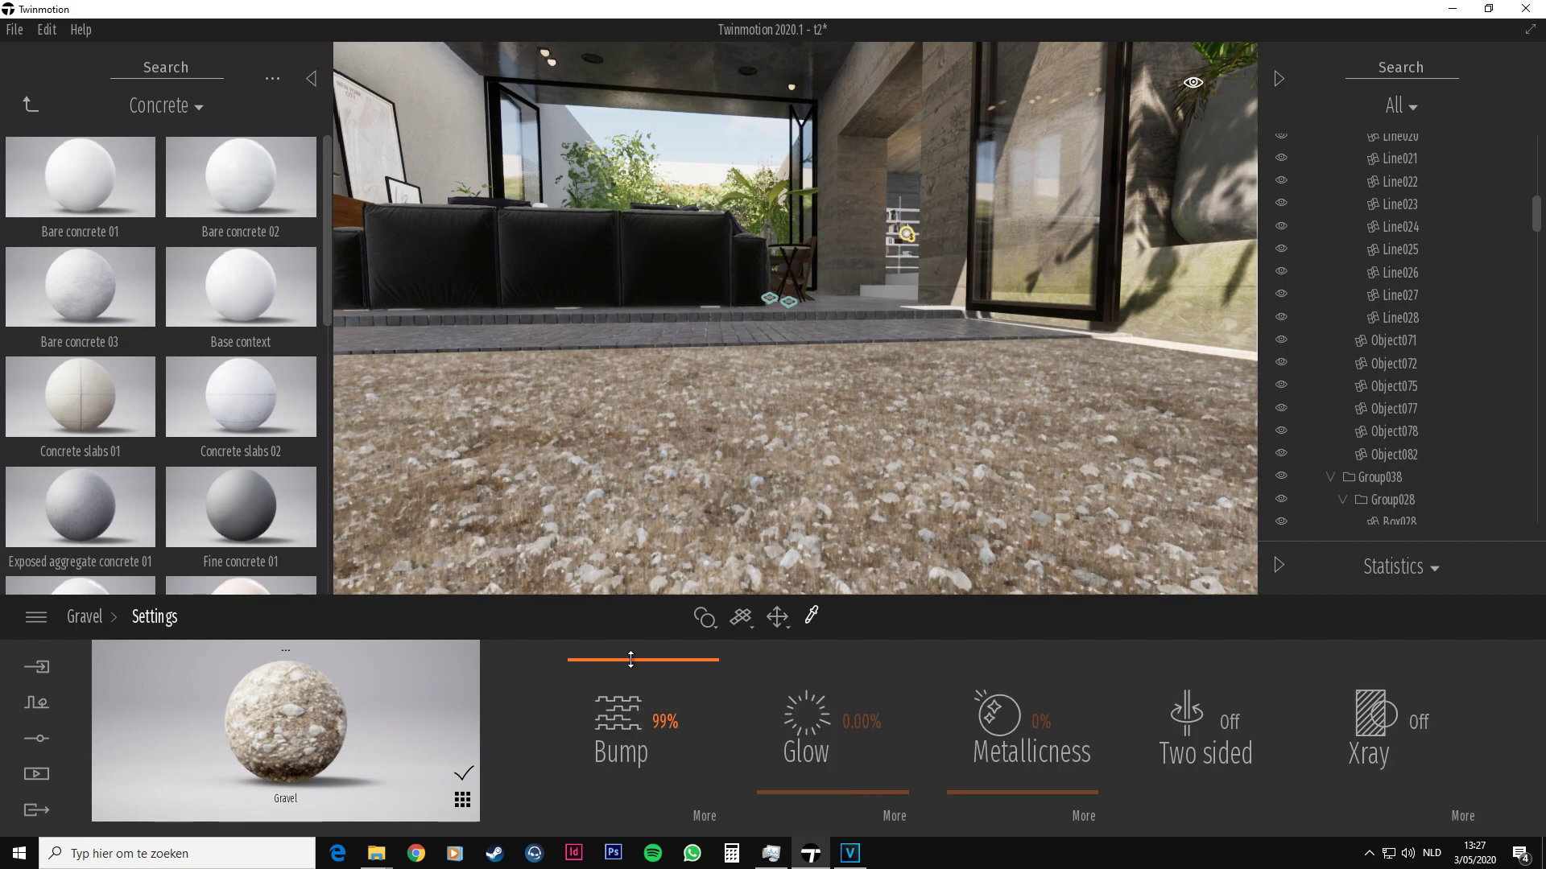
Check the Gravel material's additional reflection settings and set its luminosity to 90%
click(150, 622)
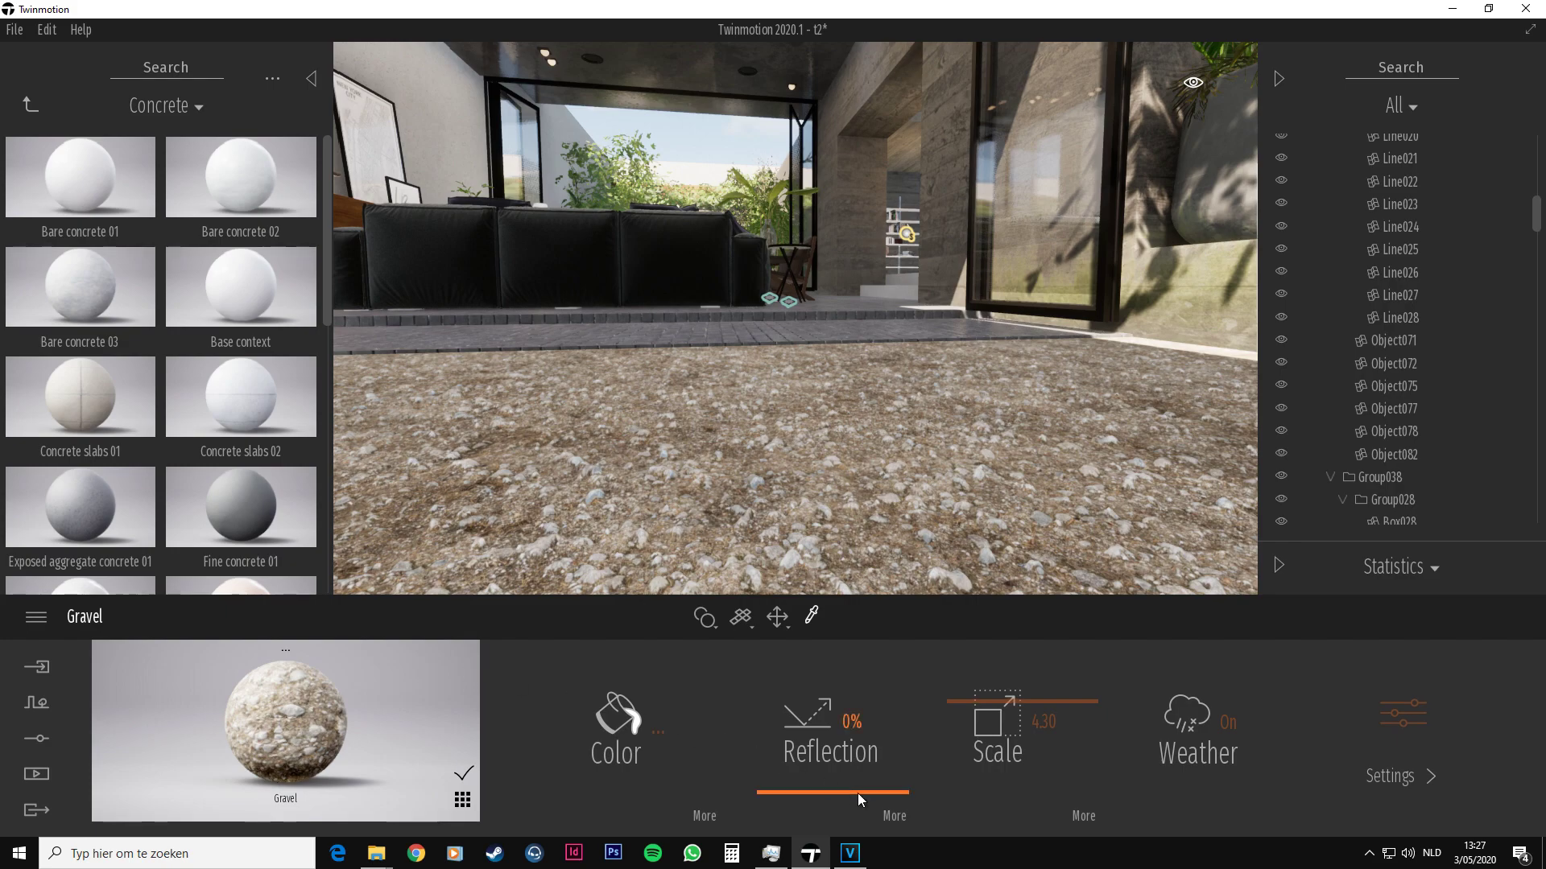
click(893, 816)
click(99, 615)
click(626, 811)
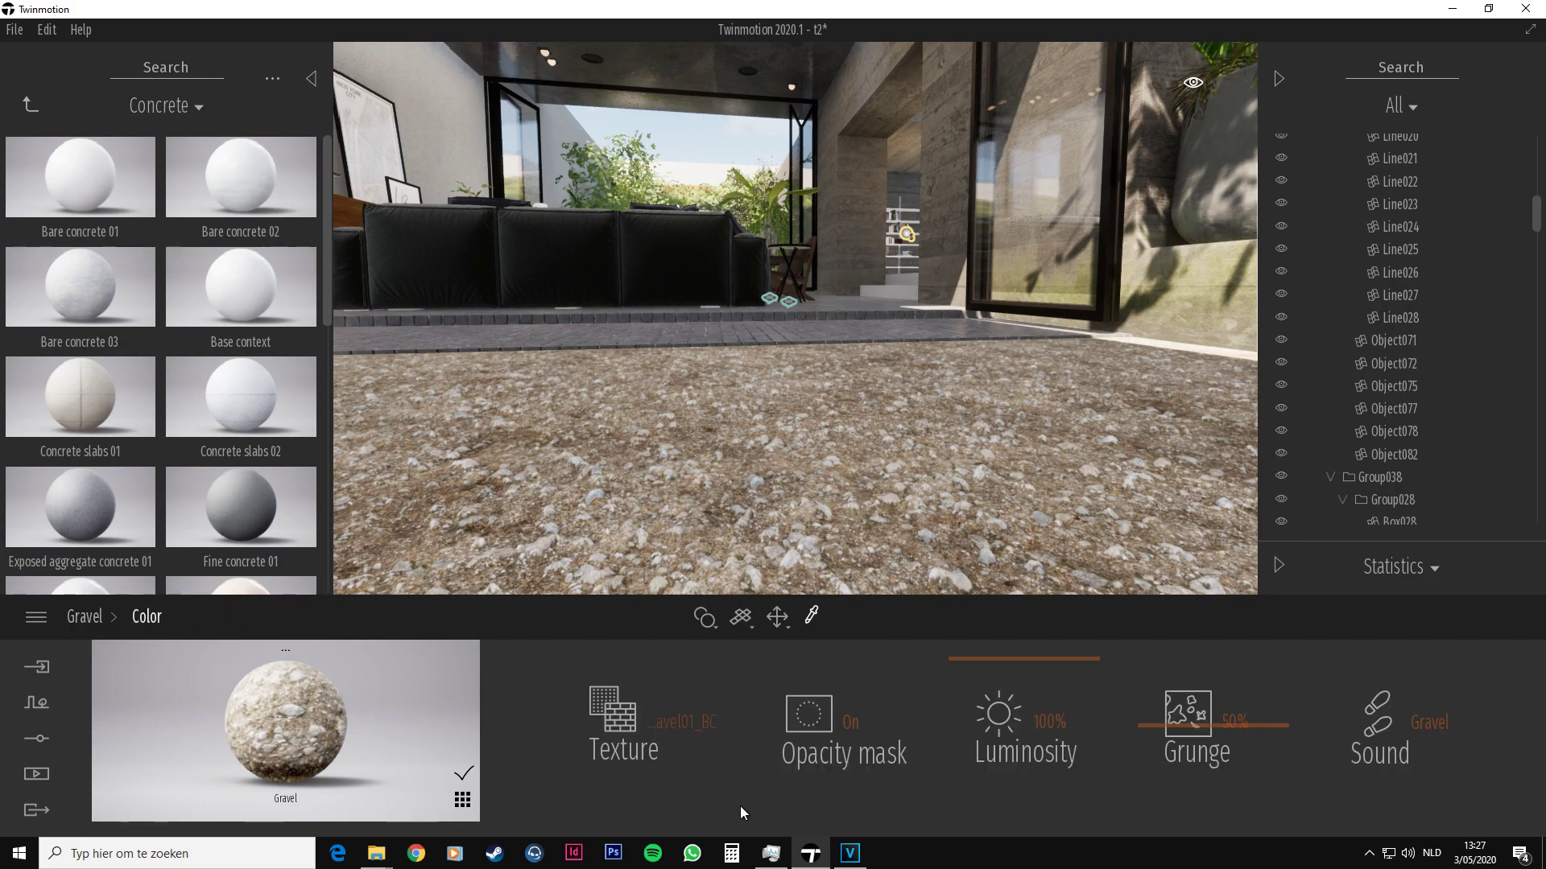
mouse_move(1018, 671)
mouse_down()
mouse_move(1018, 814)
mouse_move(1021, 672)
mouse_up()
Select the area light above the courtyard and switch it off and on to compare its effect on the scene
scroll(986, 568, down, 6)
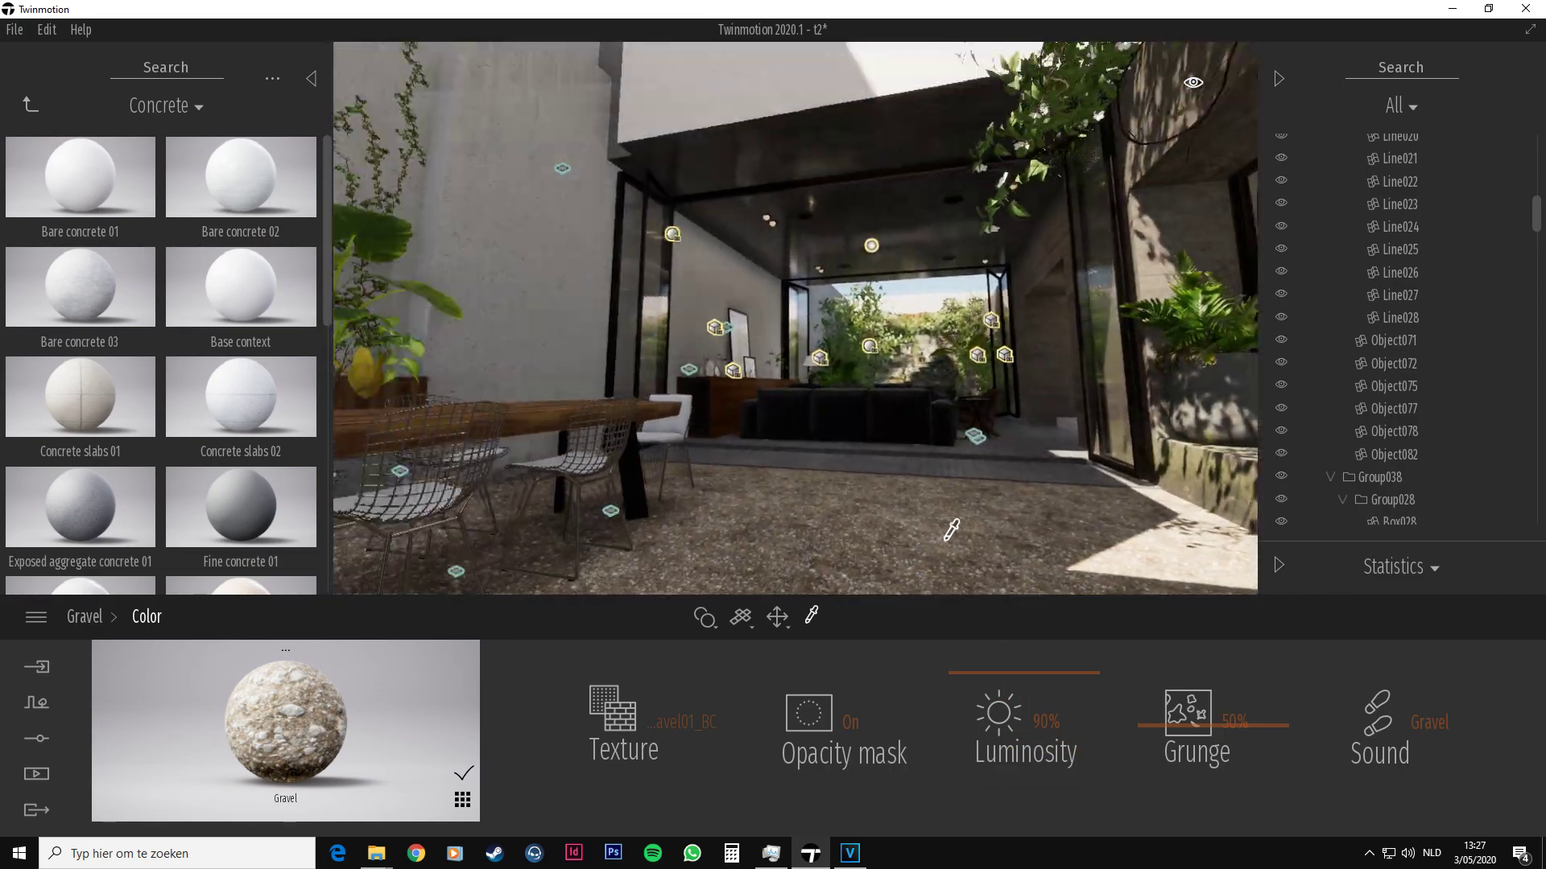
right_drag(949, 531, 940, 436)
key(Escape)
scroll(819, 337, up, 3)
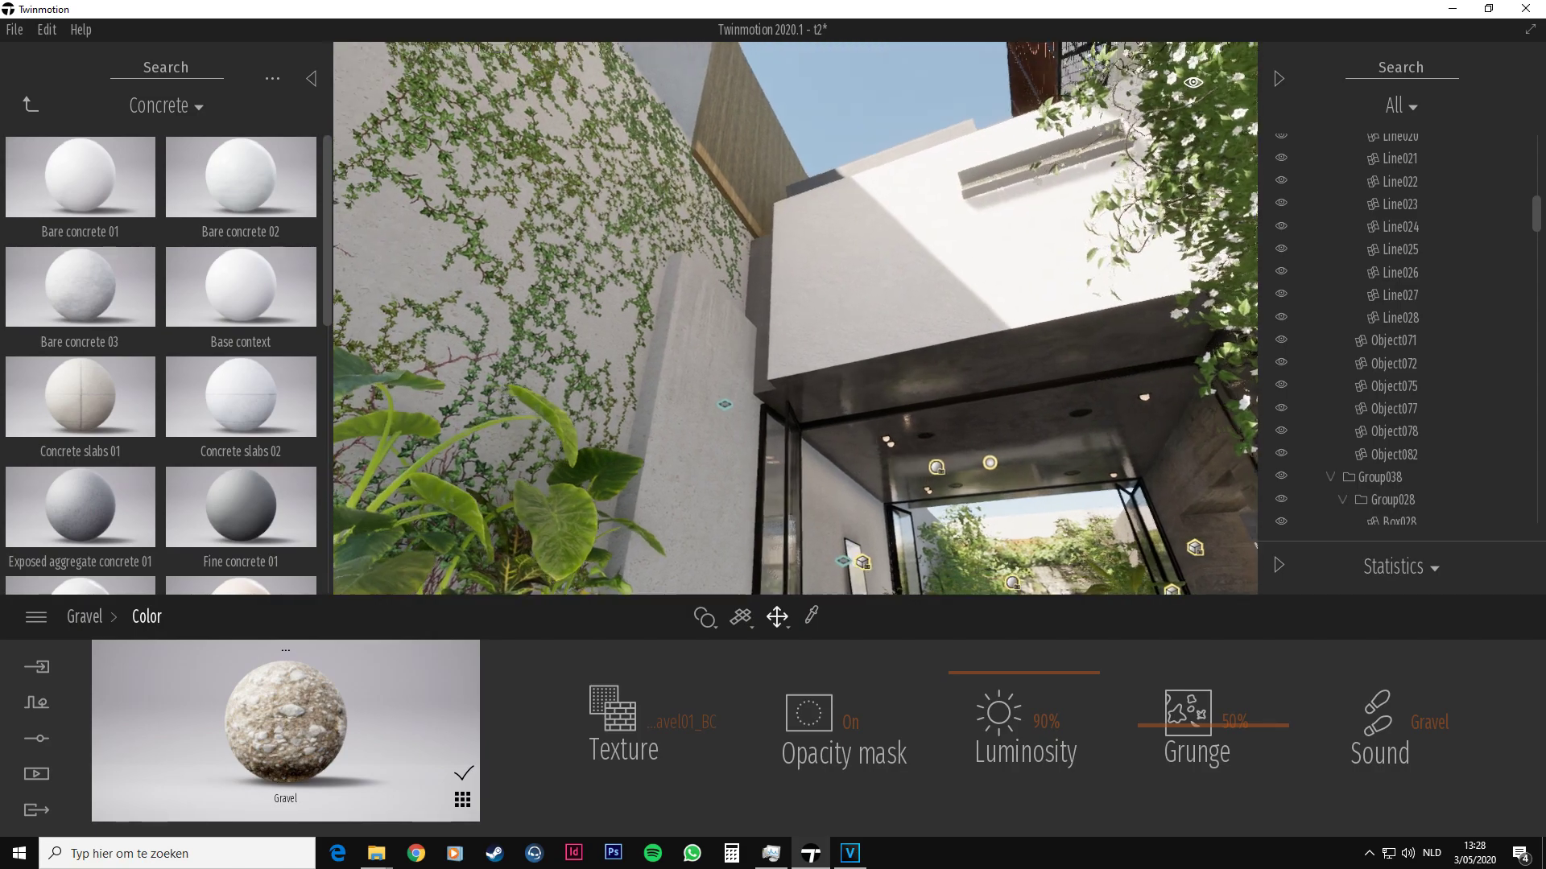
right_drag(820, 337, 812, 186)
click(834, 109)
right_drag(834, 109, 791, 338)
click(212, 730)
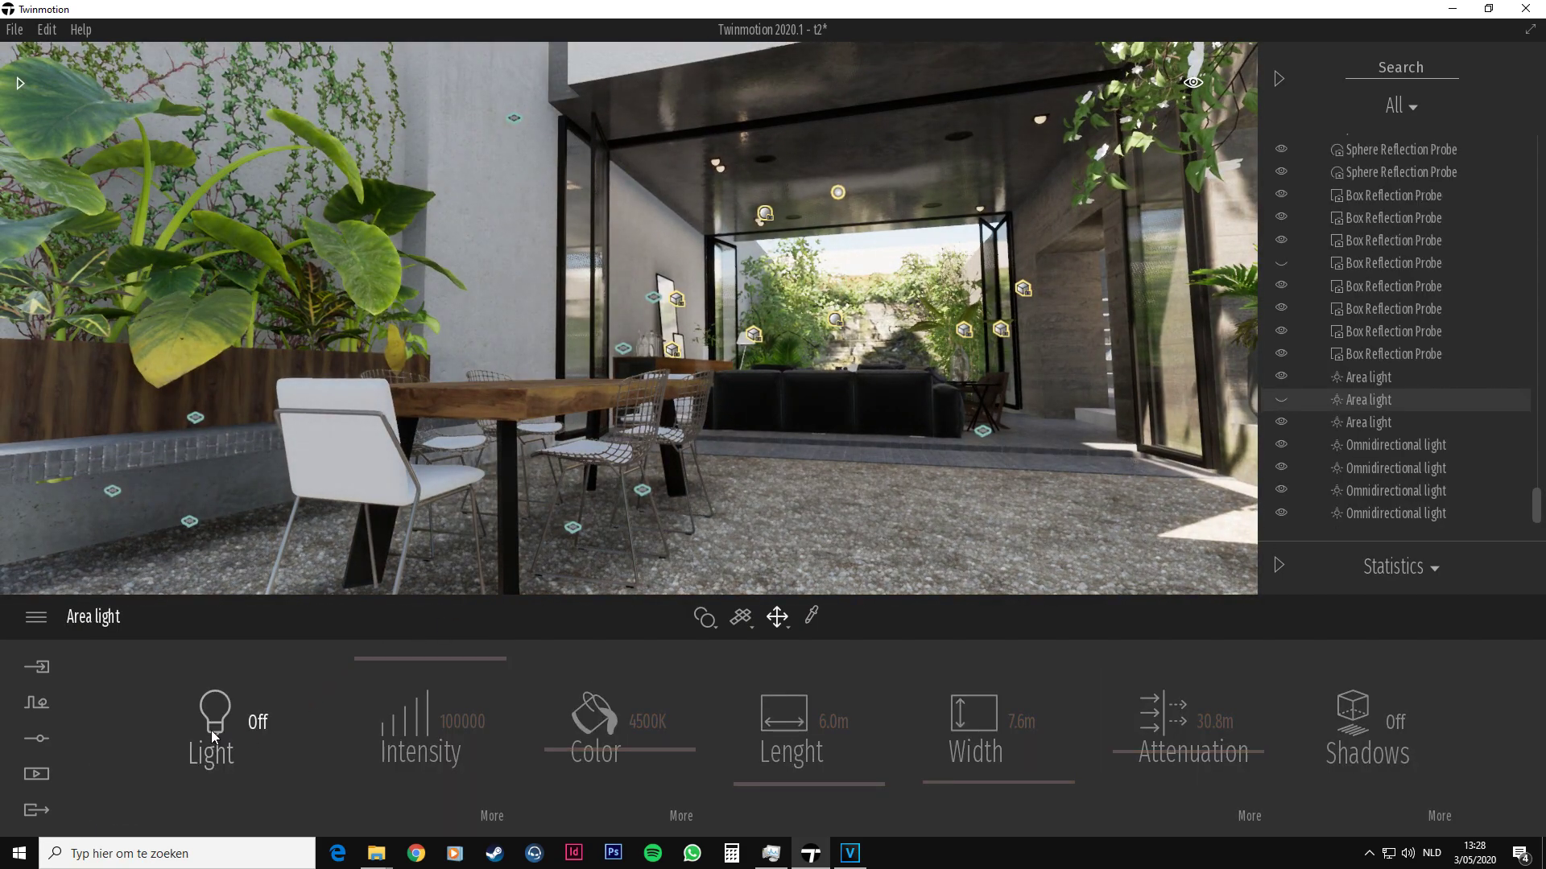
click(211, 731)
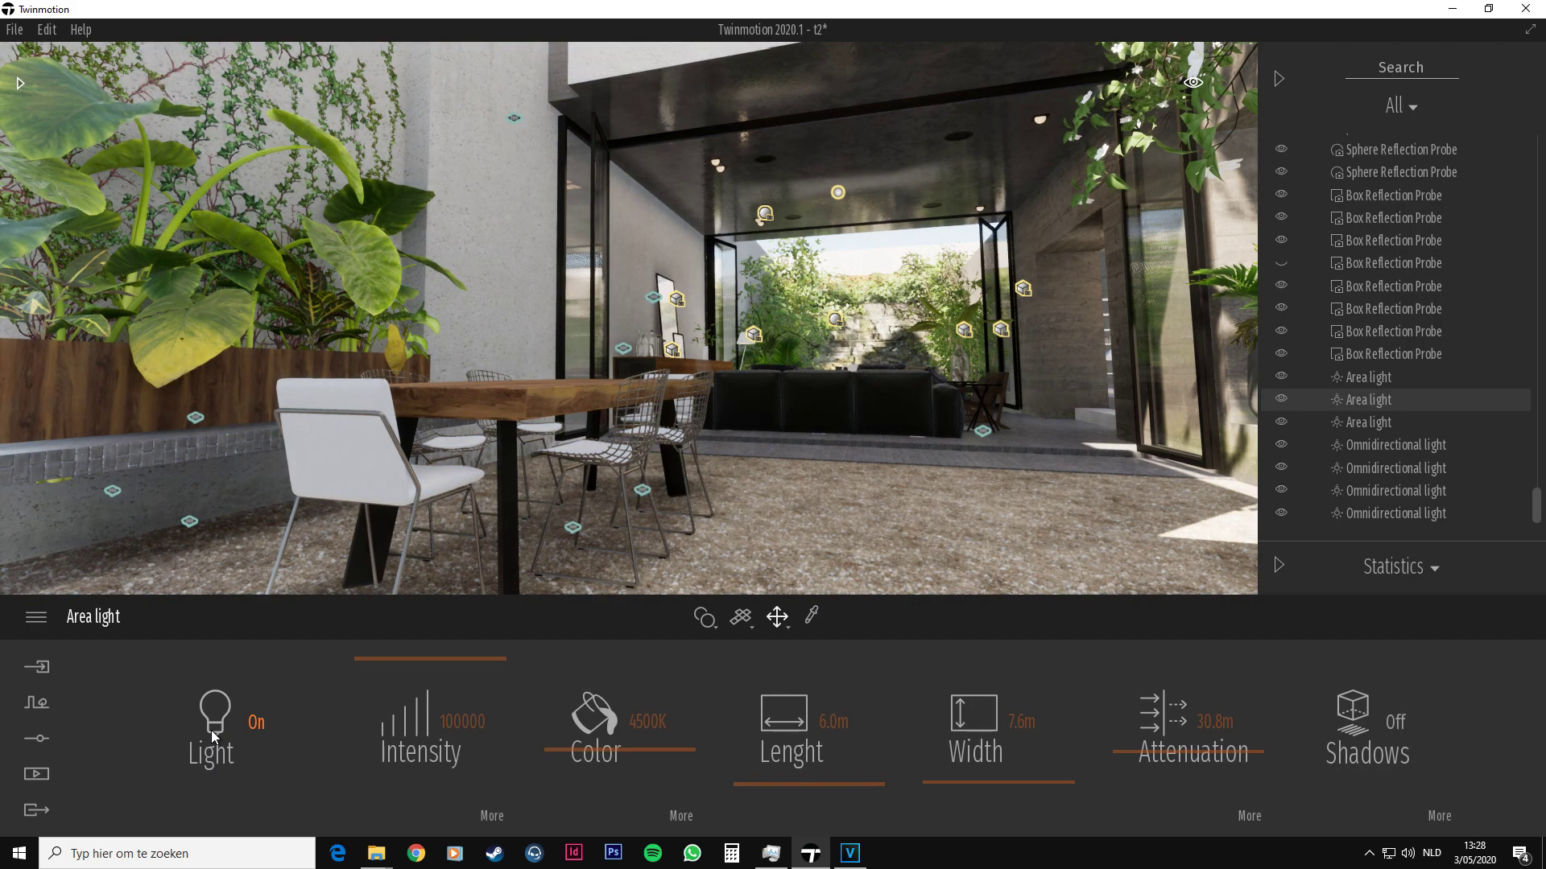
click(211, 731)
click(211, 731)
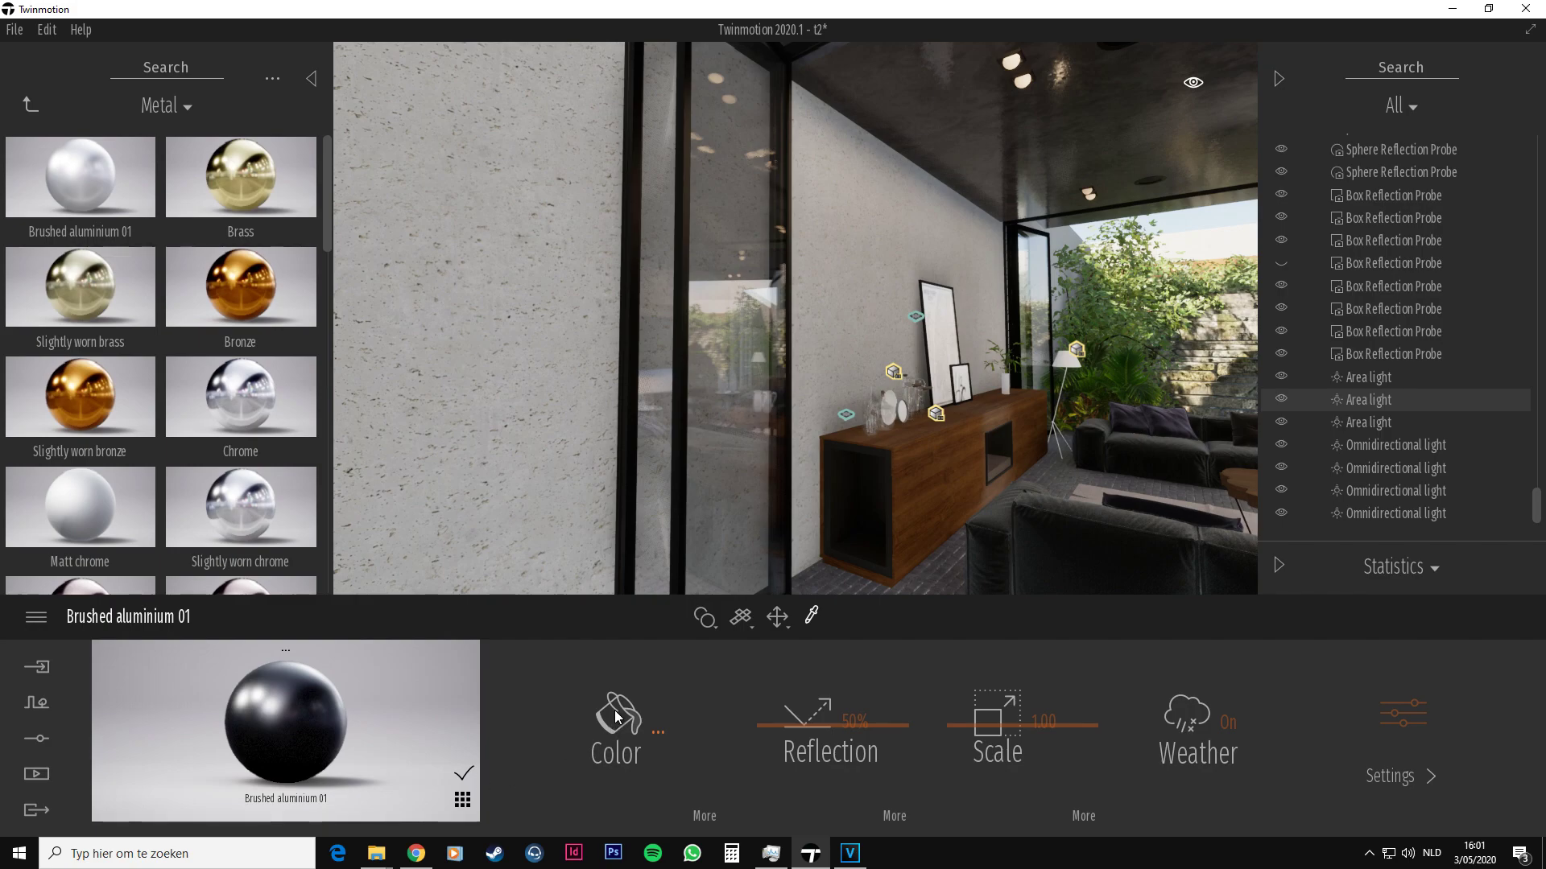
Set the color of the black Brushed aluminium 01 material to RGB 67, 67, 67
click(616, 716)
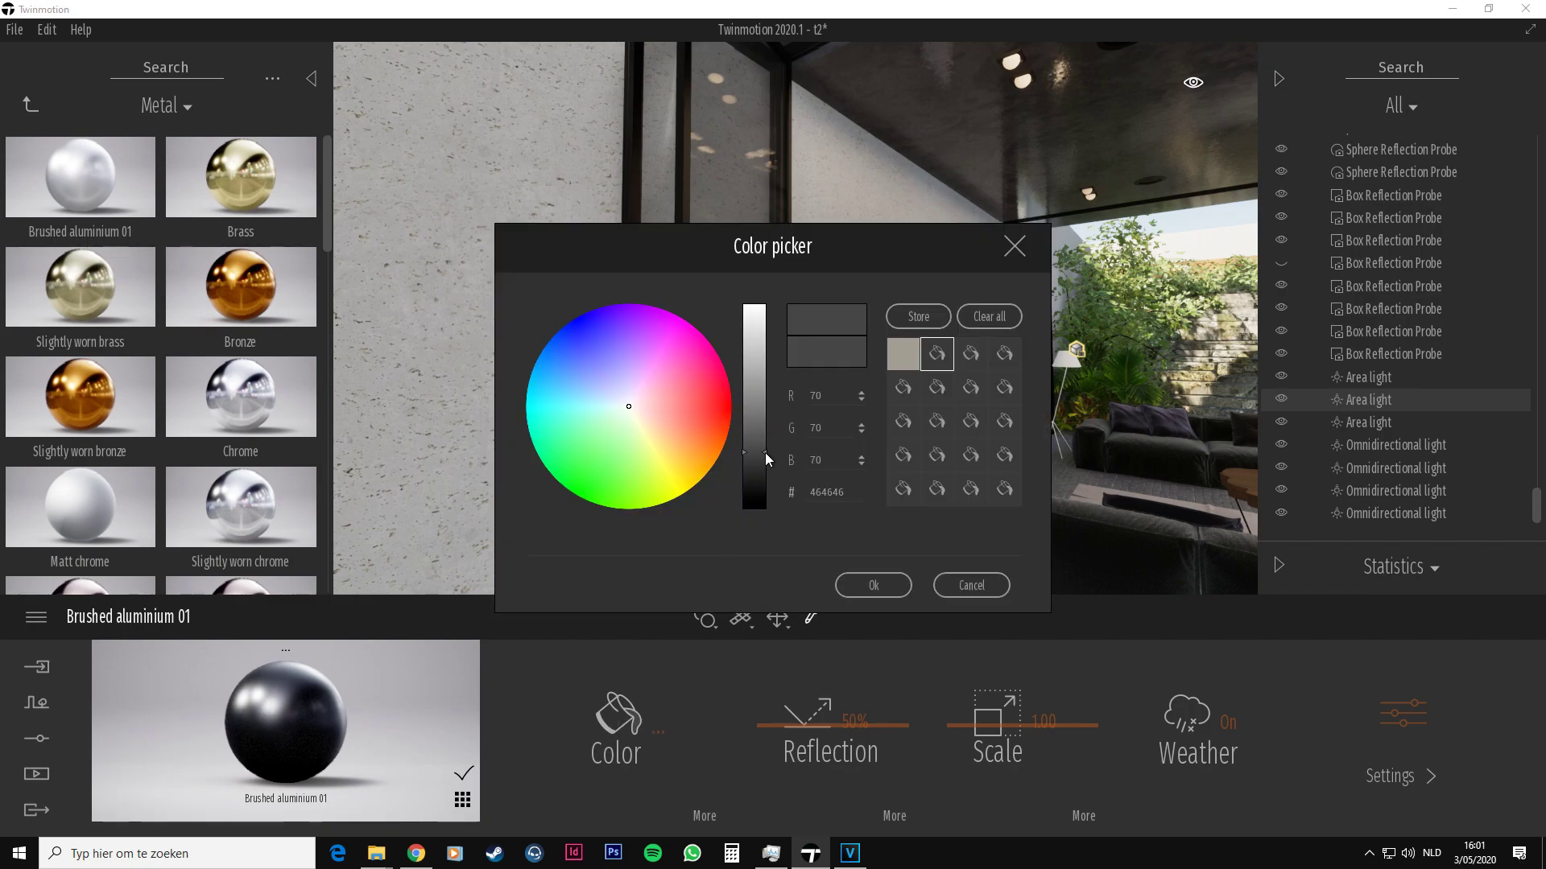
drag(765, 452, 765, 454)
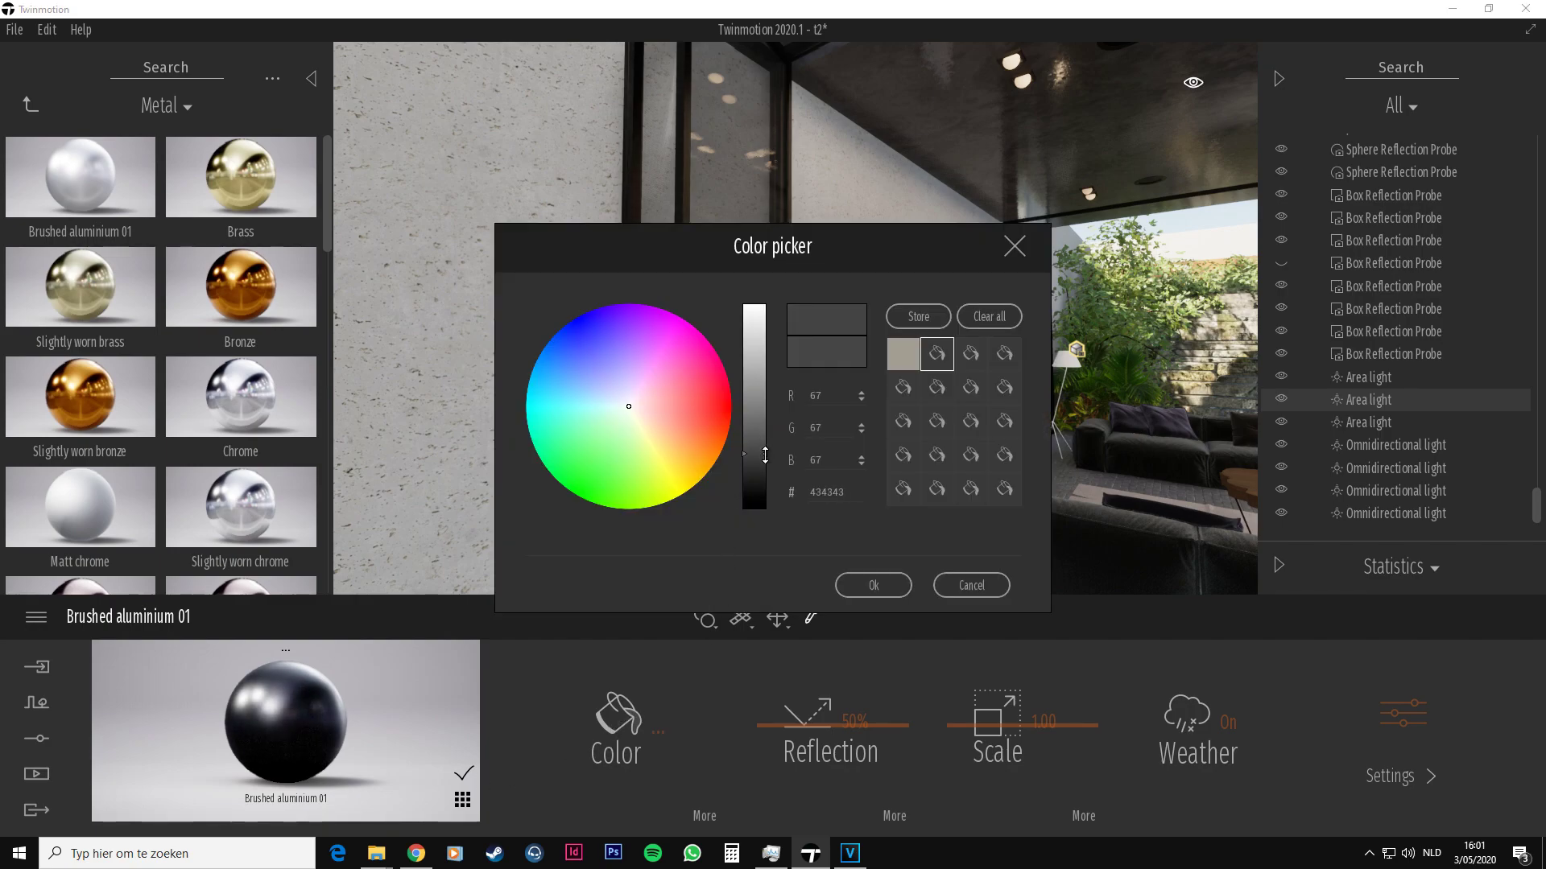
click(875, 584)
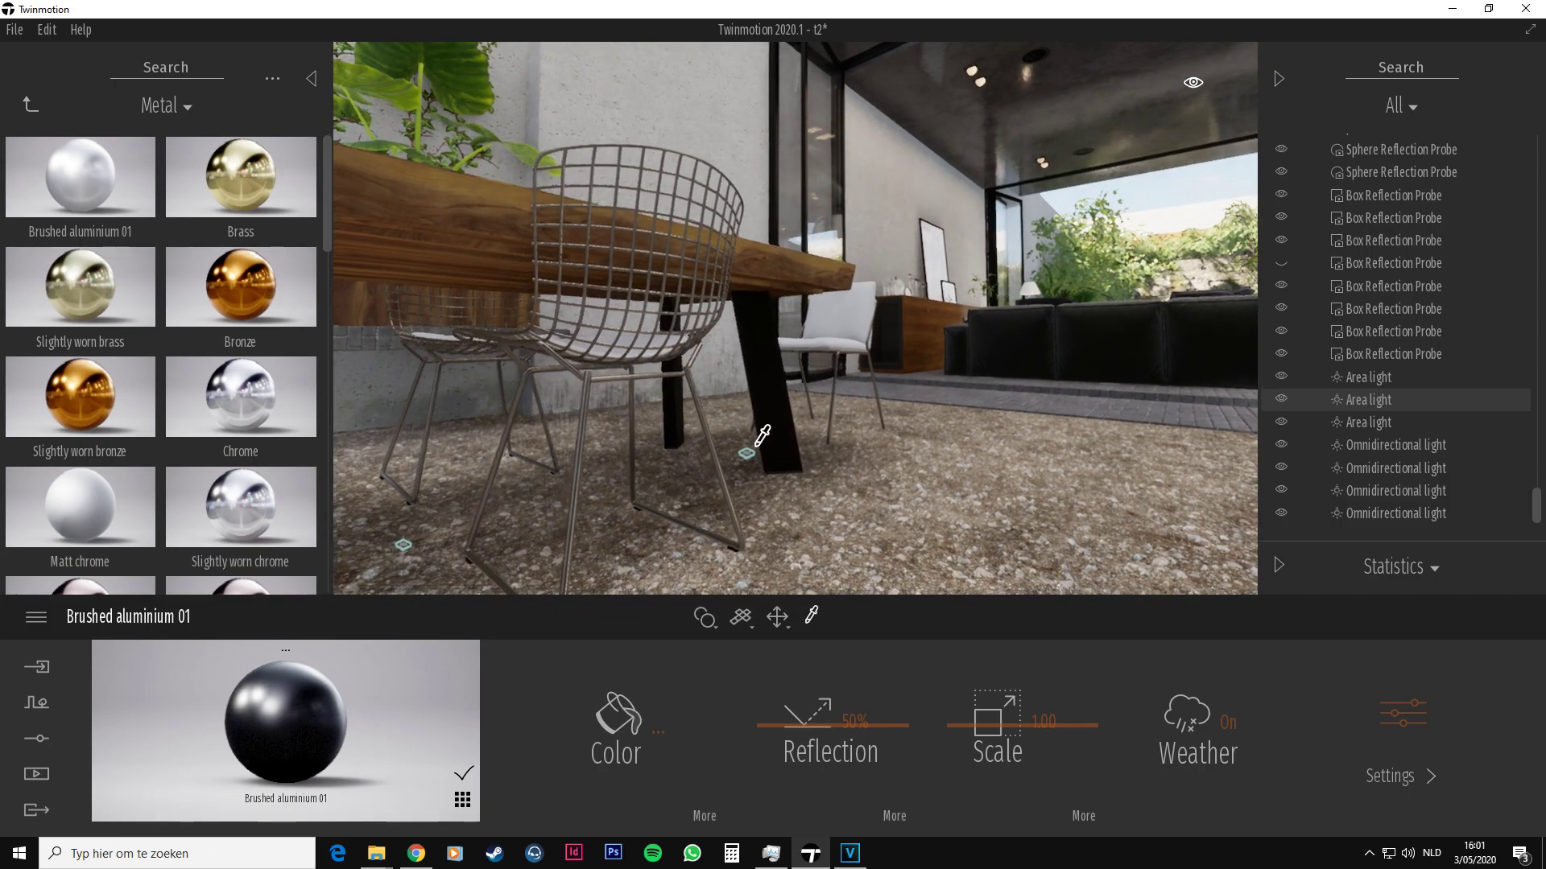
Pick the Brushed aluminium 01 material from the dining table leg and set its reflection to 45%
scroll(756, 445, up, 3)
click(755, 428)
shift+middle_drag(755, 428, 757, 427)
scroll(803, 435, up, 3)
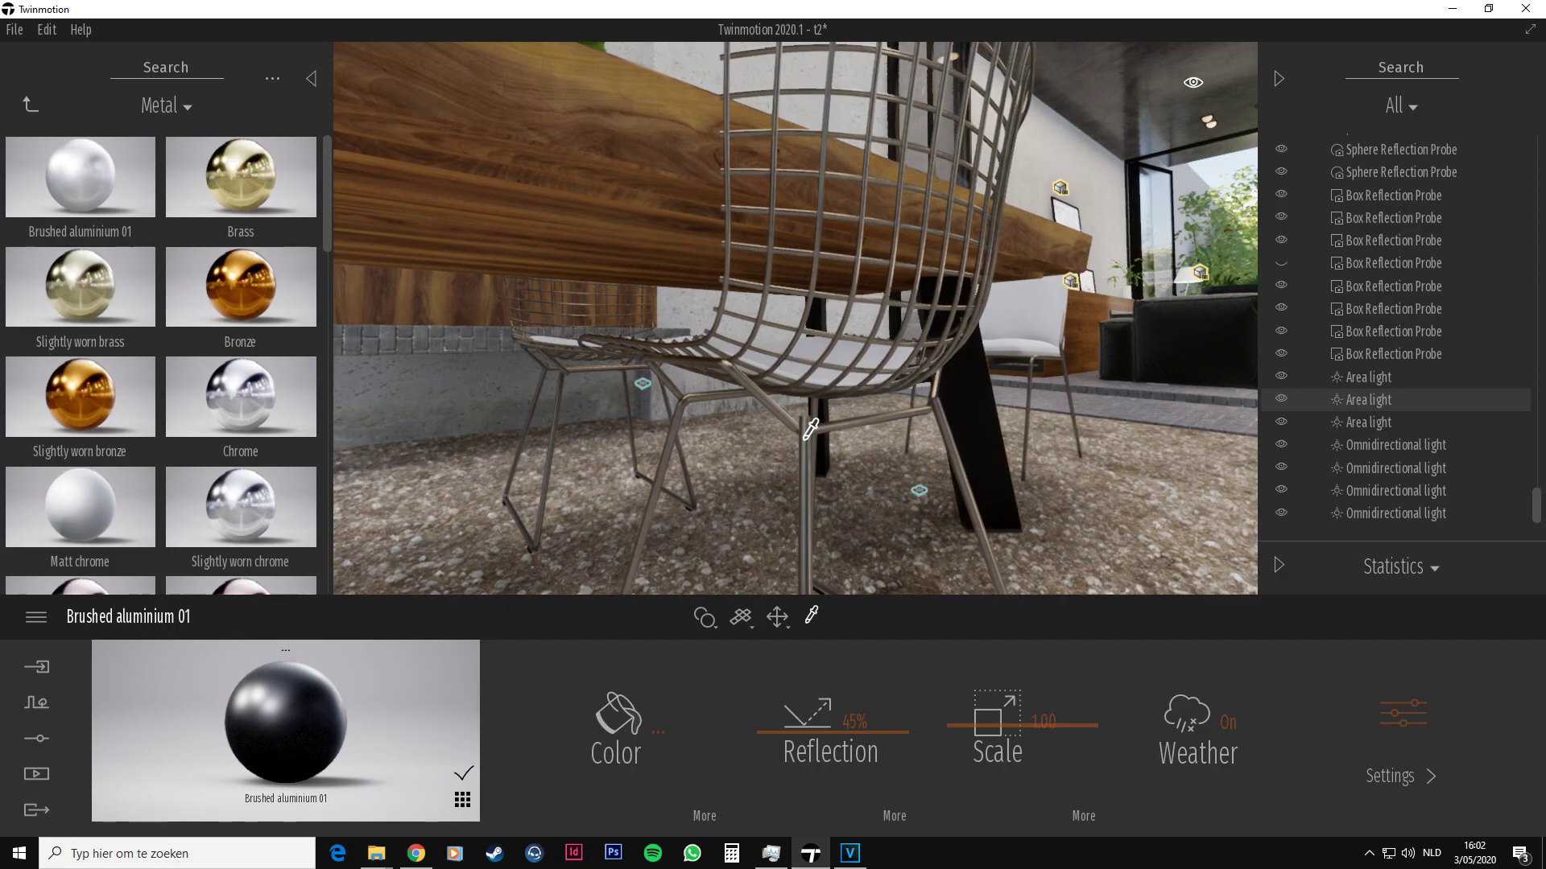
Pick the material of the wire chair's metal frame and examine it up close
click(805, 438)
key(Up)
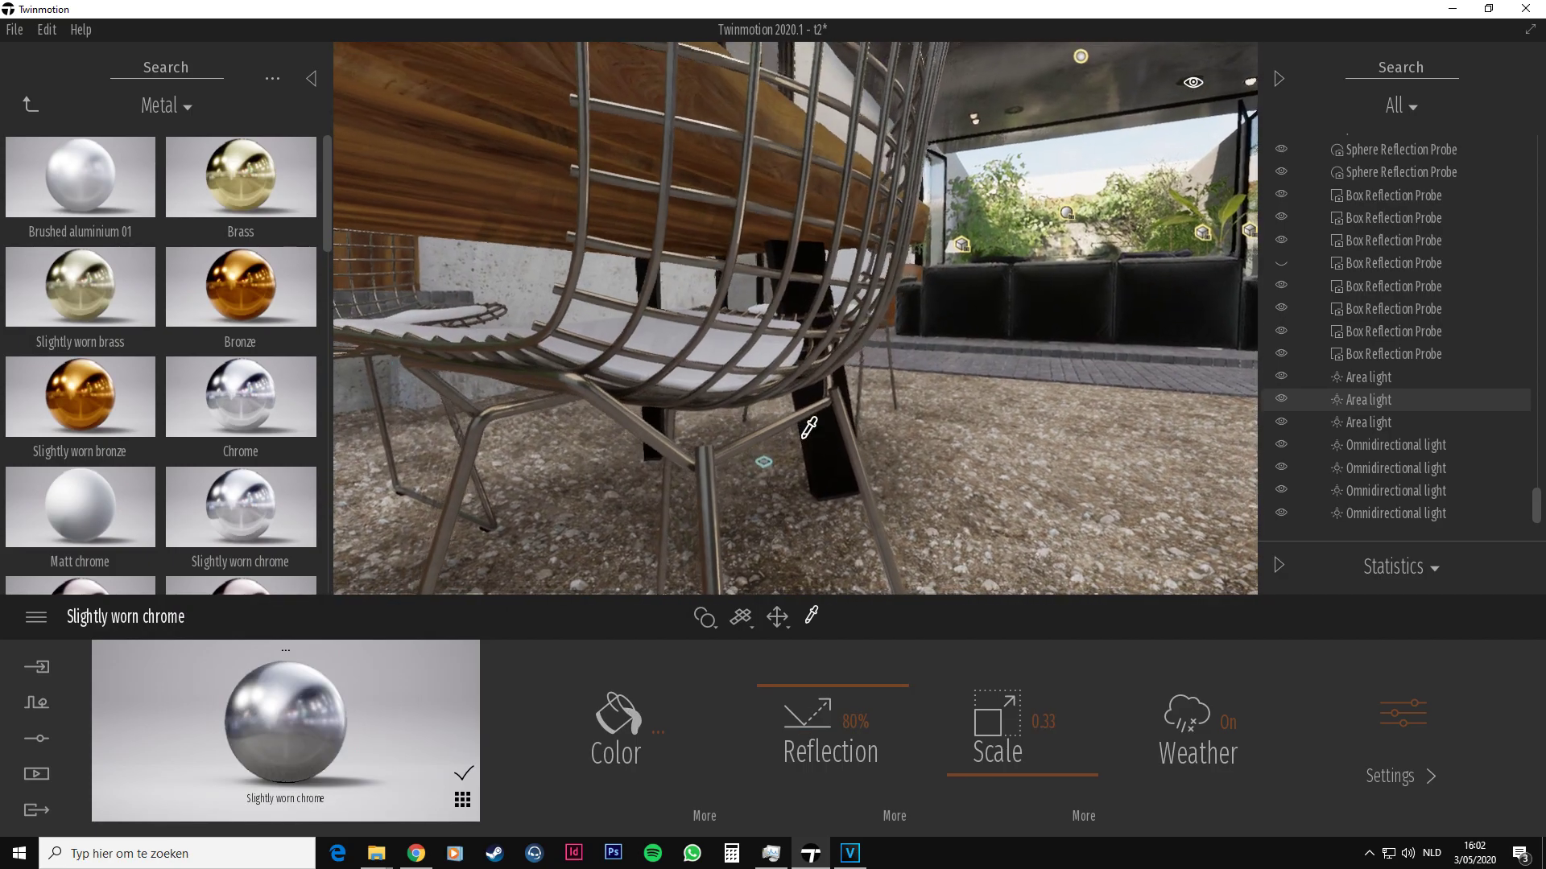
middle_drag(802, 438, 804, 434)
right_drag(803, 435, 807, 429)
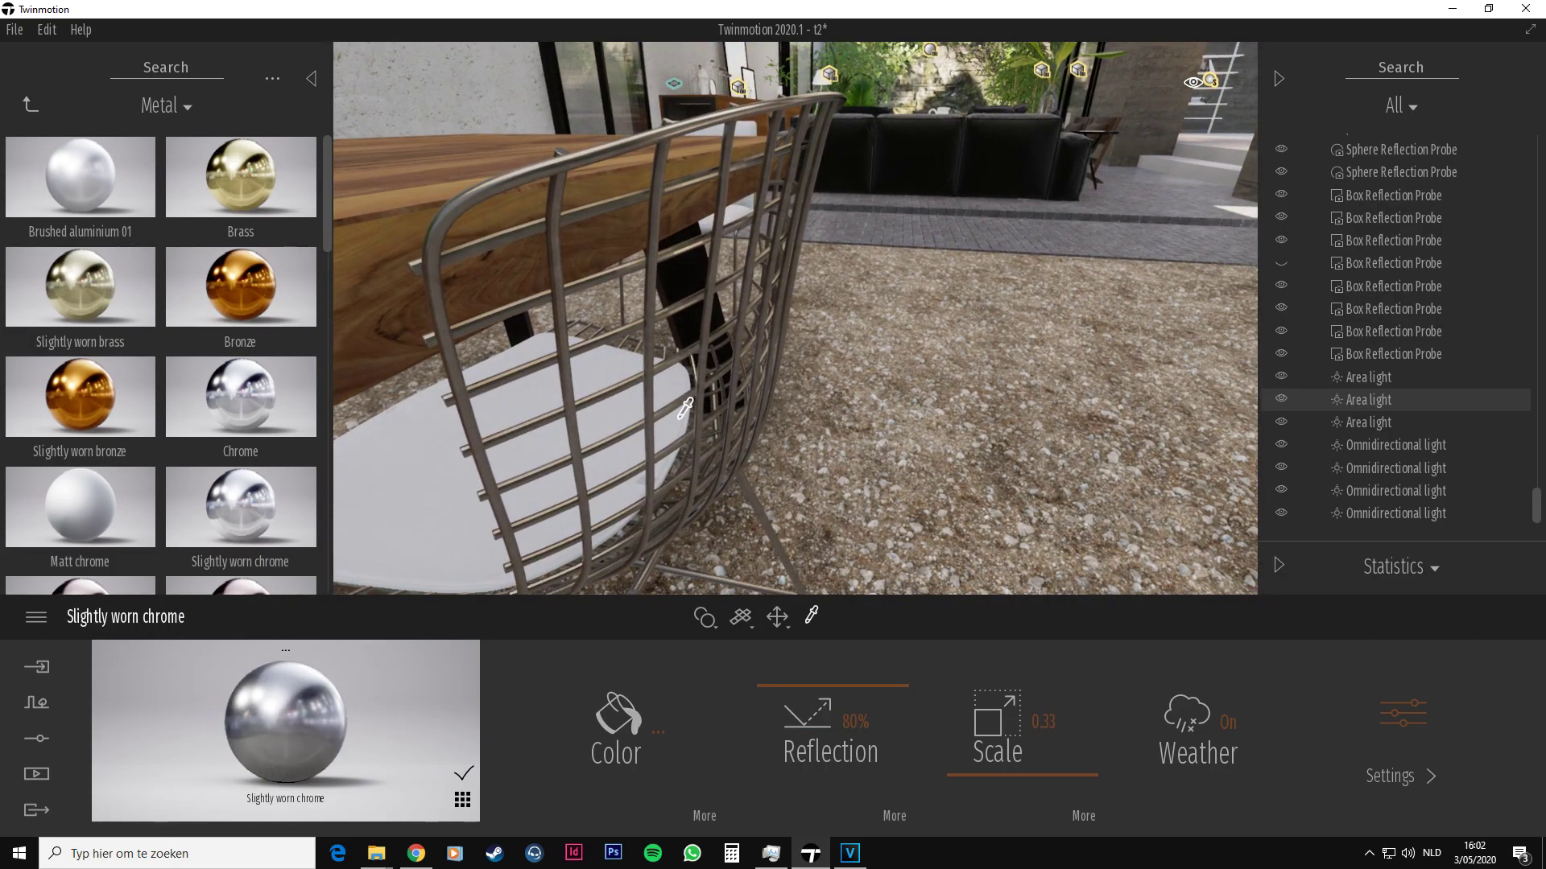
Hide the selected area light in the scene graph and show it again to compare its effect on the chair
click(1282, 398)
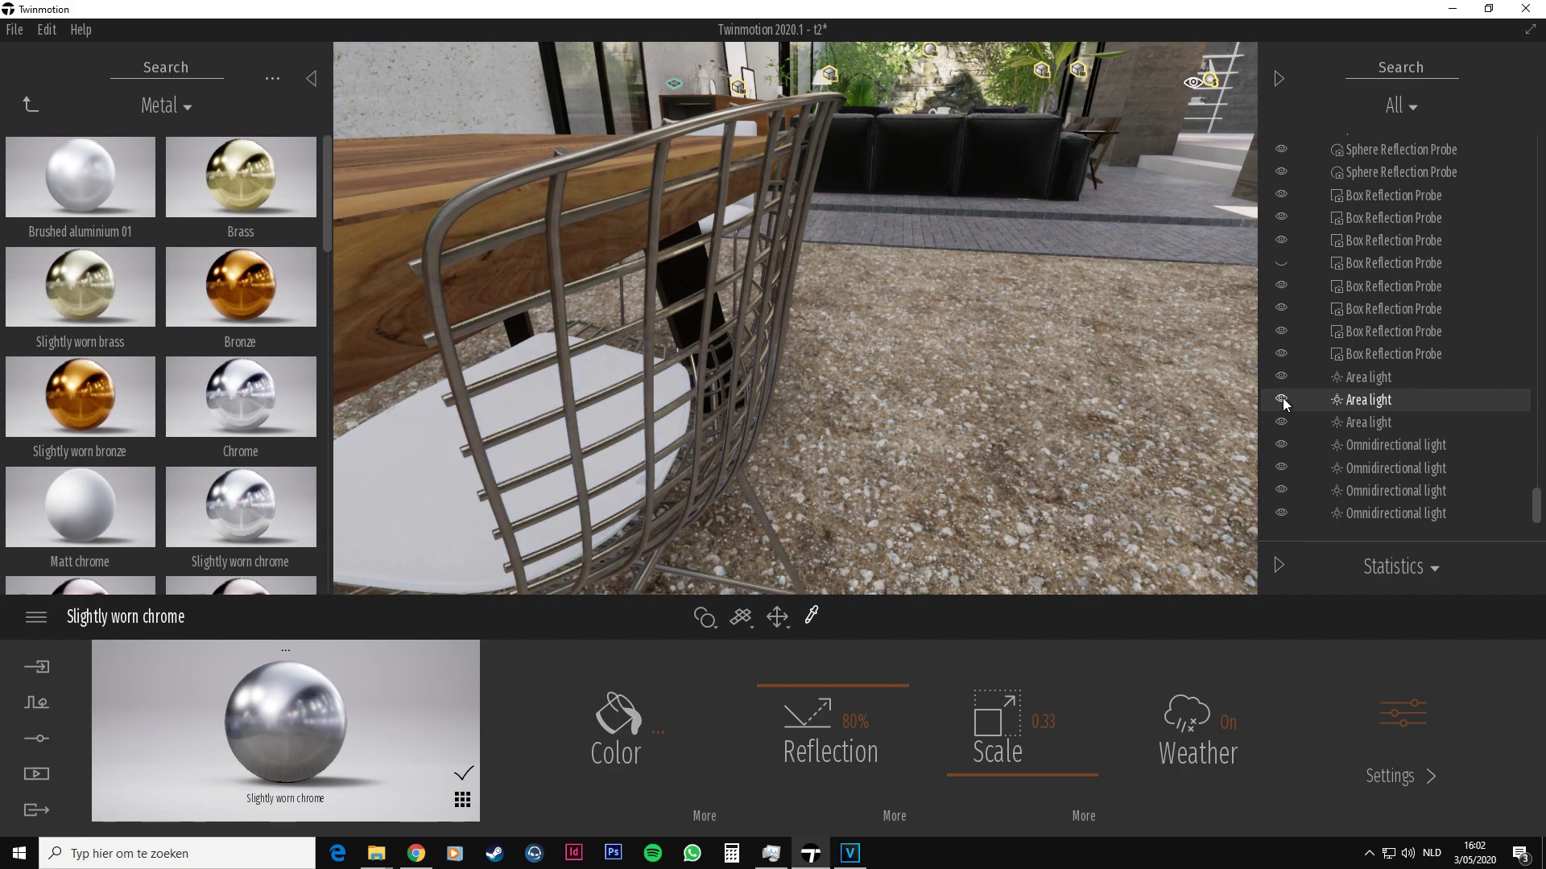
click(1282, 399)
scroll(931, 358, down, 3)
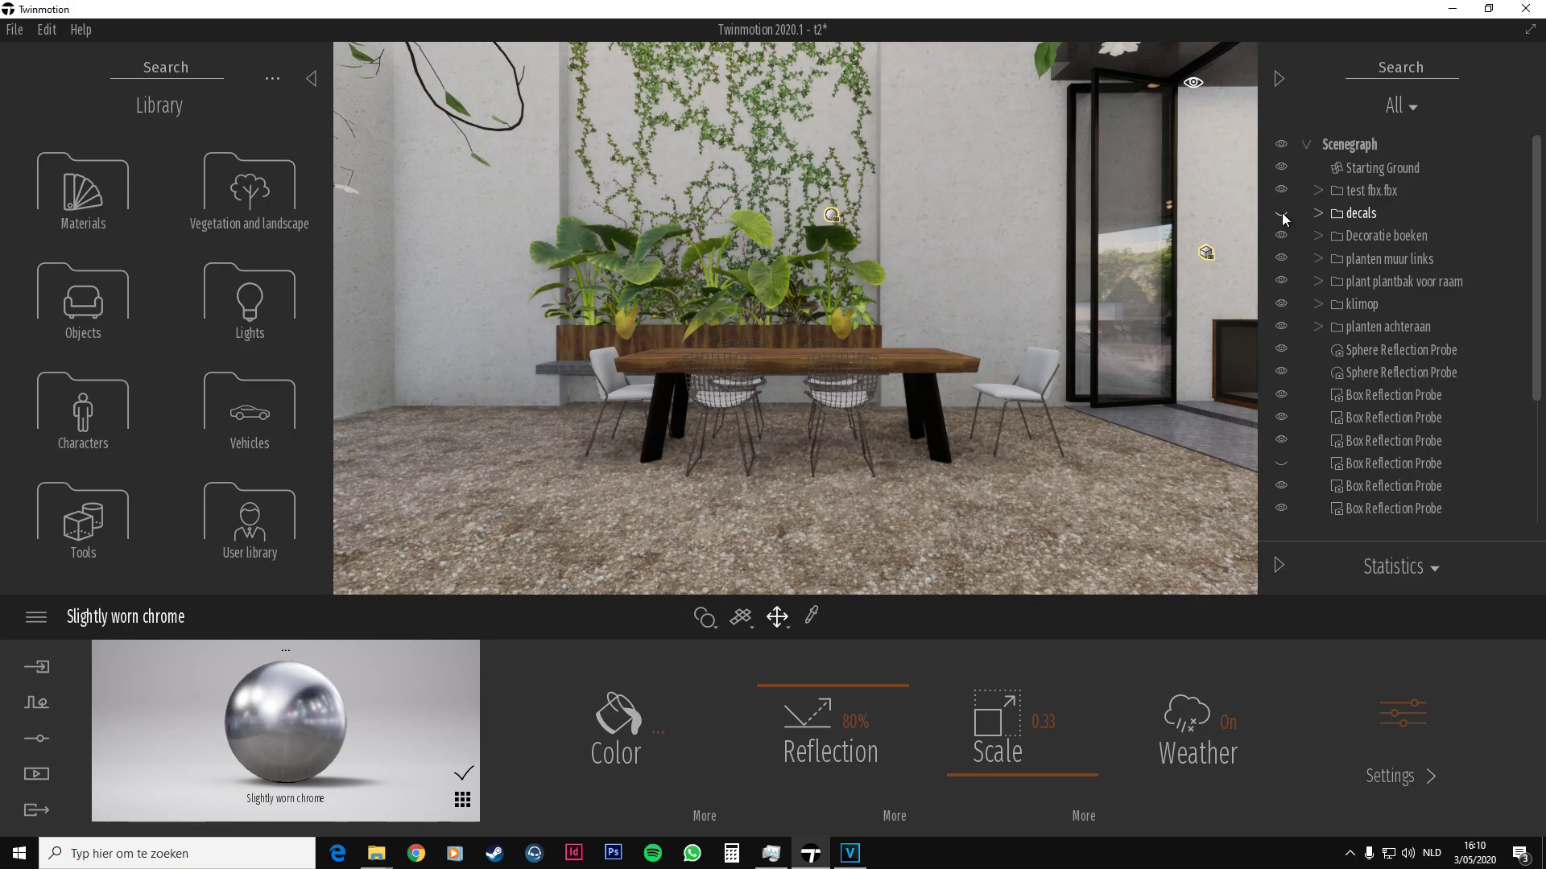
Hide the decals group in the scene graph and show it again to compare the walls and ground
right_drag(1219, 213, 1218, 212)
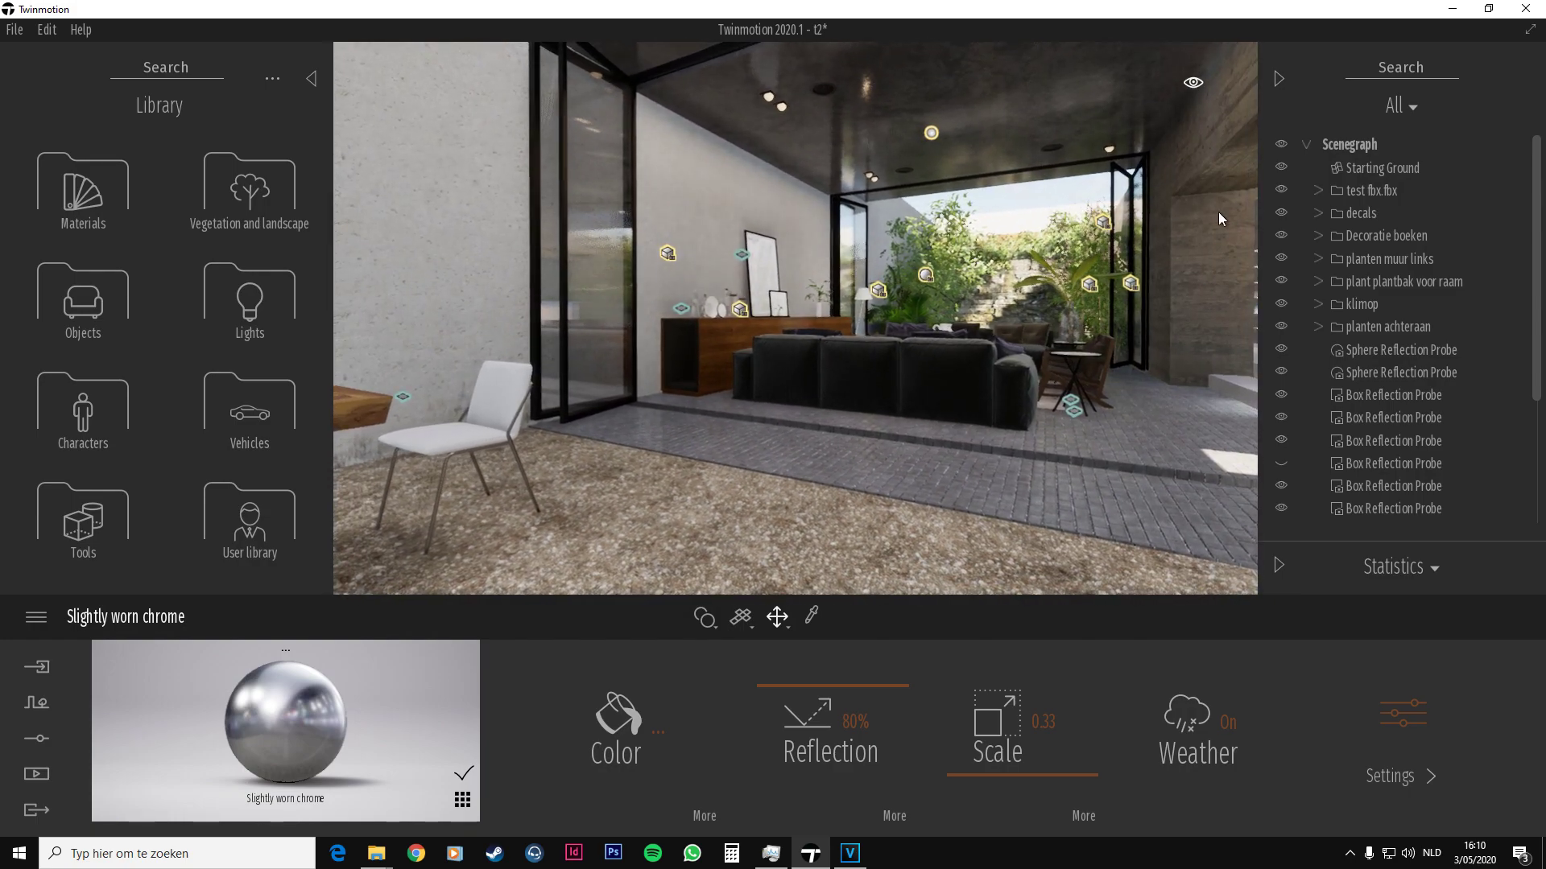
click(1284, 209)
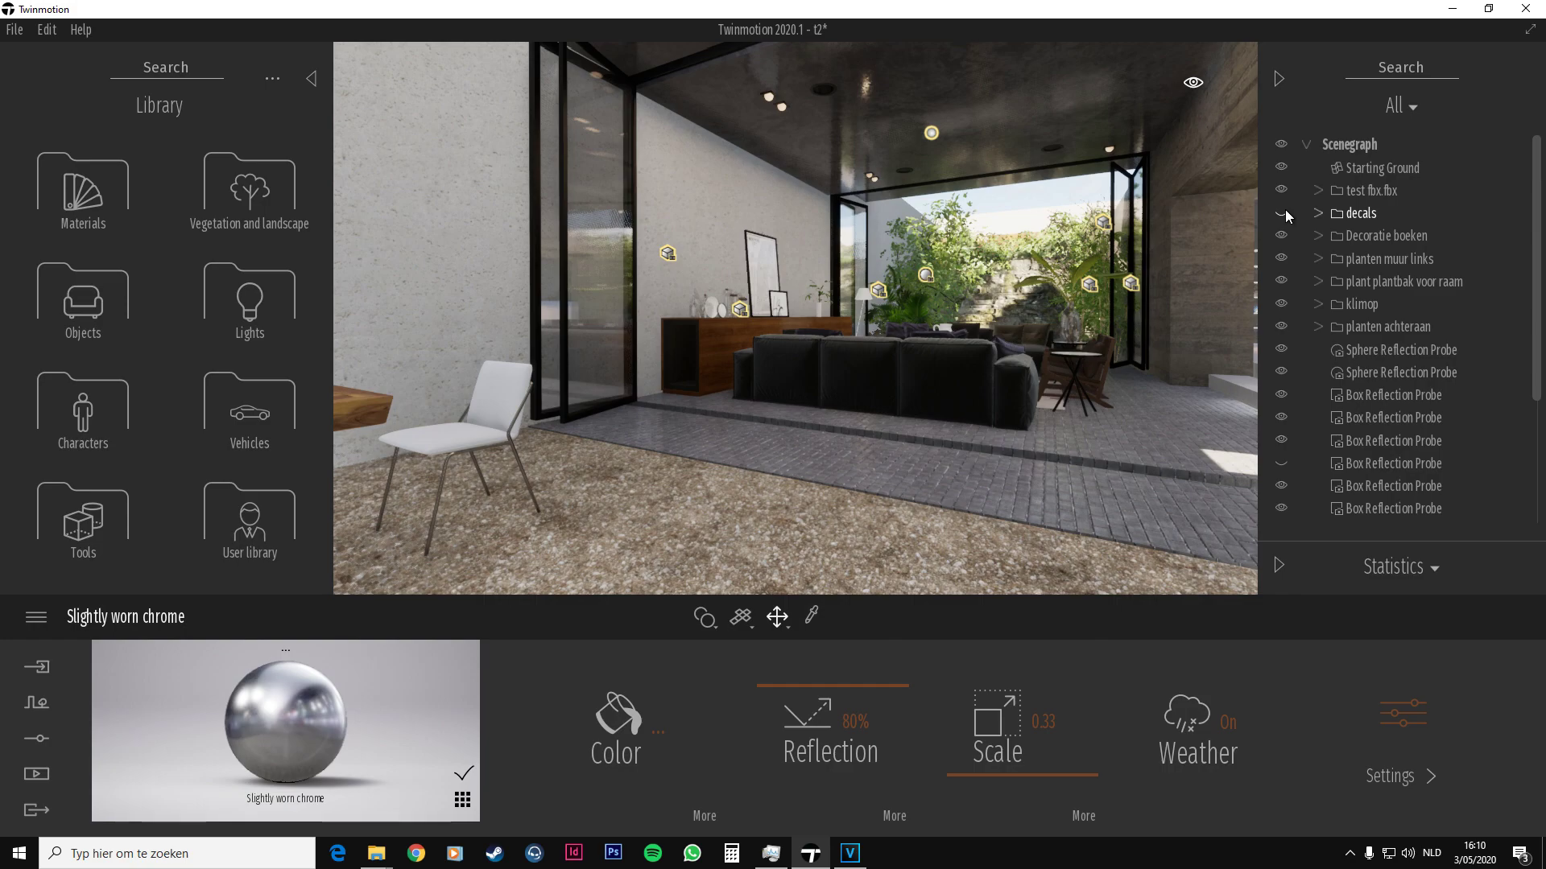
click(1285, 210)
Browse the object library's decals down to the Shadow square and Shadow round entries, and close the library
right_drag(1219, 212, 1220, 212)
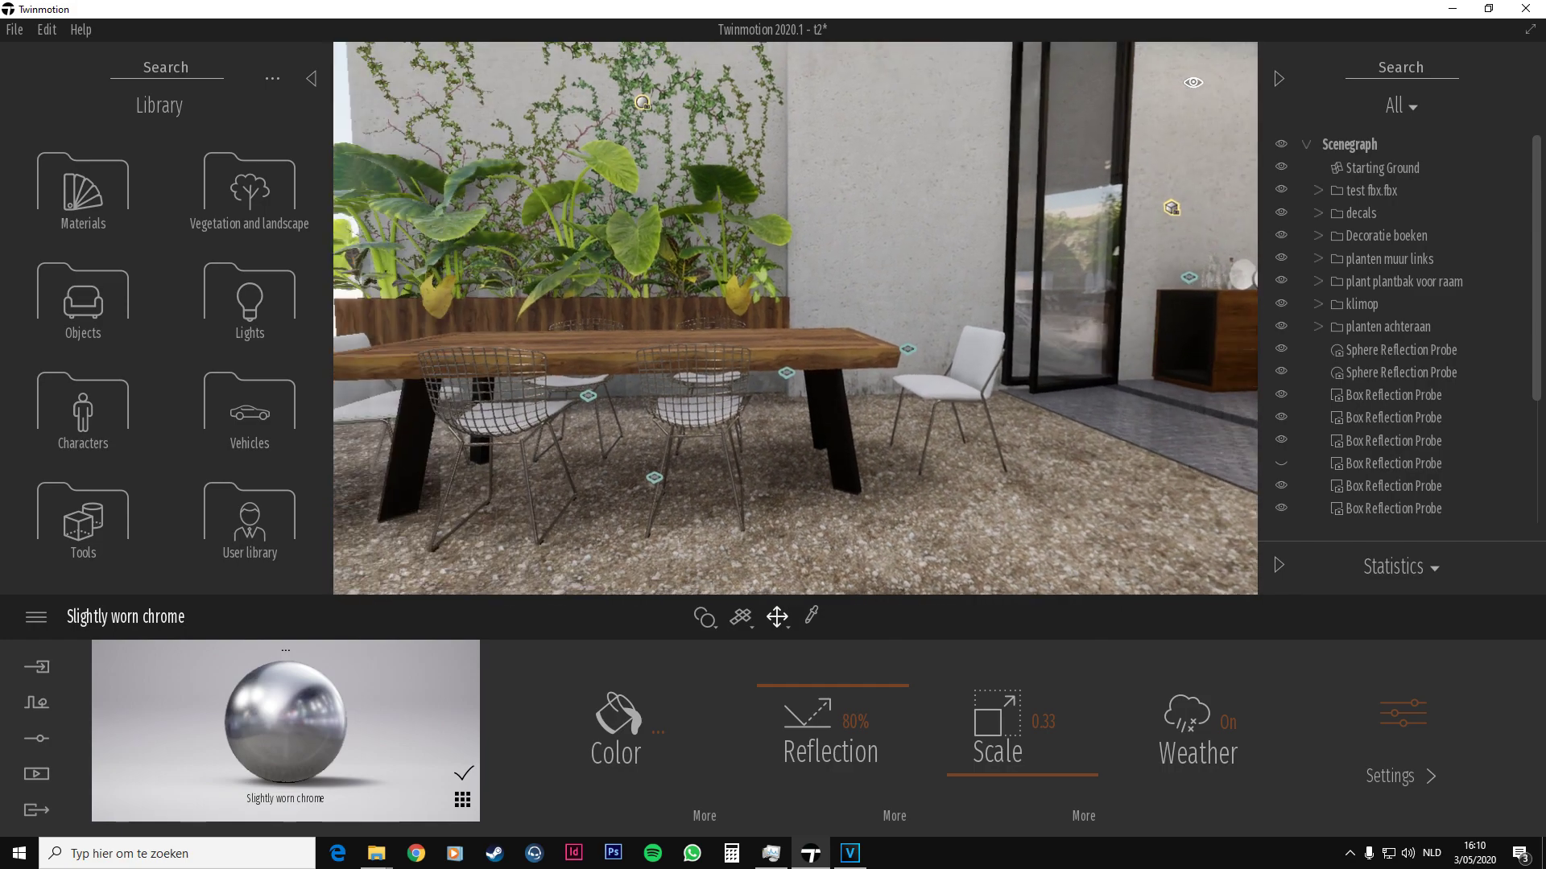
click(94, 320)
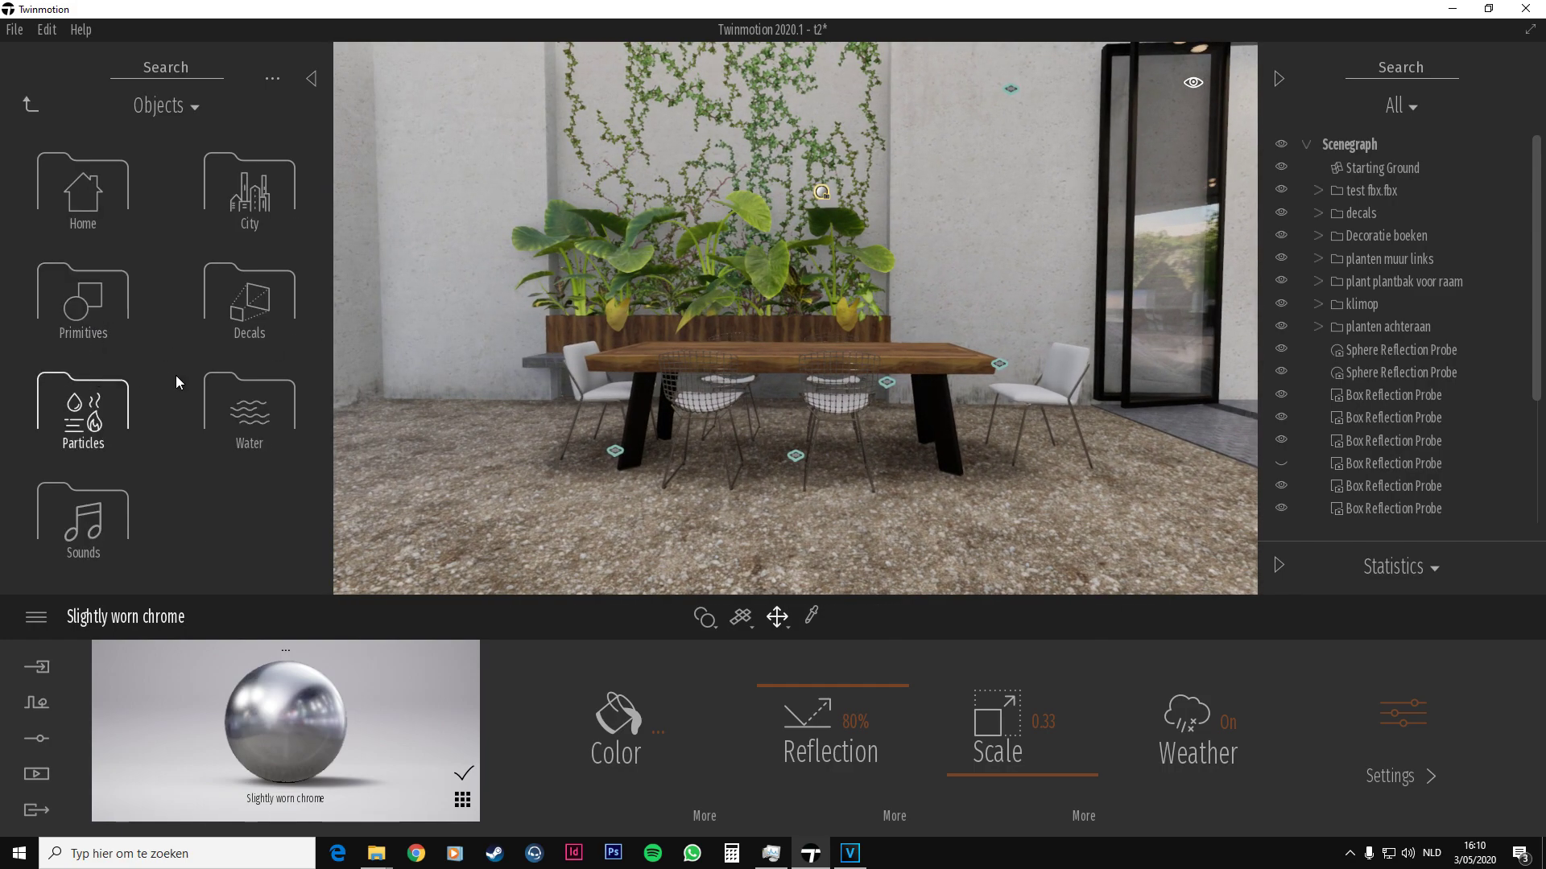
click(250, 297)
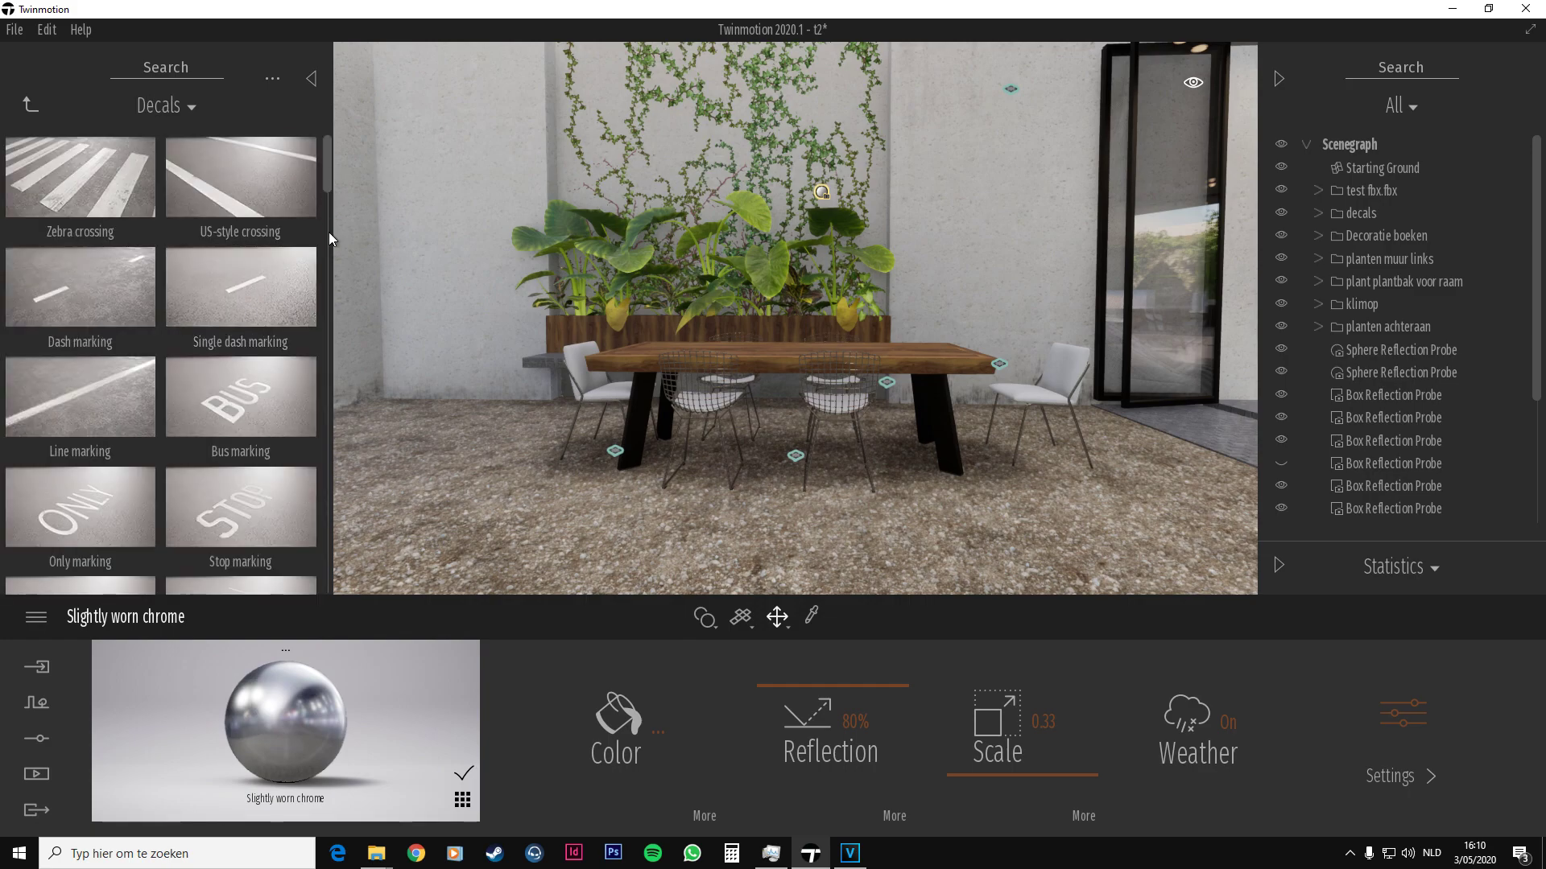
drag(329, 233, 306, 515)
scroll(308, 548, down, 5)
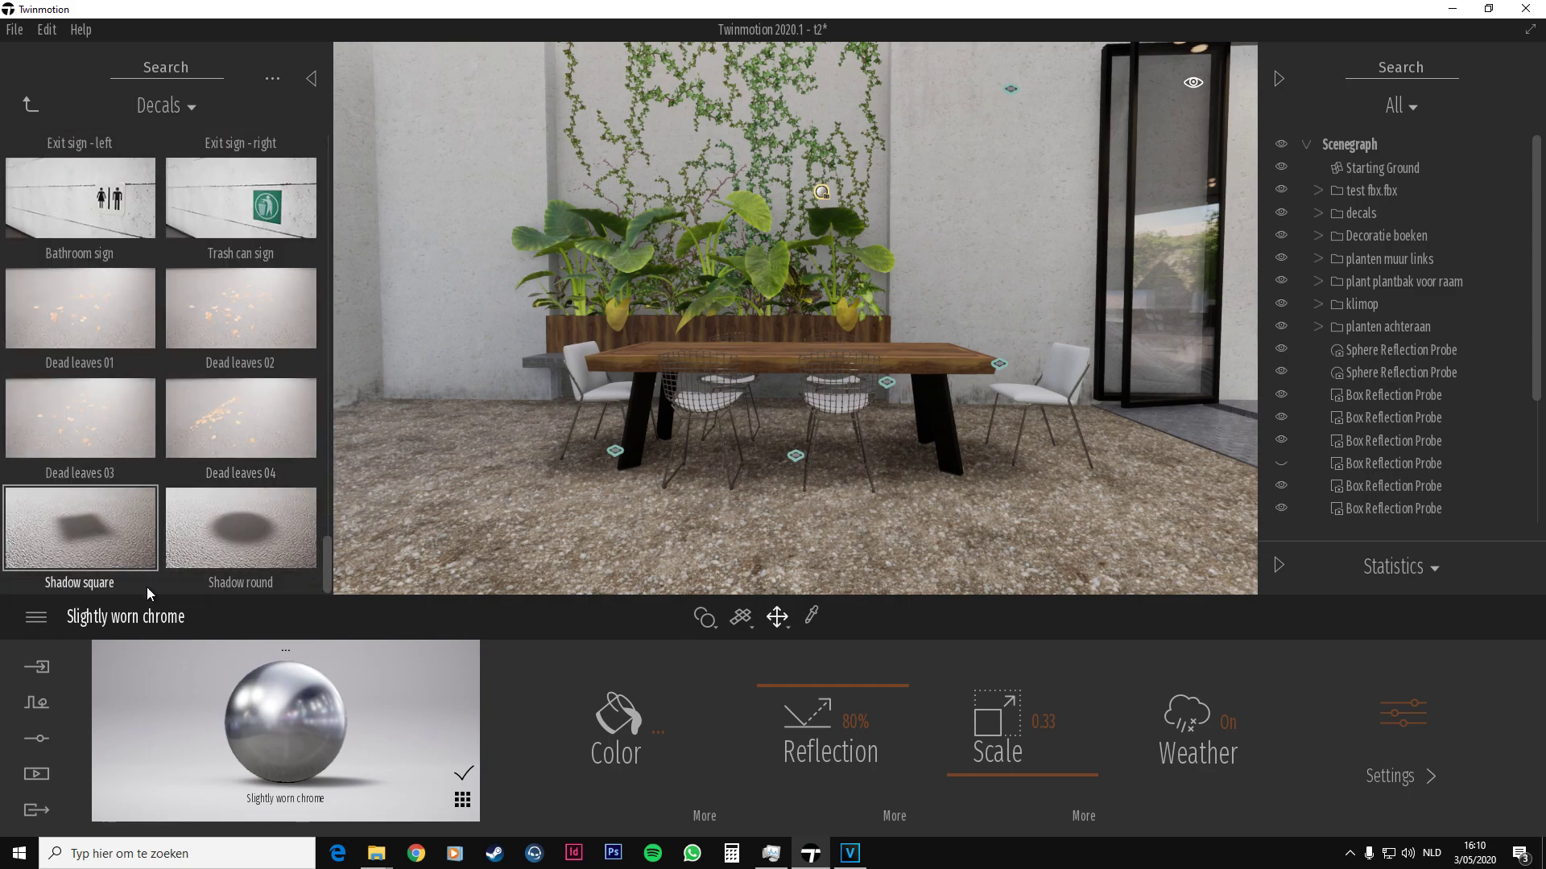
click(310, 78)
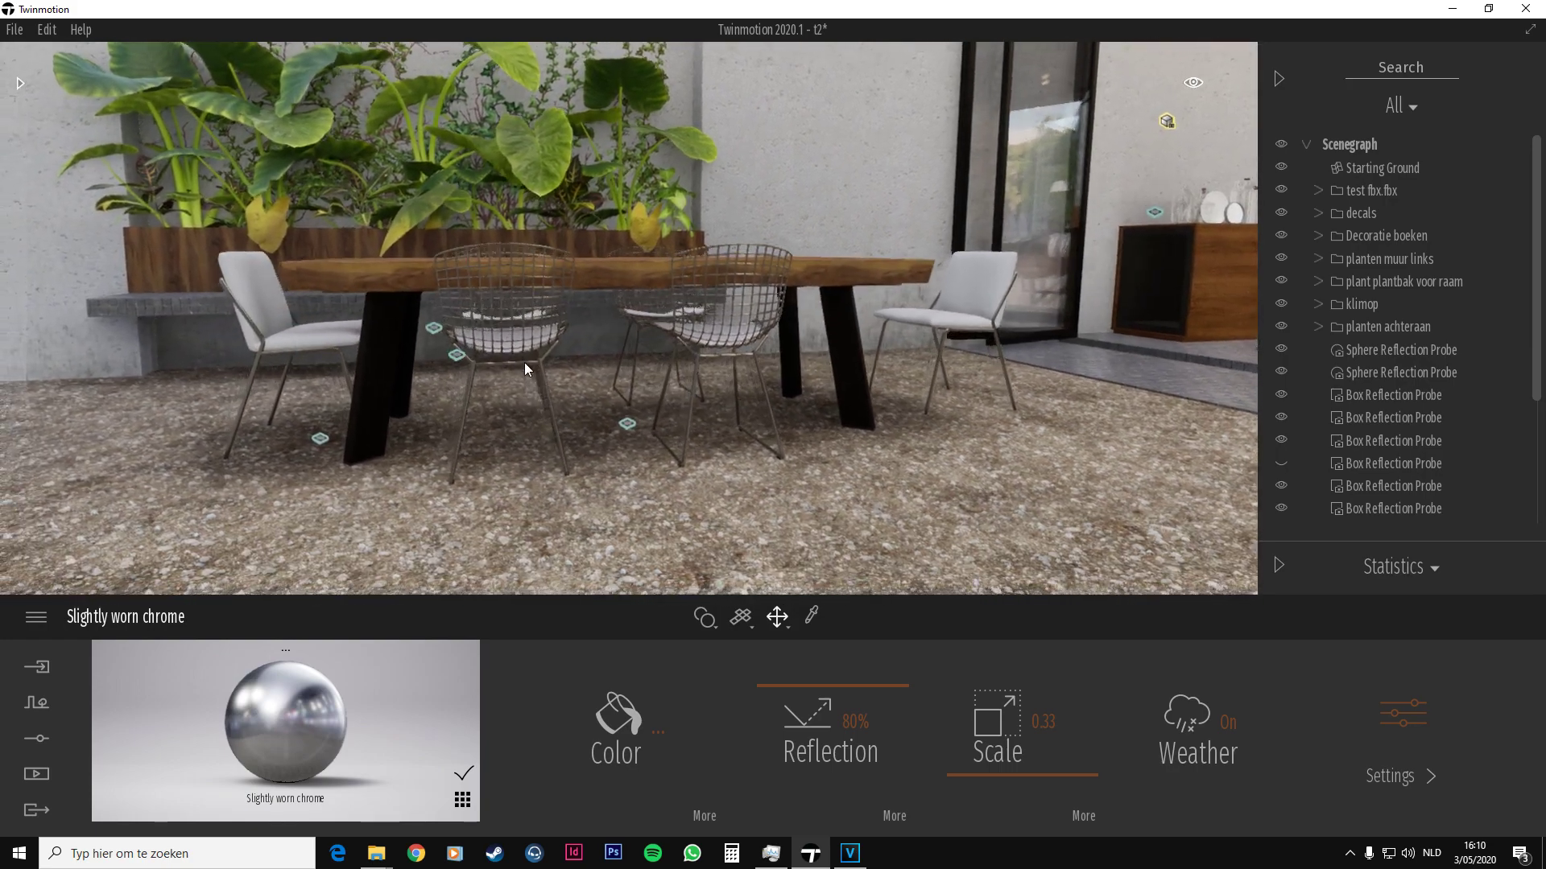
Set the opacity of the square shadow decal under the dining table to 55% and its offset to 1%
click(633, 424)
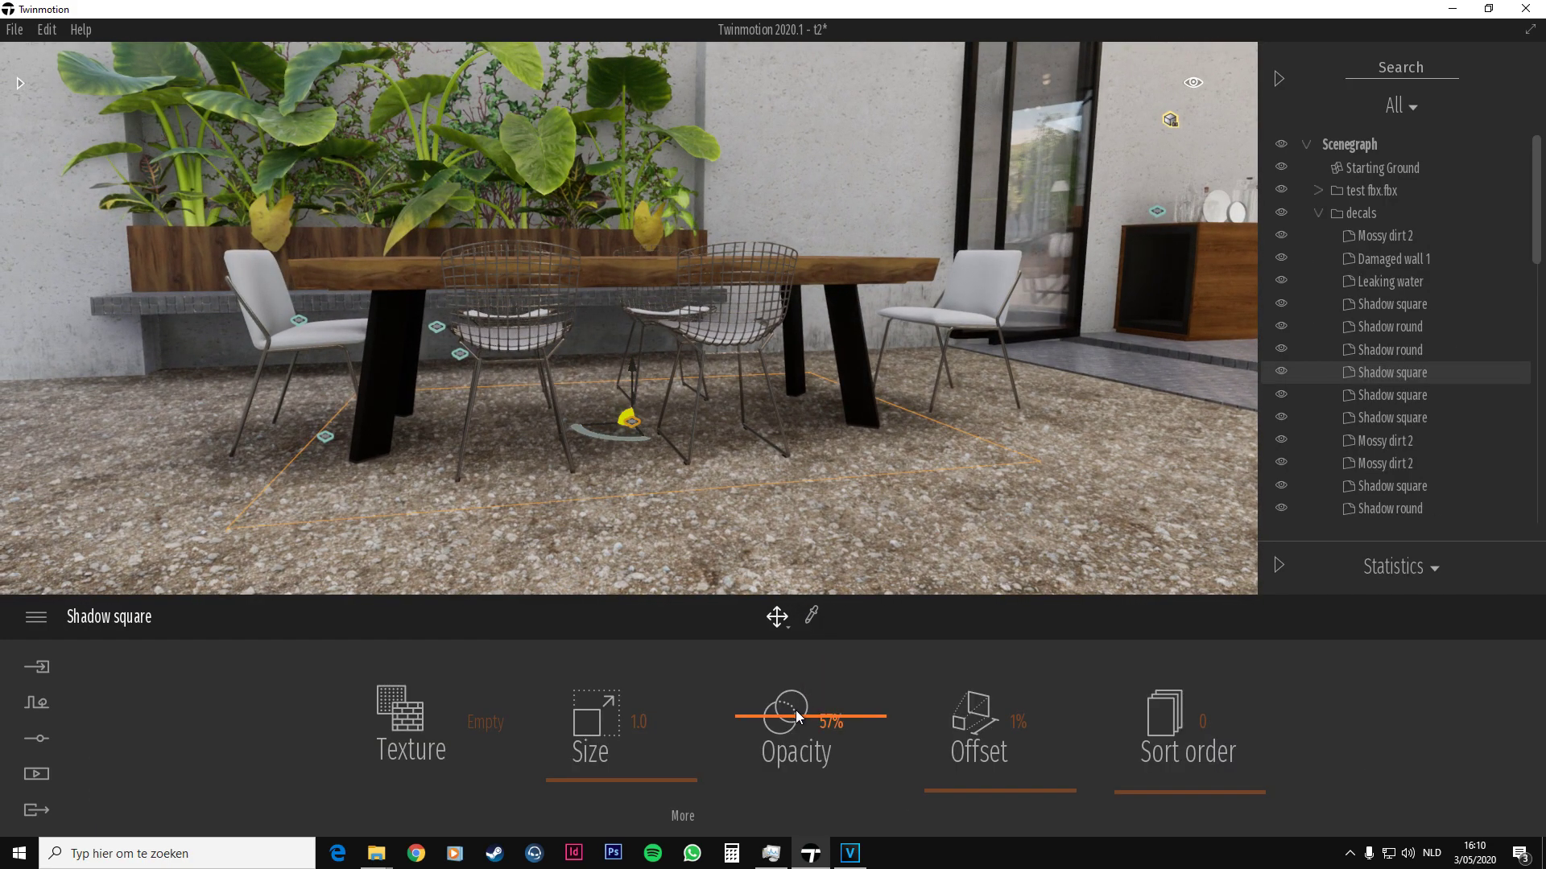
mouse_move(797, 715)
mouse_down()
mouse_move(803, 675)
mouse_move(803, 721)
mouse_up()
mouse_move(976, 789)
mouse_down()
mouse_move(995, 728)
mouse_move(999, 795)
mouse_up()
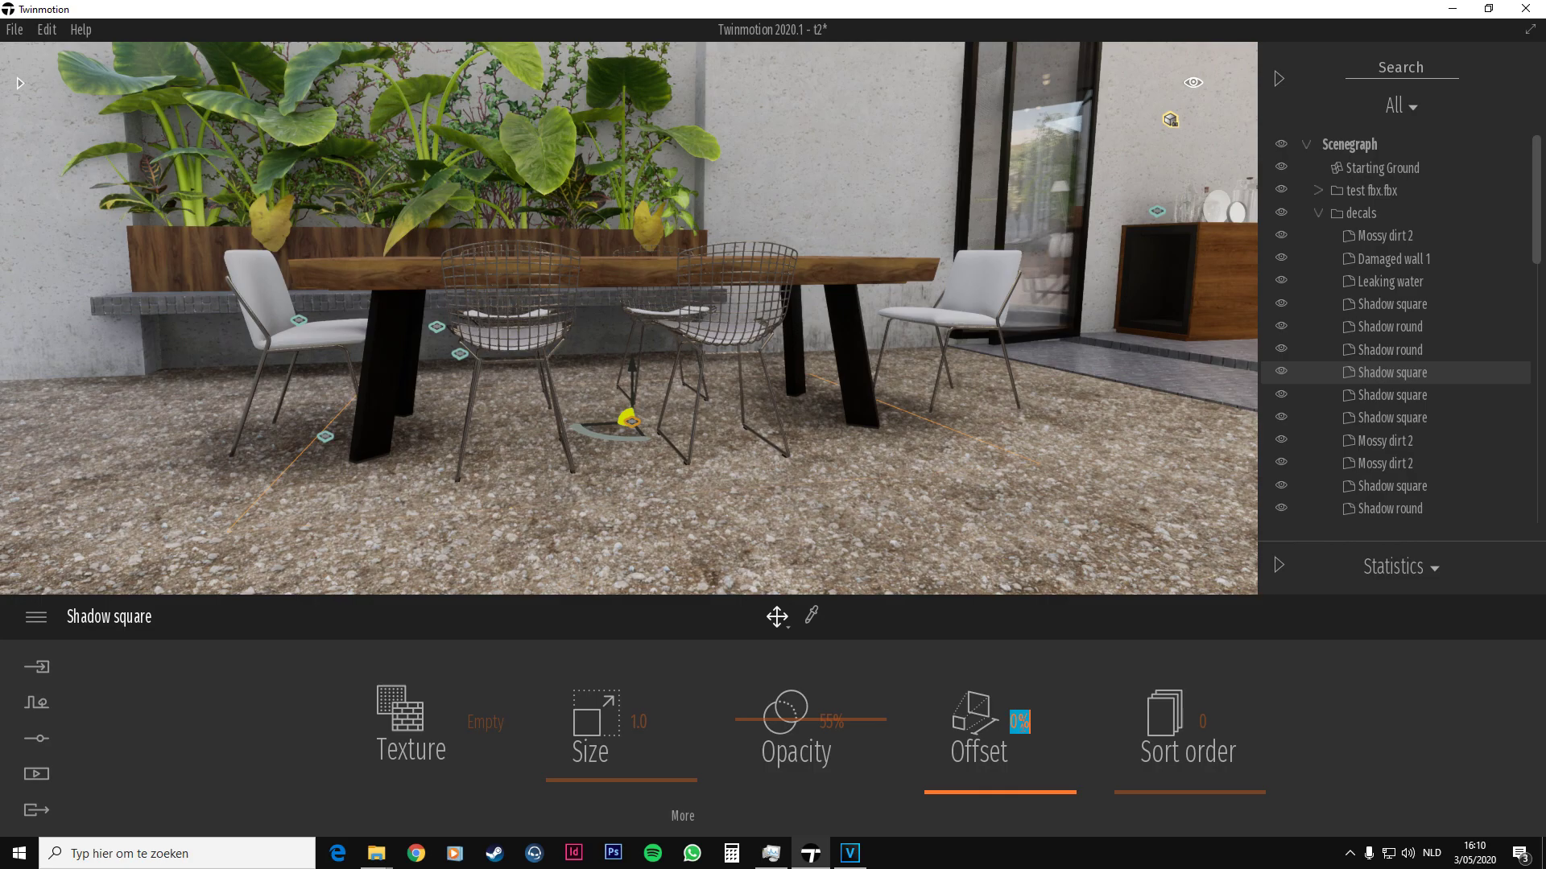
key(Return)
Select the round shadow decal under the wooden armchair and hide and reshow the decals group to compare the floor there
right_drag(773, 499, 901, 499)
key(w)
key(w)
key(d)
key(Up)
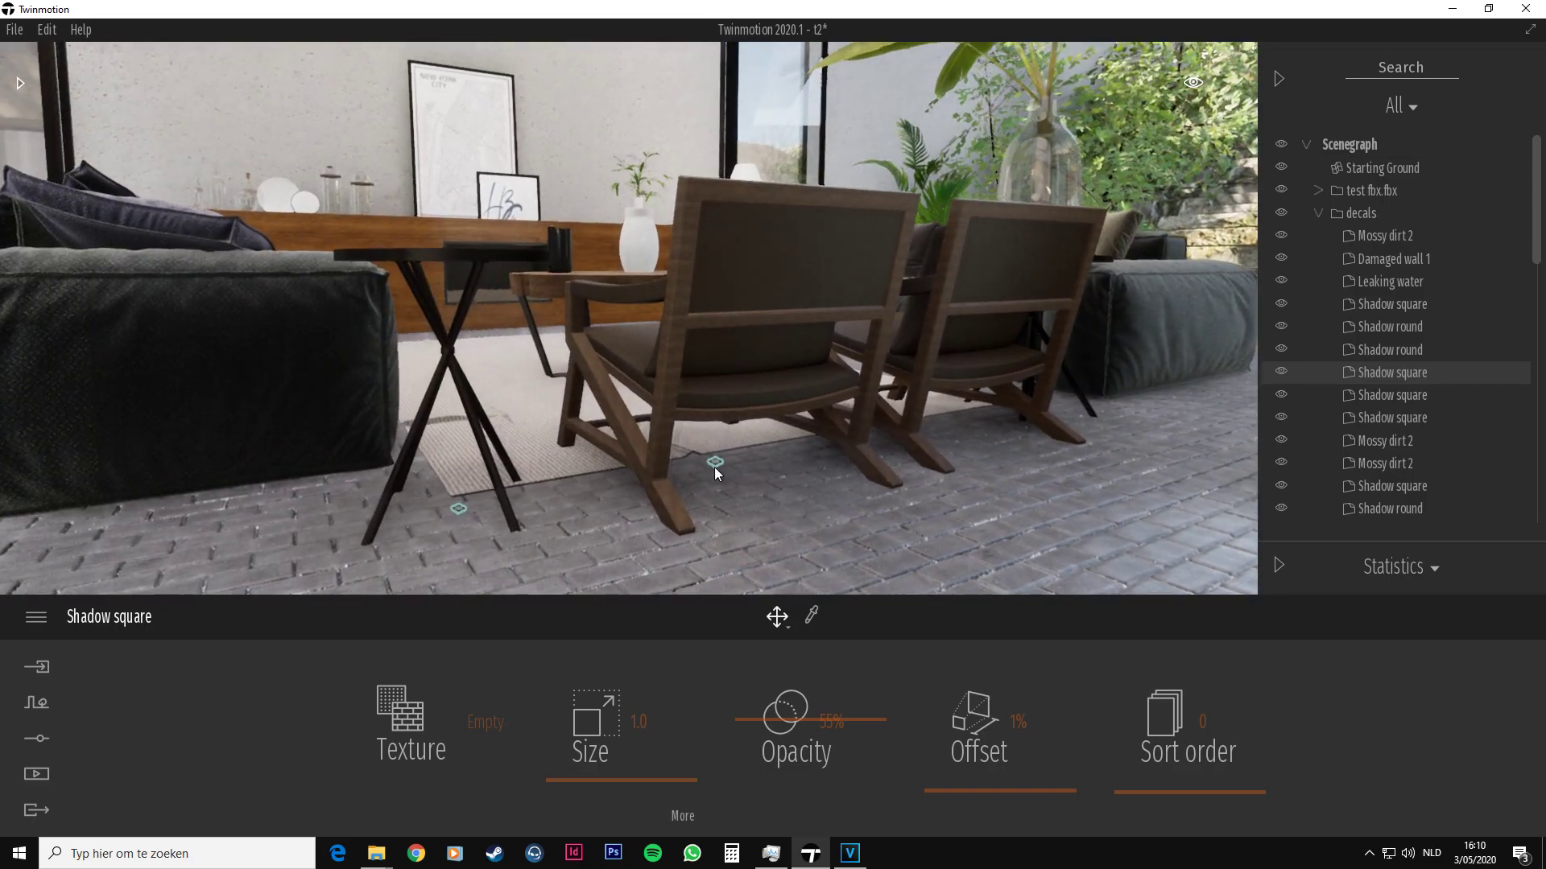
click(713, 463)
click(1281, 508)
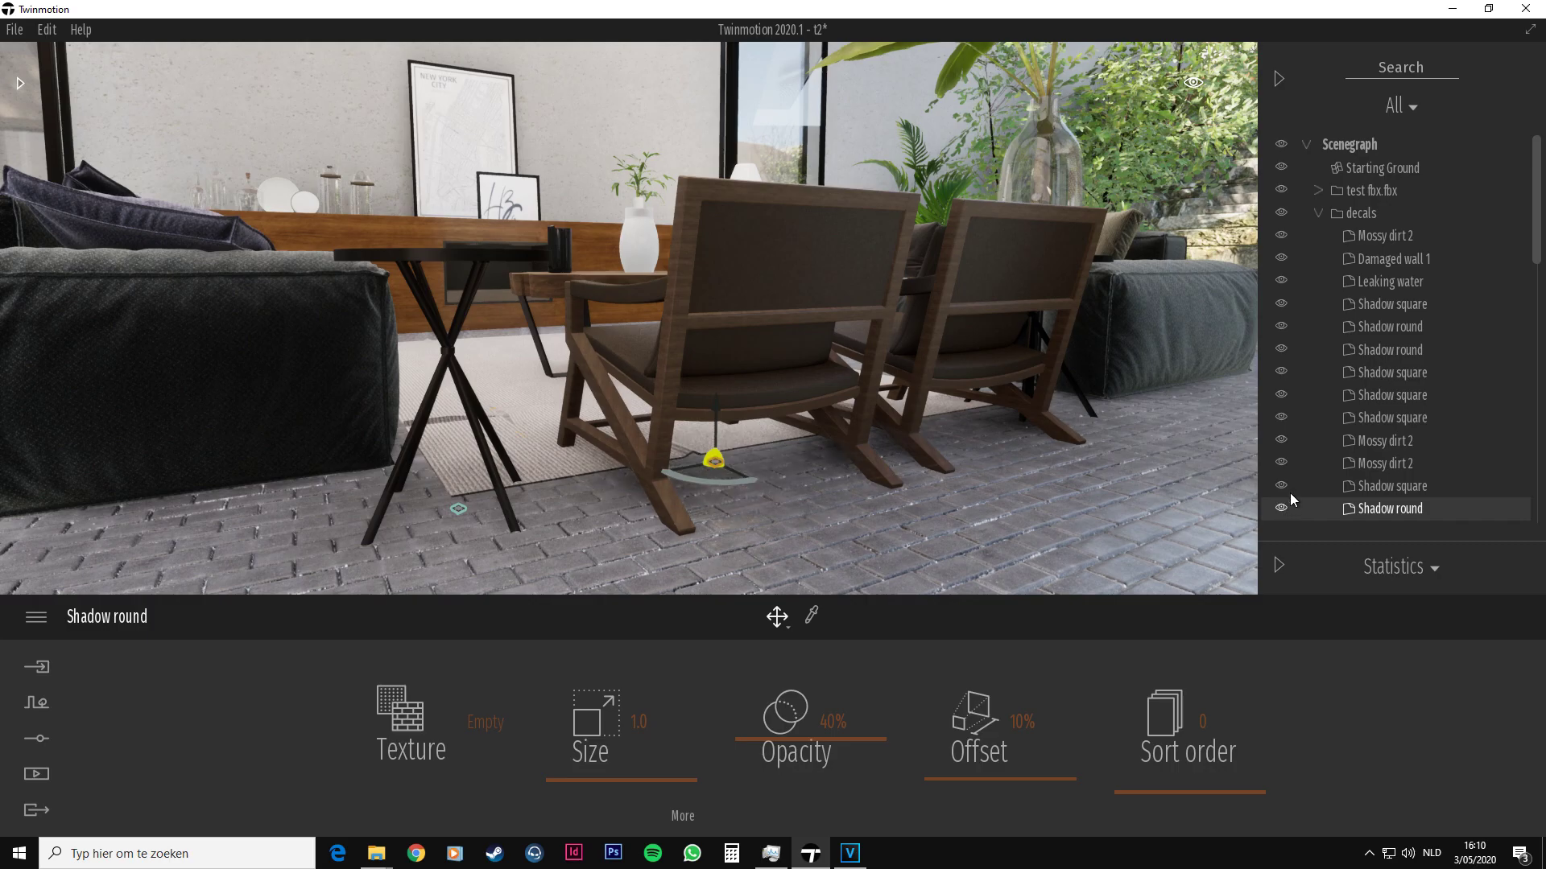
click(1281, 213)
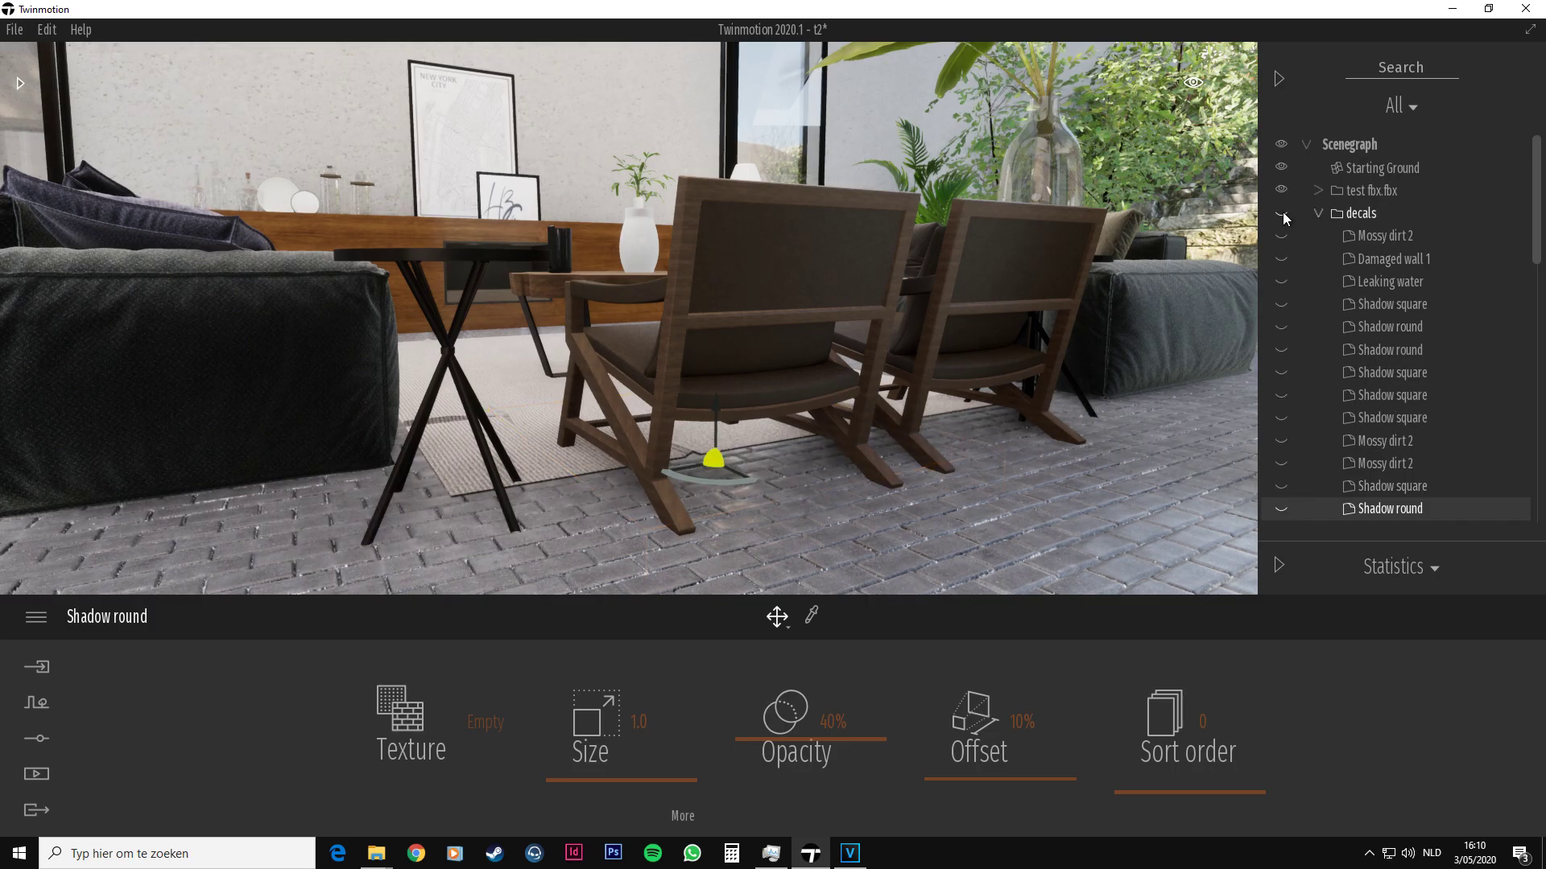
click(1283, 214)
Hide and reshow the decals group to compare the ground and stone steps near the garden plants
right_drag(940, 312, 901, 317)
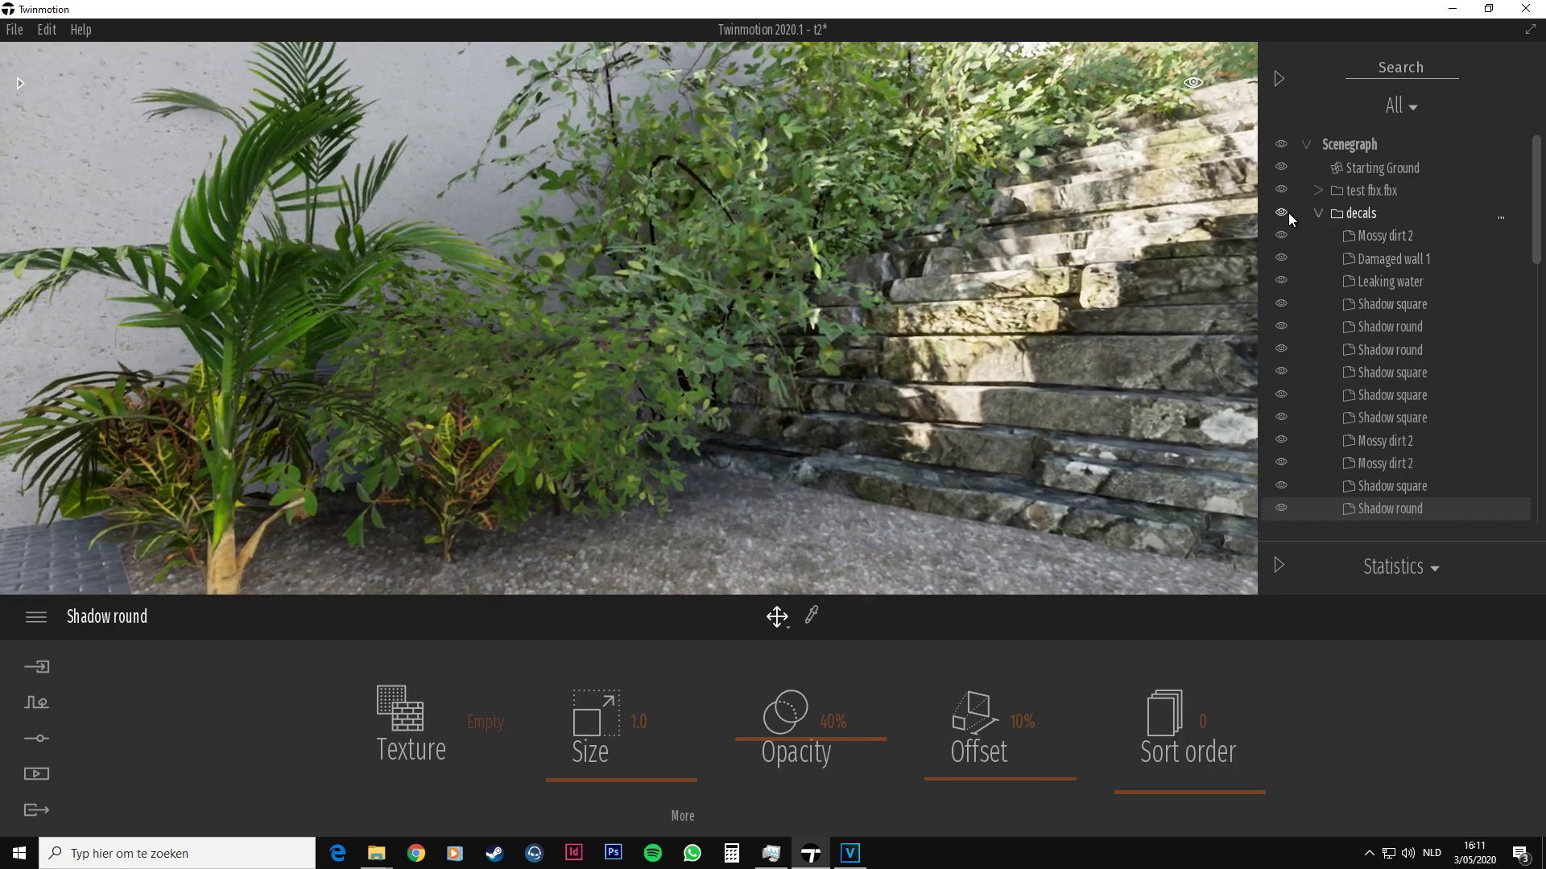
click(1275, 211)
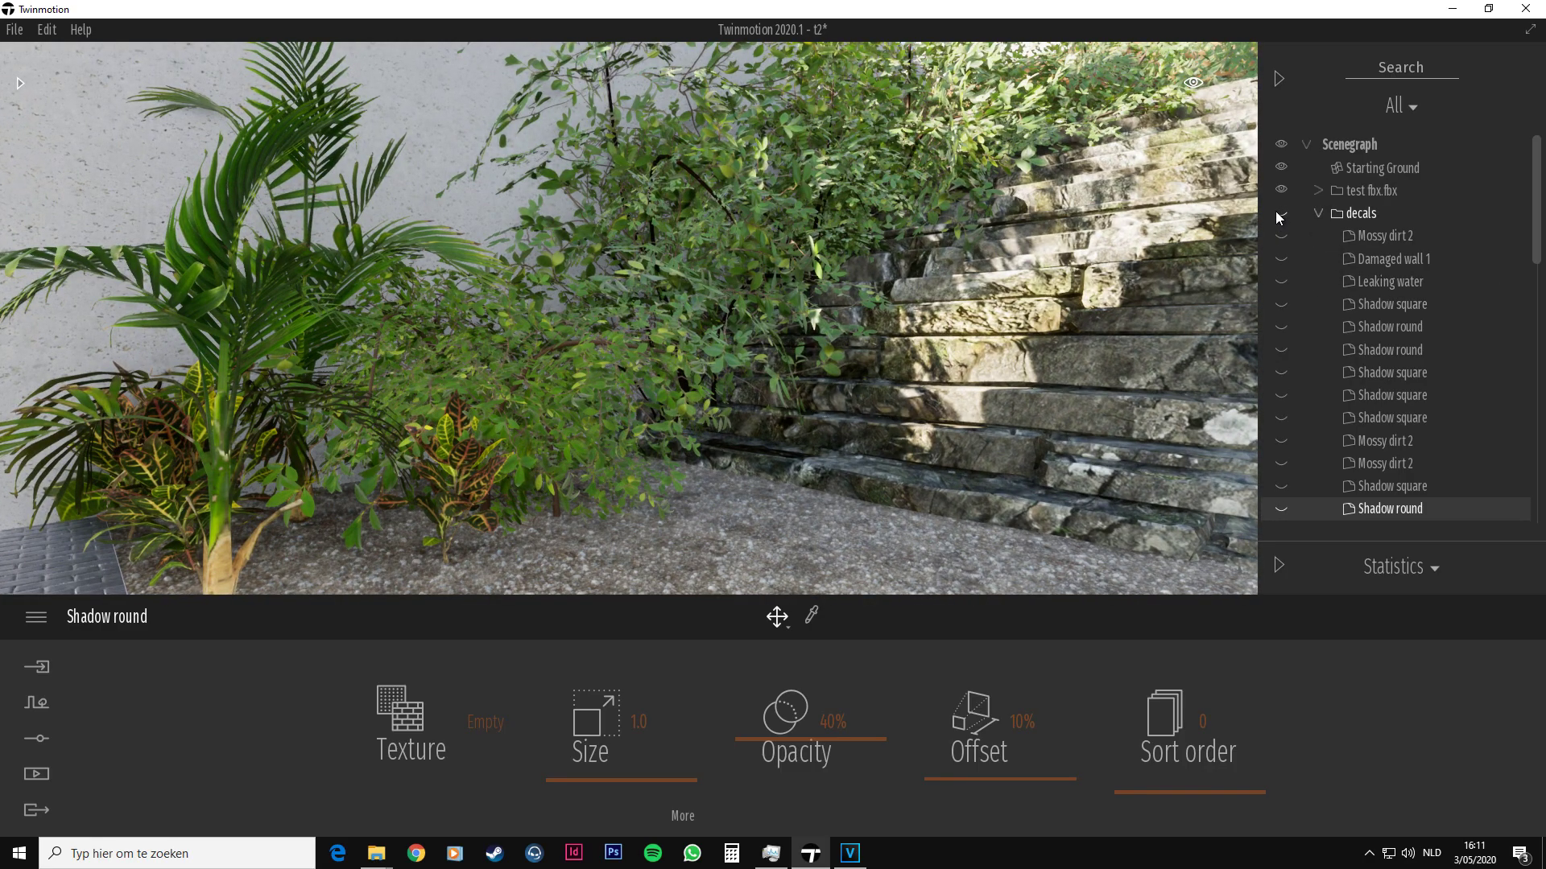
click(1275, 218)
Switch the decals group off and on repeatedly to compare the living room looking towards the courtyard
right_drag(876, 324, 1170, 322)
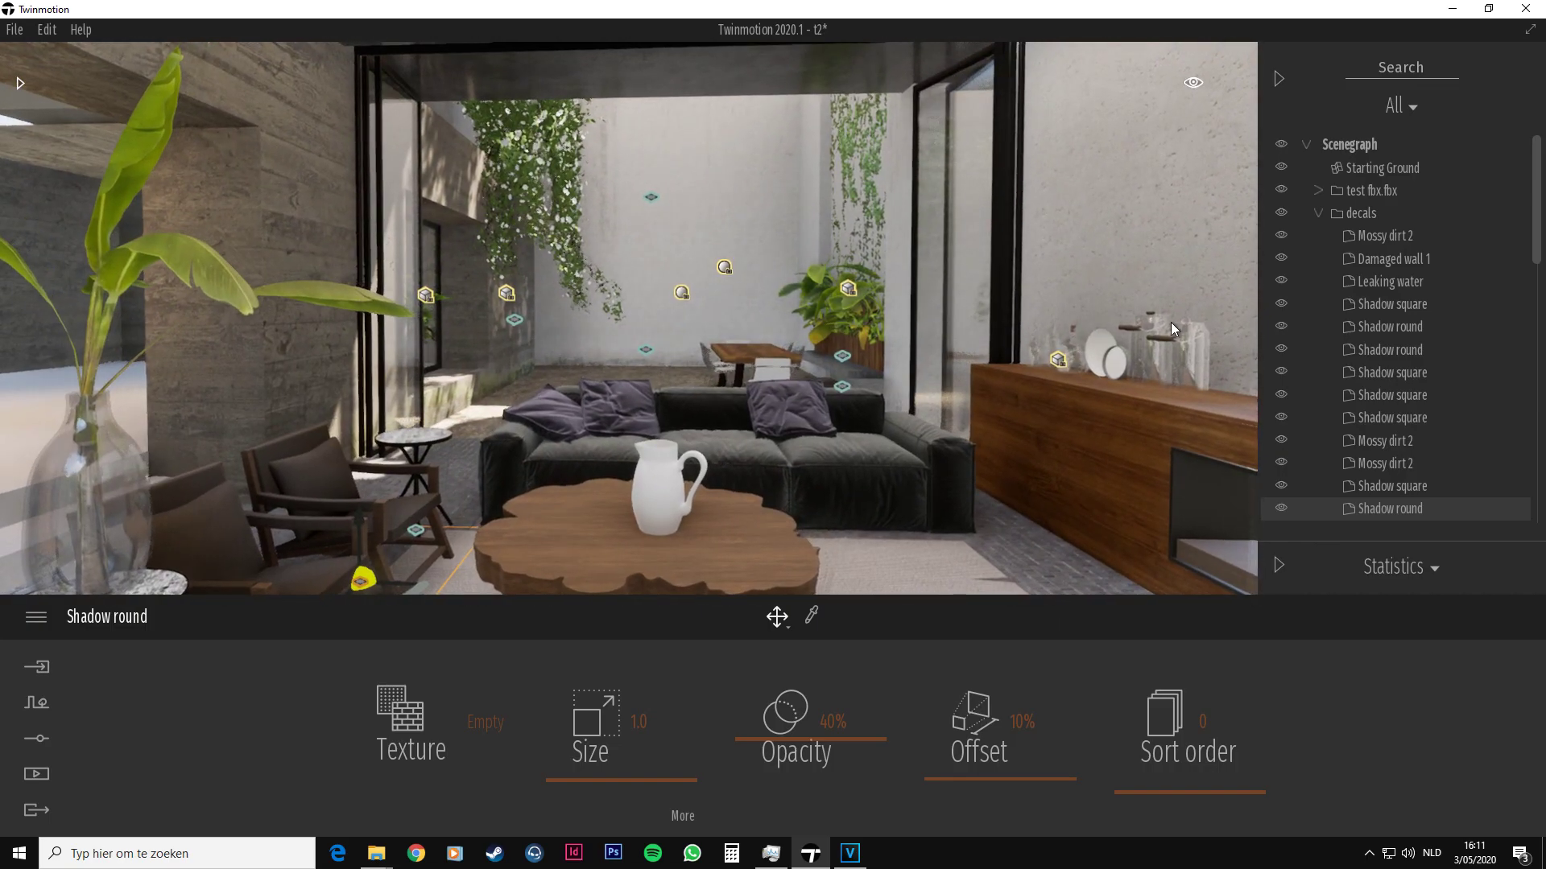
click(1278, 214)
click(1278, 214)
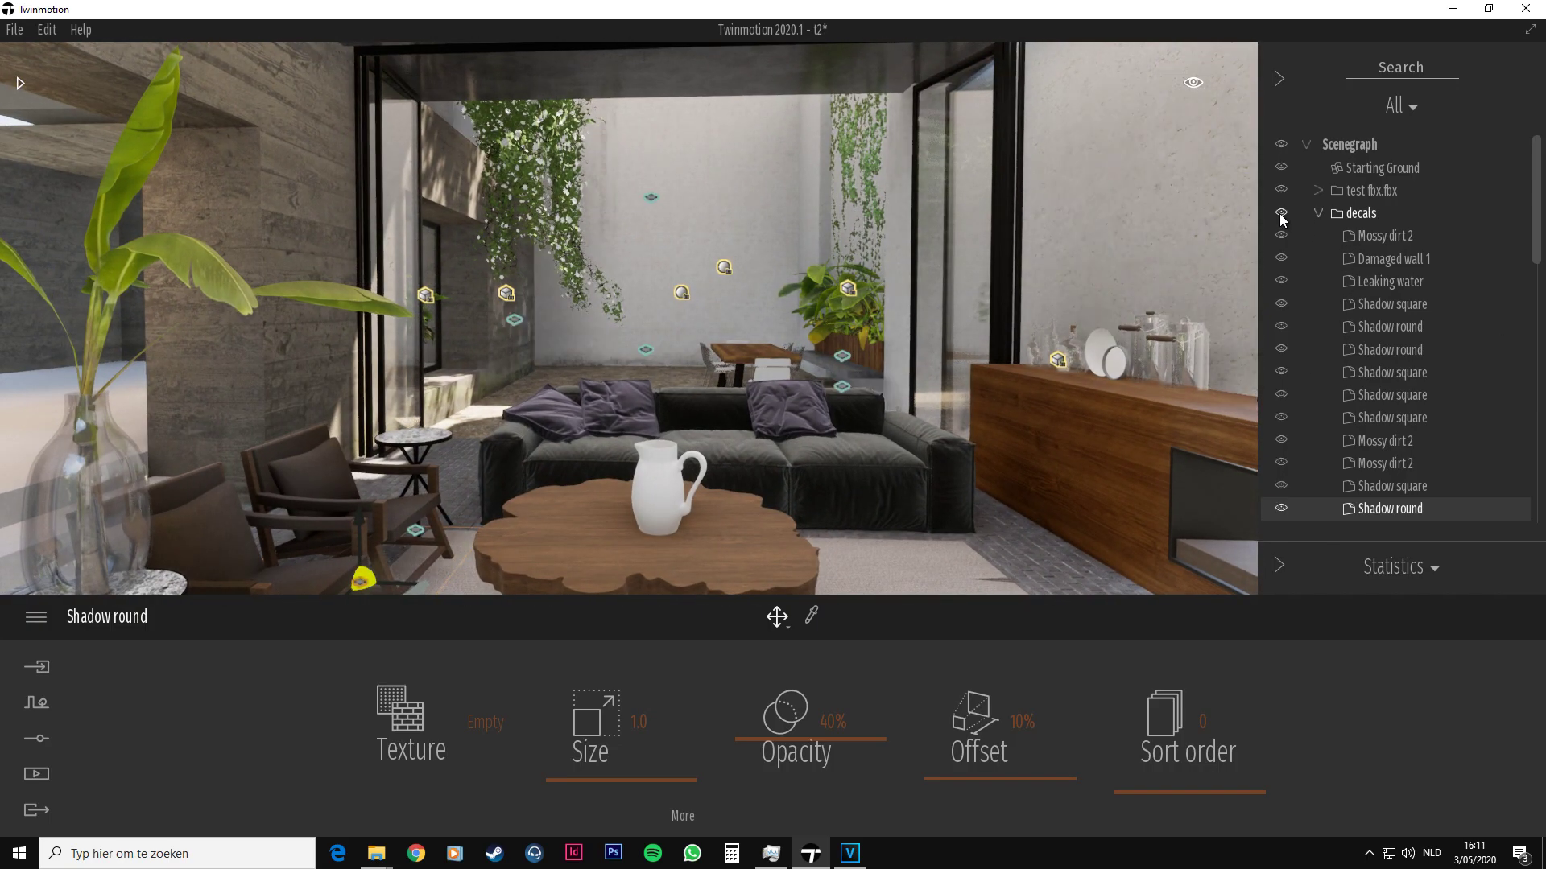
click(1280, 213)
click(1280, 214)
click(1280, 214)
click(1279, 214)
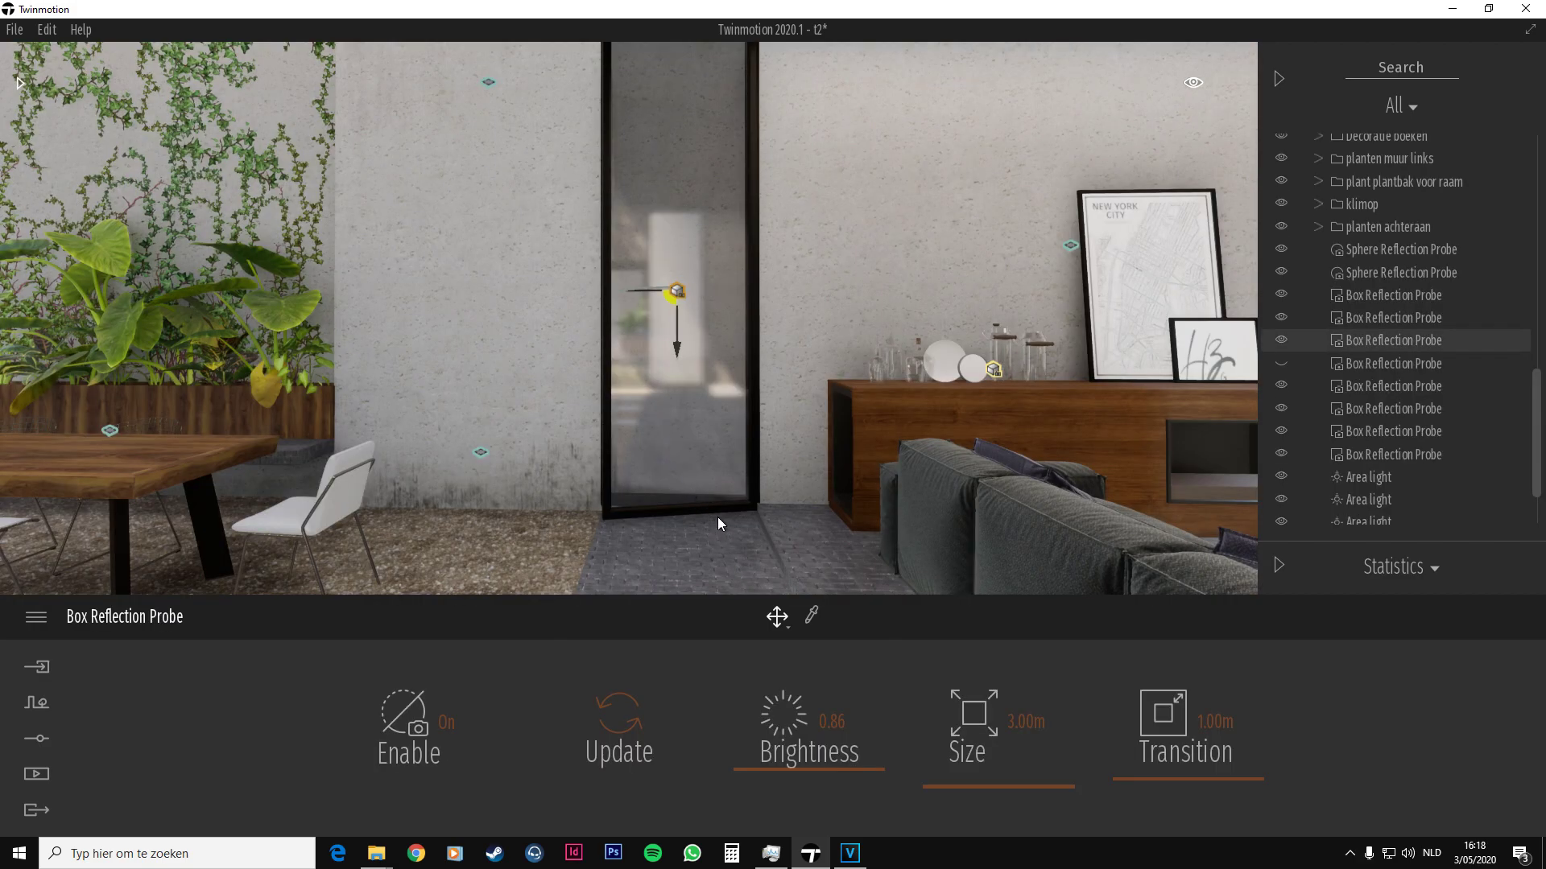
Set the brightness of the box reflection probe at the glass door to 1.04 and its size to 4.38 m
drag(838, 772, 834, 766)
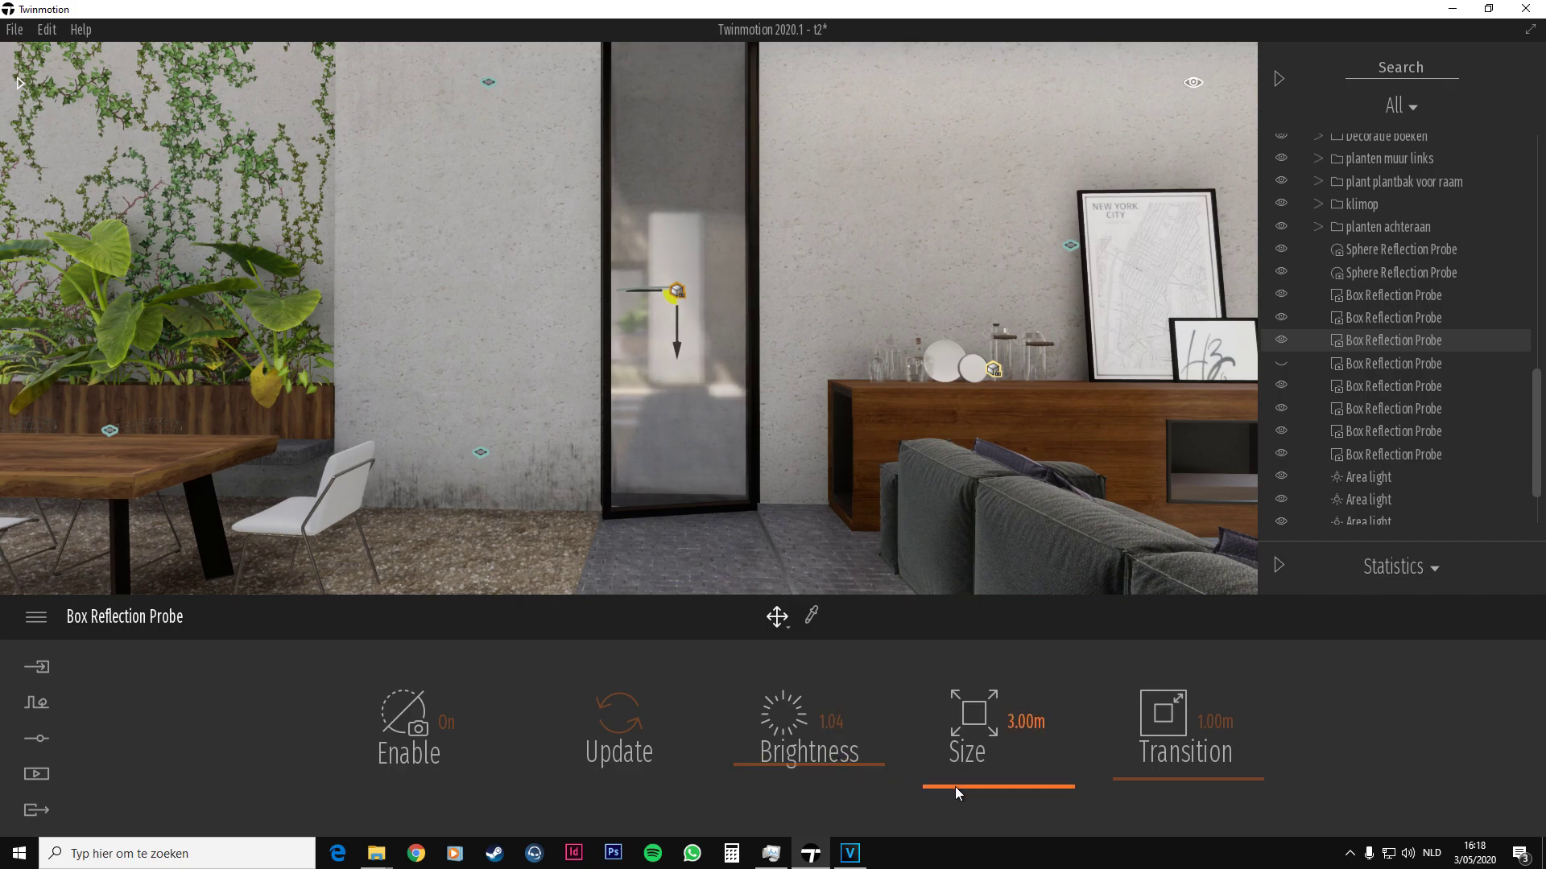
drag(957, 782, 961, 783)
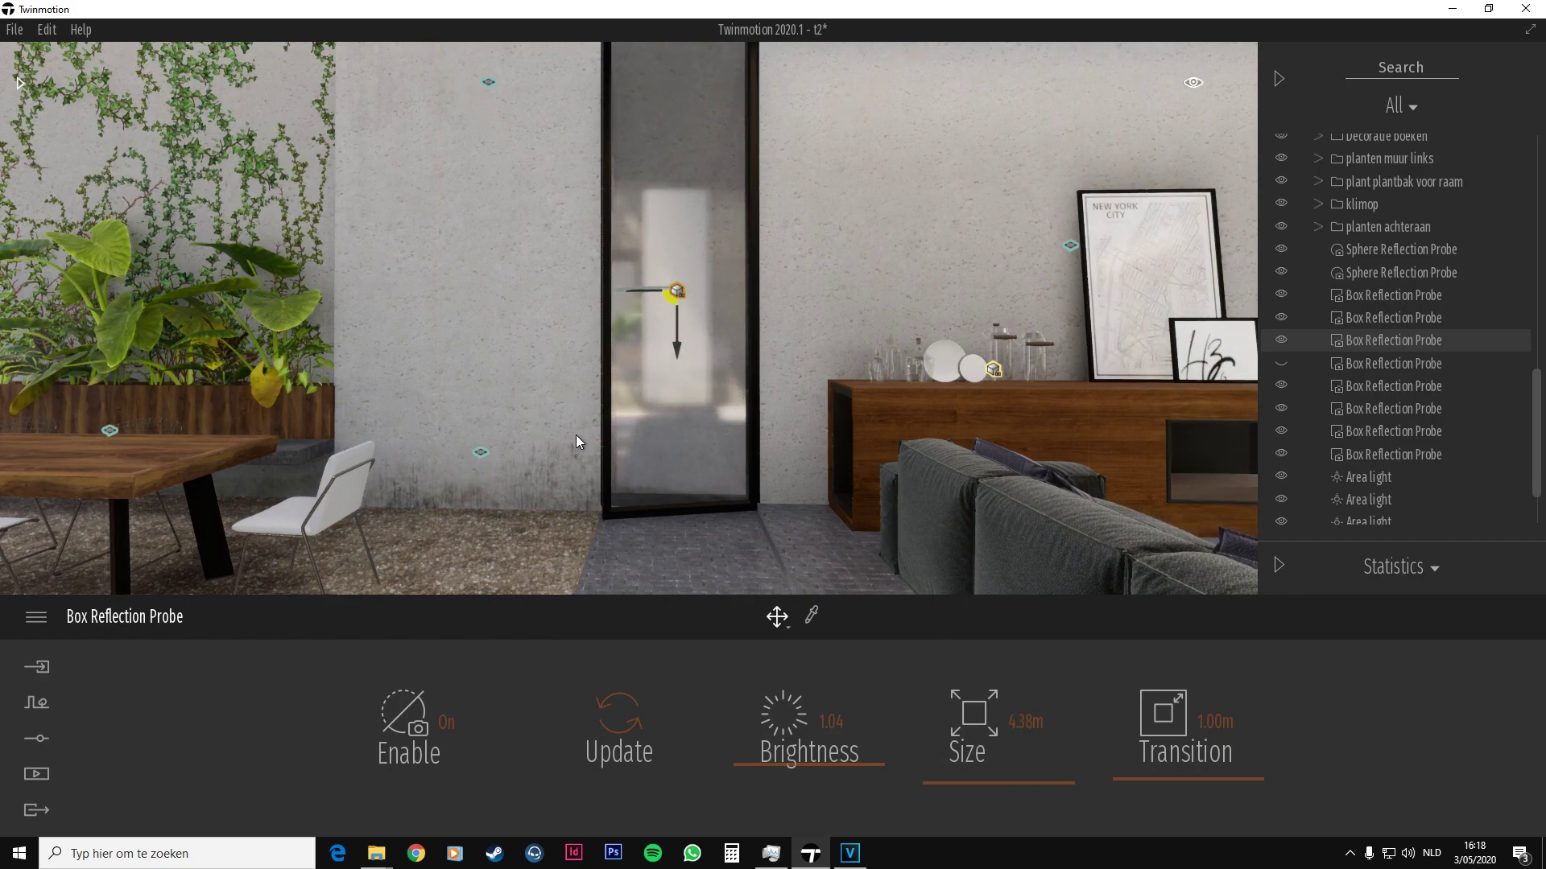
key(Escape)
Raise the reflection probes resolution for both viewport and export in the preferences and apply the settings
click(39, 33)
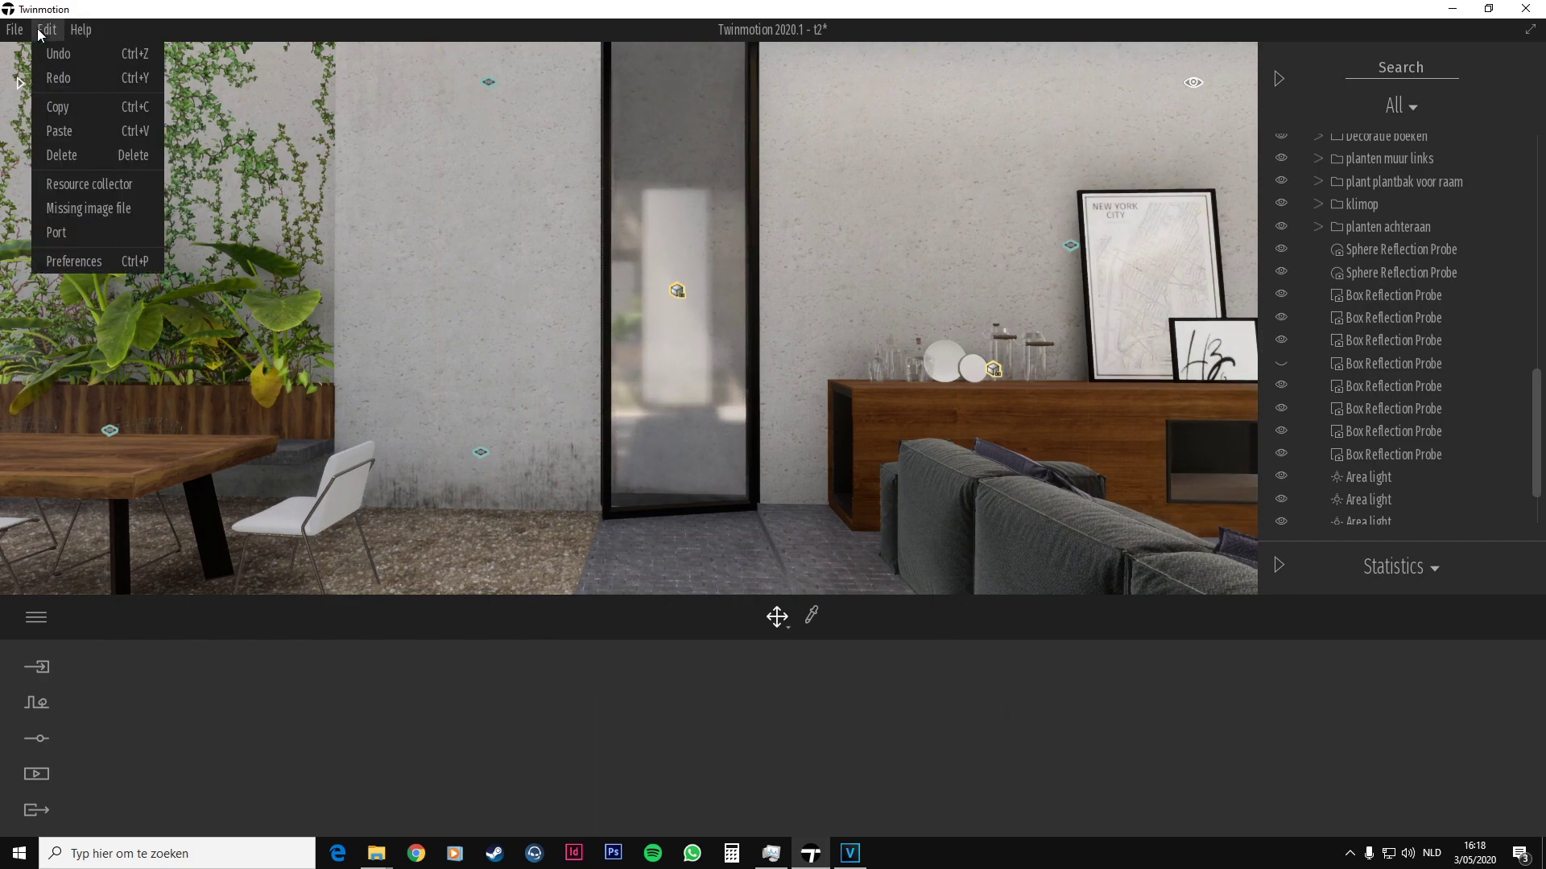
click(83, 262)
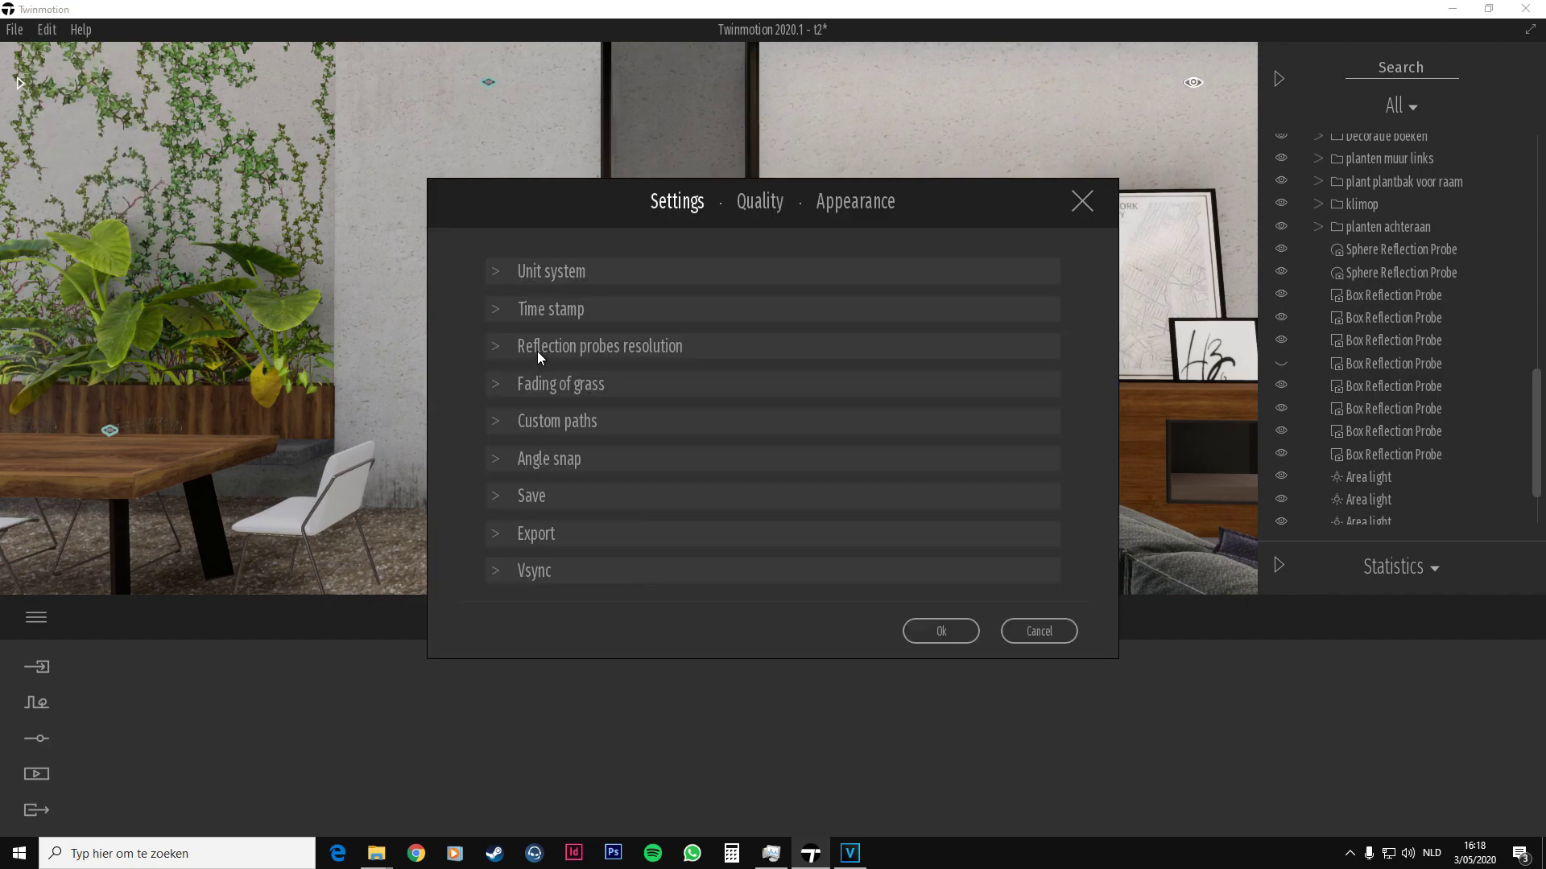
click(541, 350)
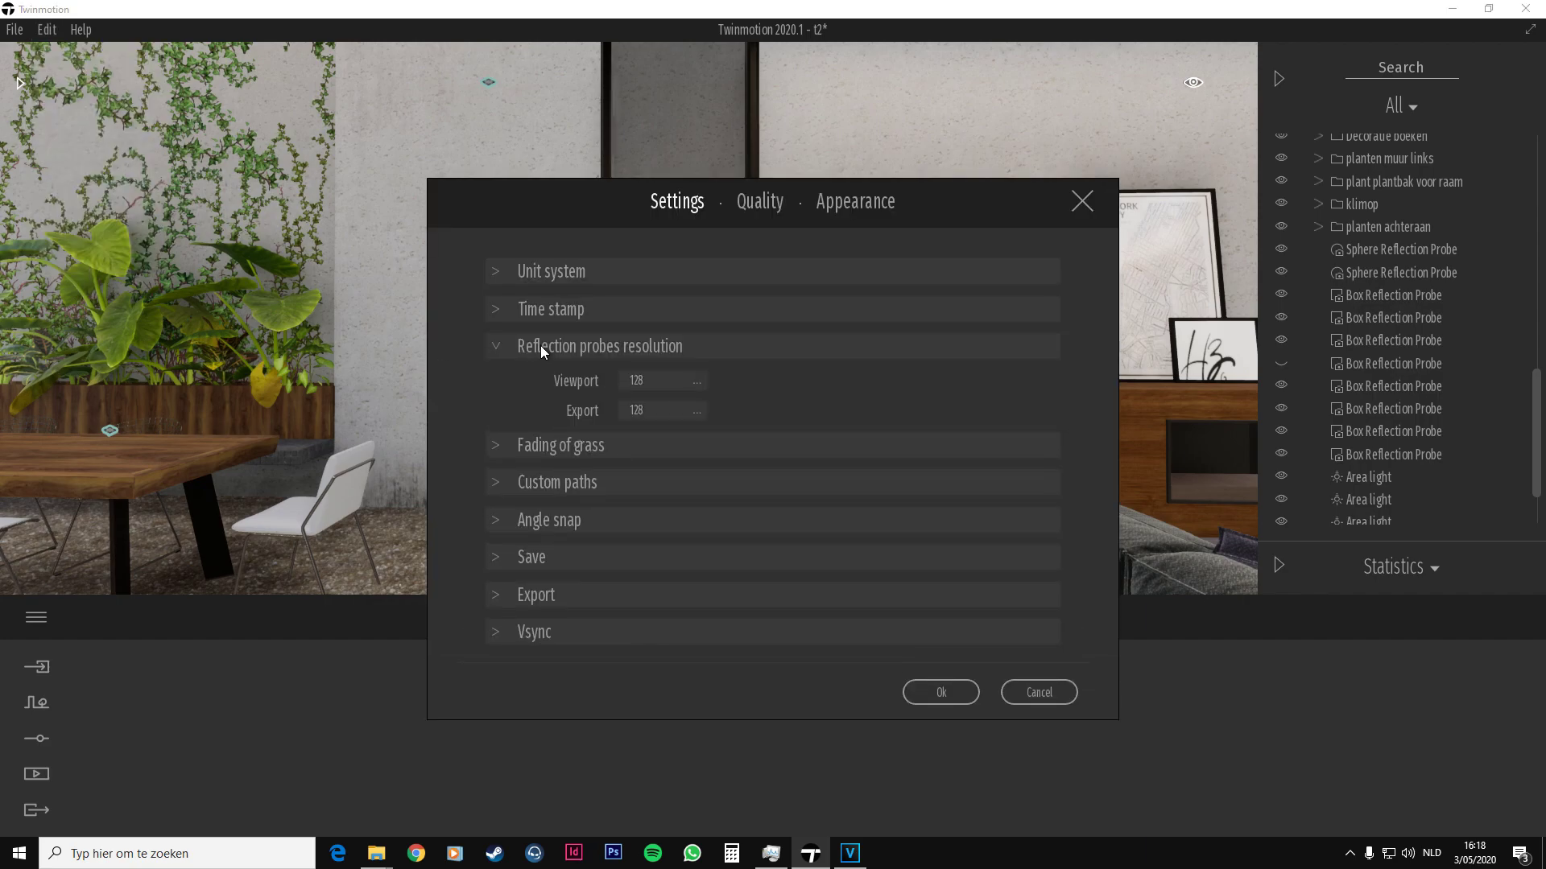
click(698, 383)
click(690, 505)
click(697, 414)
click(694, 537)
click(939, 692)
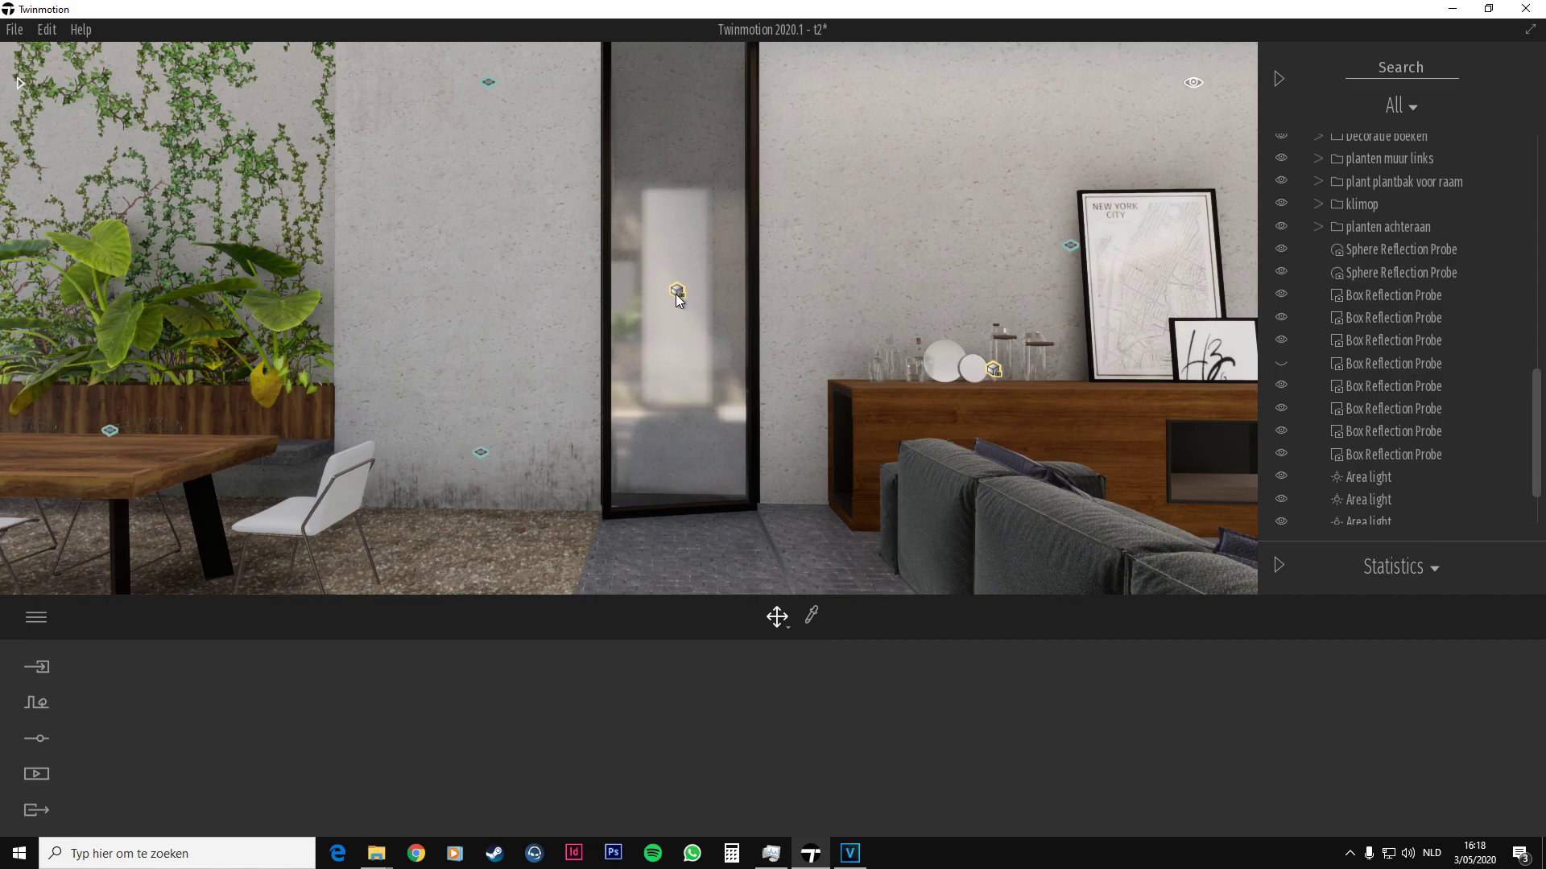
Select the box reflection probe at the glass door, examine the reflection in the glass, and clear the selection
click(665, 326)
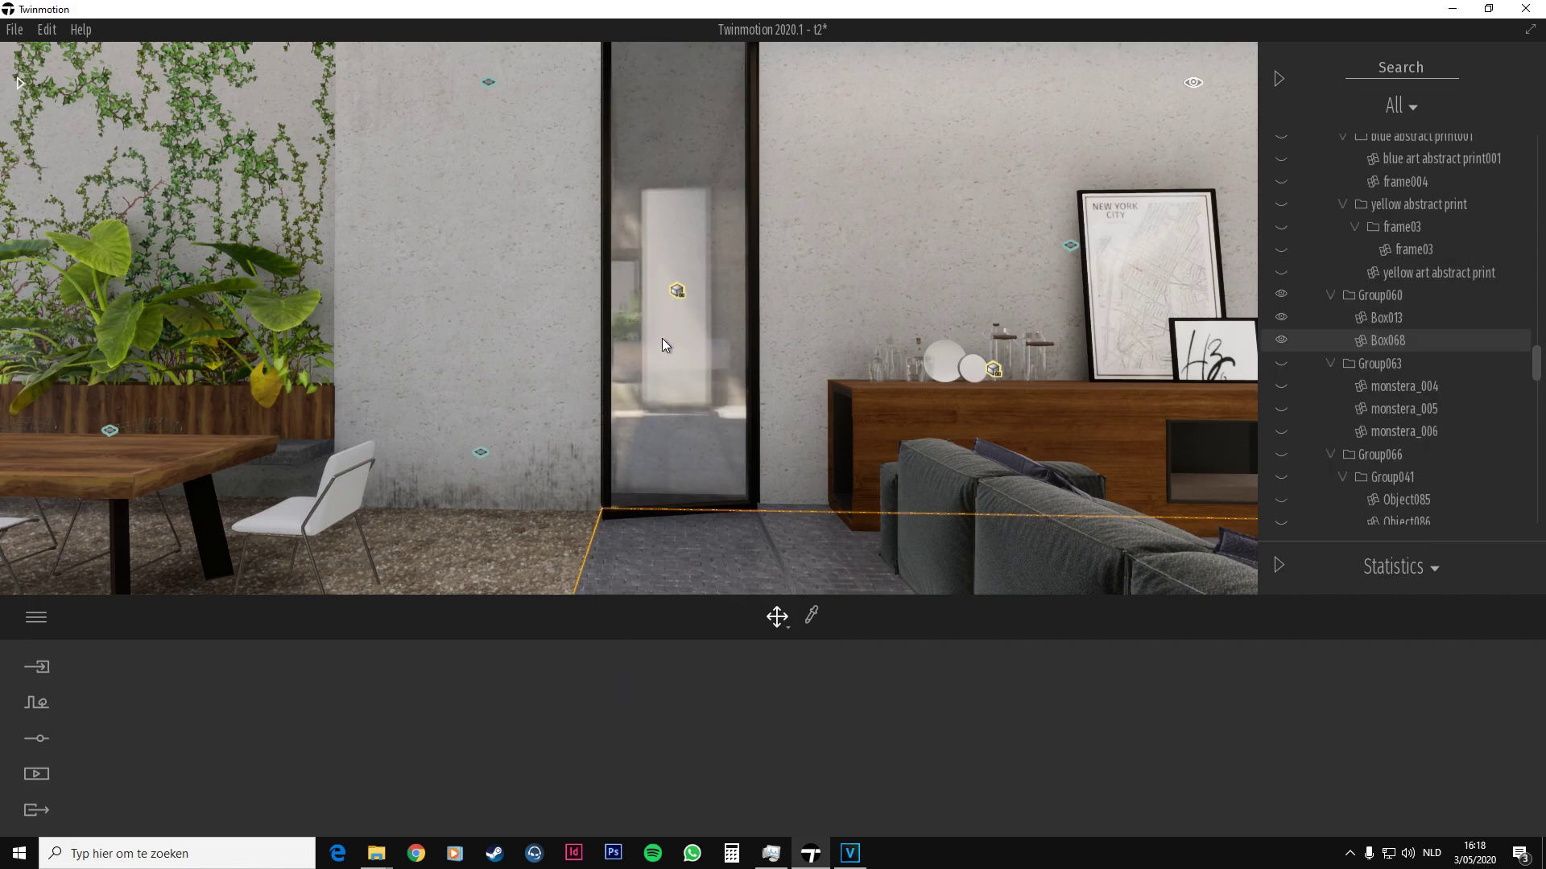
click(676, 291)
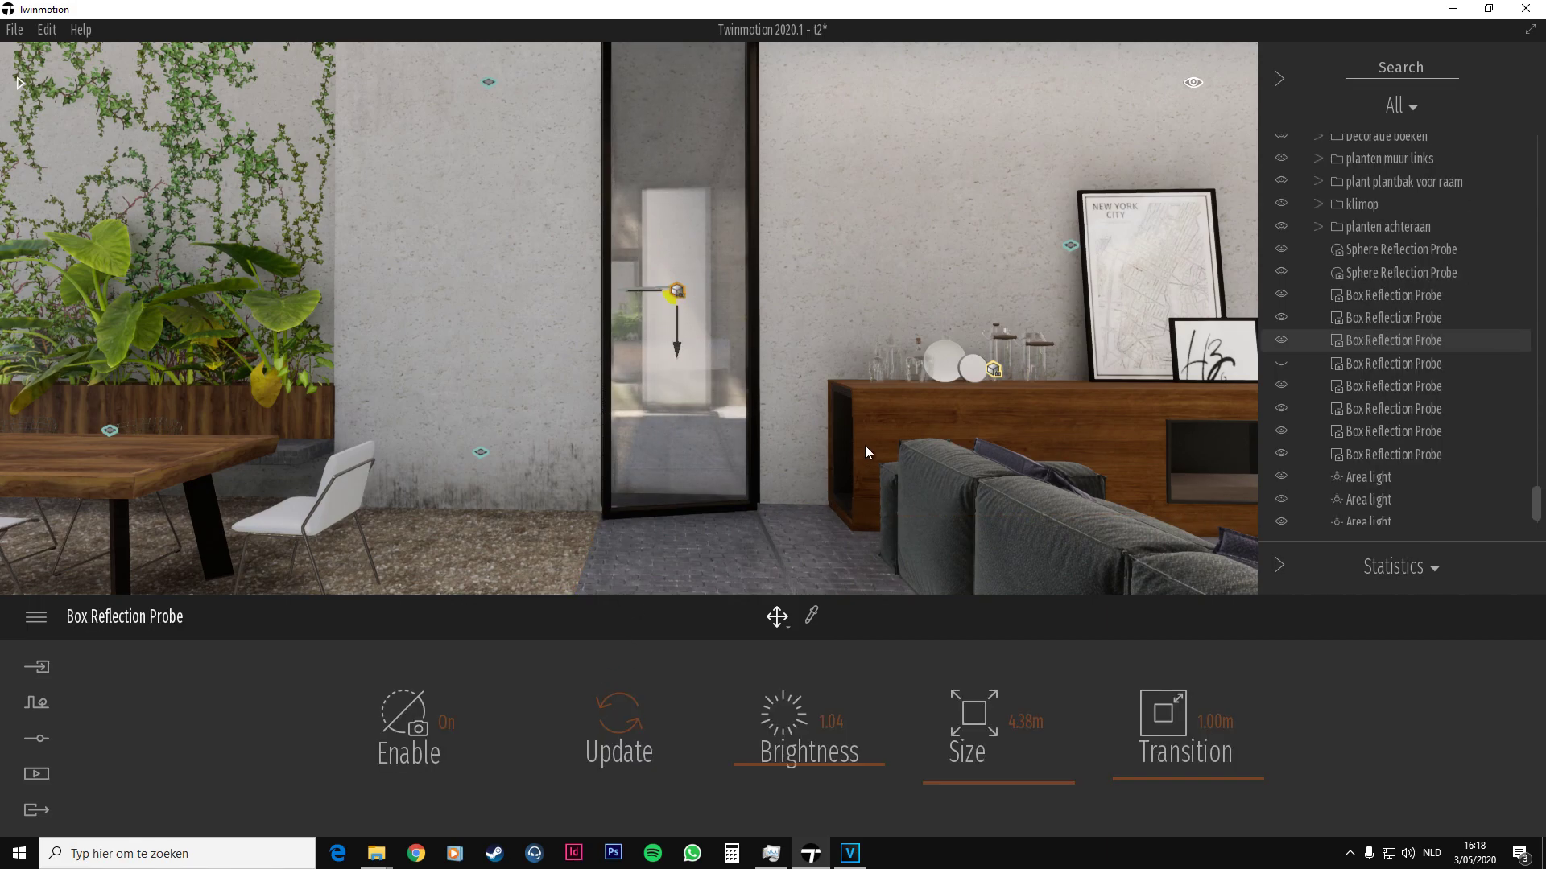
key(Escape)
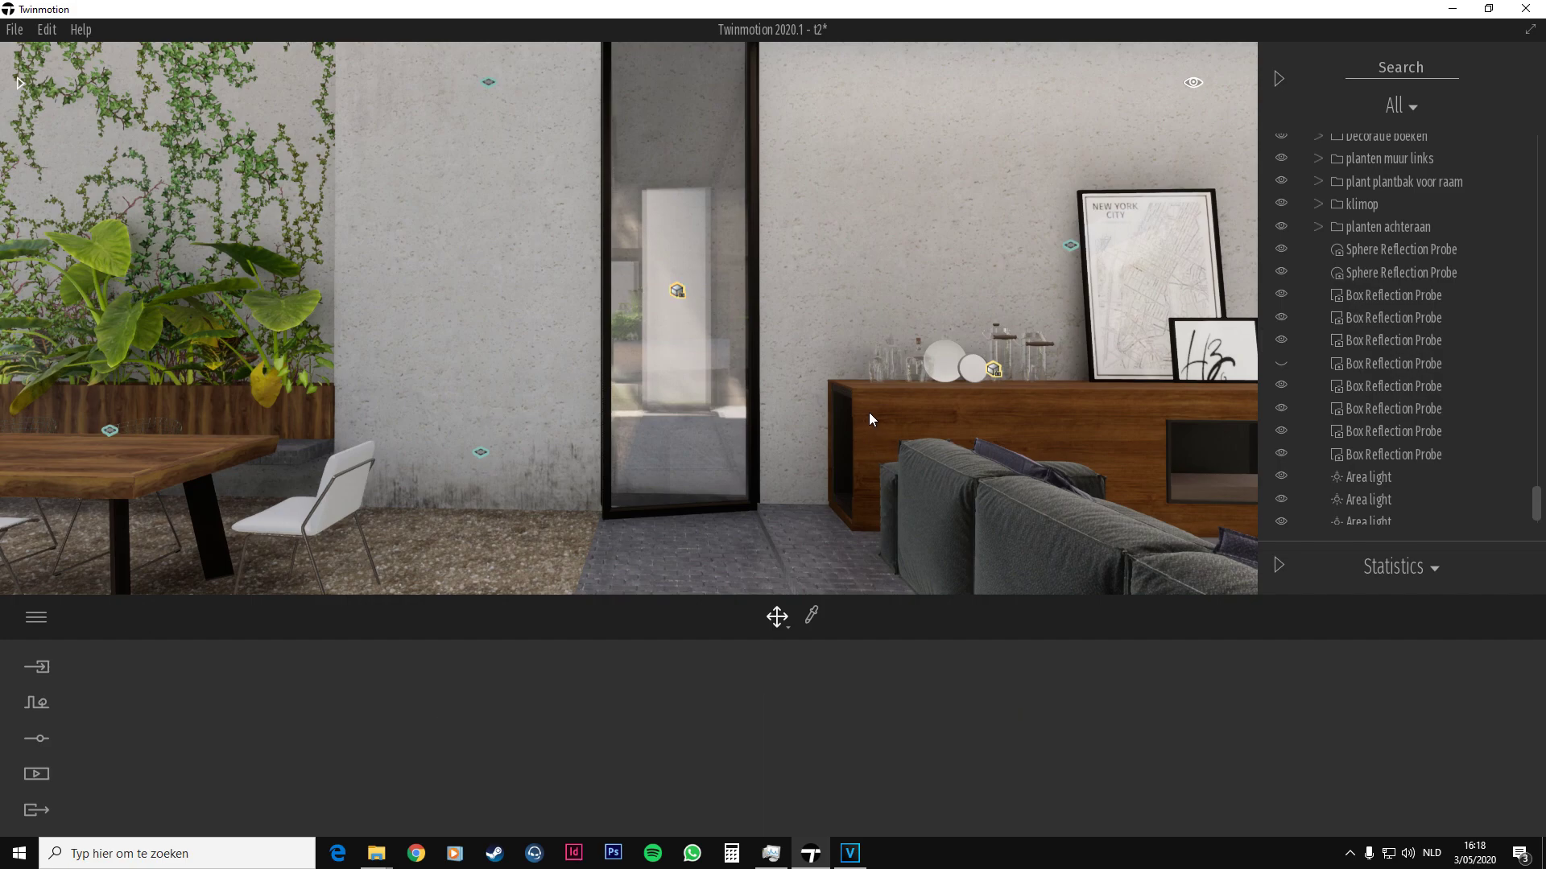